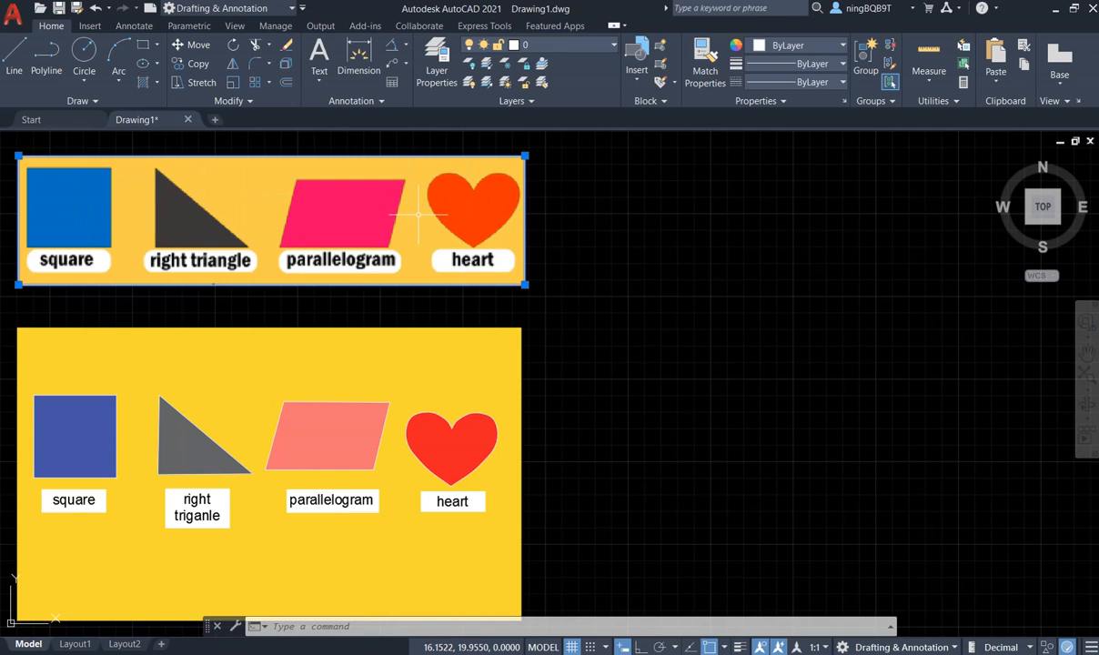
Step: Select the fills of the square, right triangle, parallelogram and heart in the finished sample drawing
left_click(75, 437)
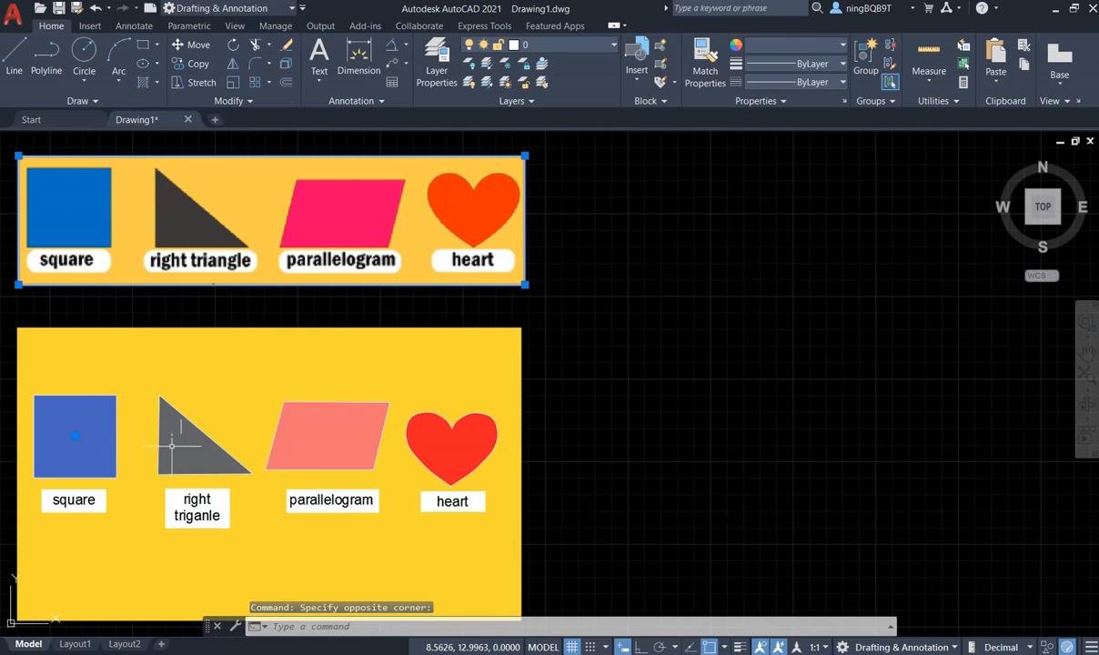
left_click(206, 434)
left_click(206, 434)
double_click(327, 435)
left_click(463, 441)
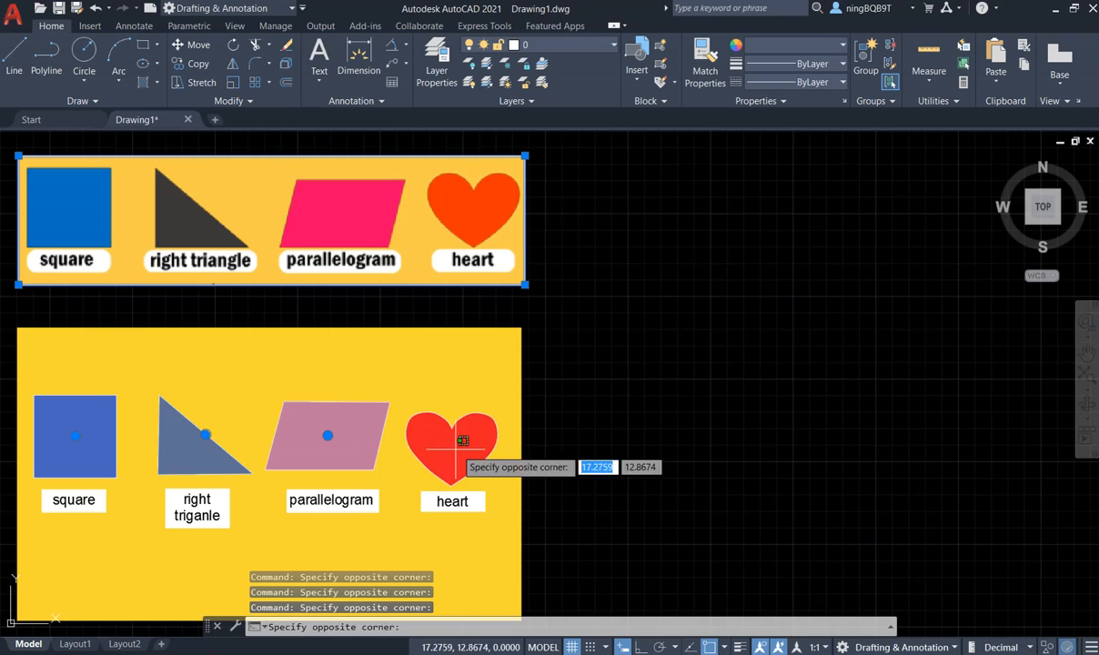
left_click(463, 440)
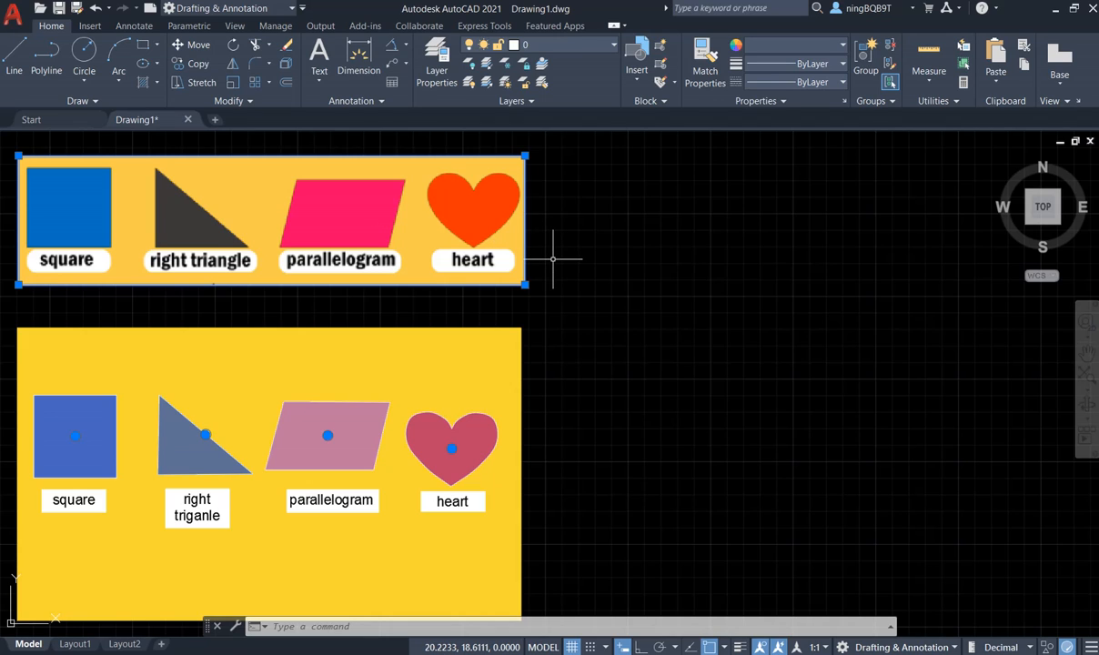
Step: Switch to the browser and use Snipping Tool to capture the square-to-heart row of the Geometric Shapes picture
left_click(2, 150)
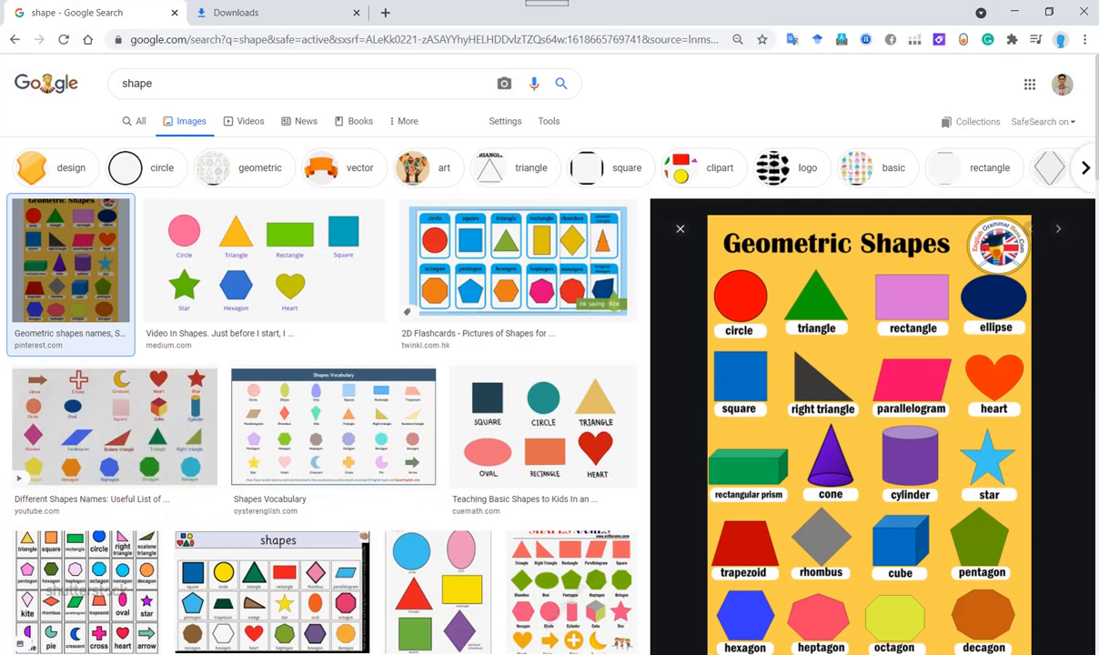
left_click(200, 83)
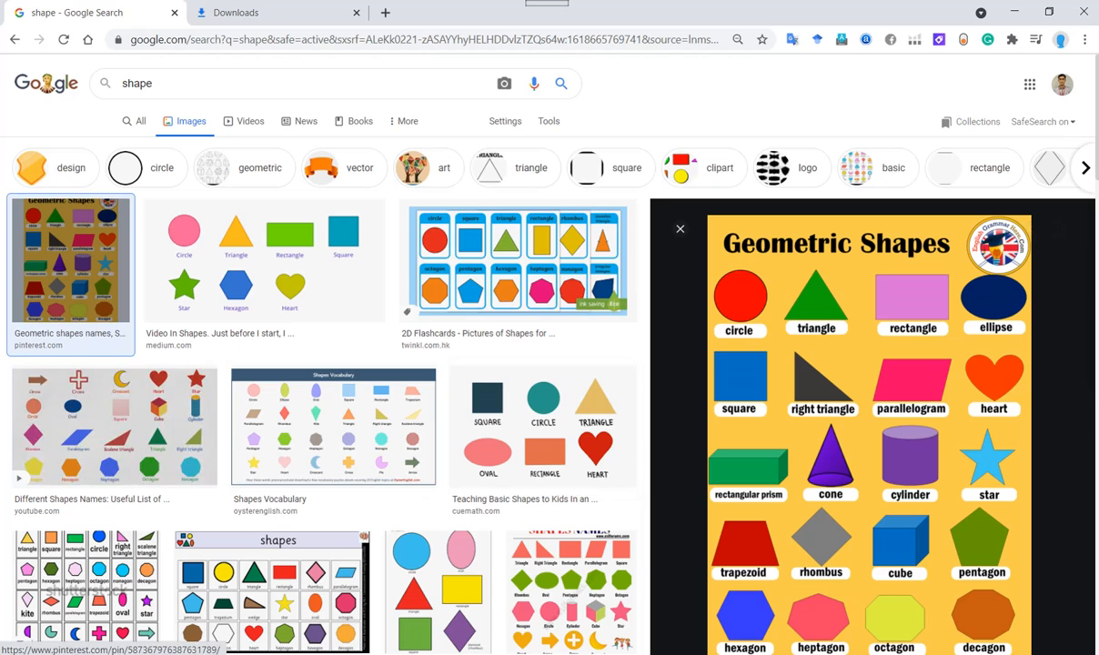
key("alt+Tab")
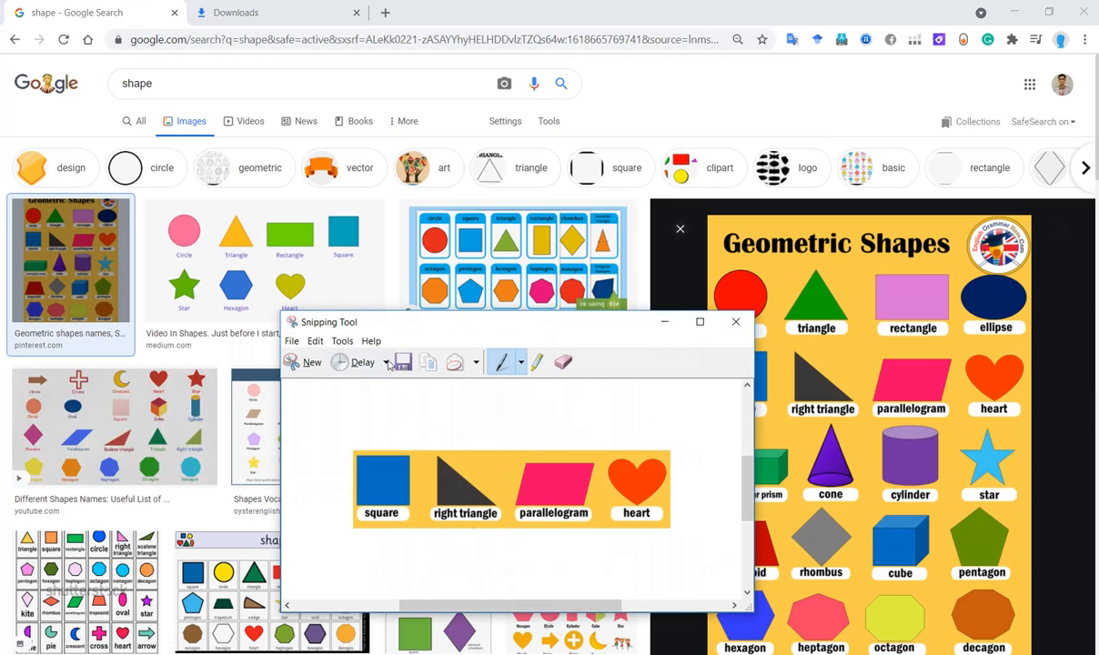
left_click_drag(386, 325, 352, 211)
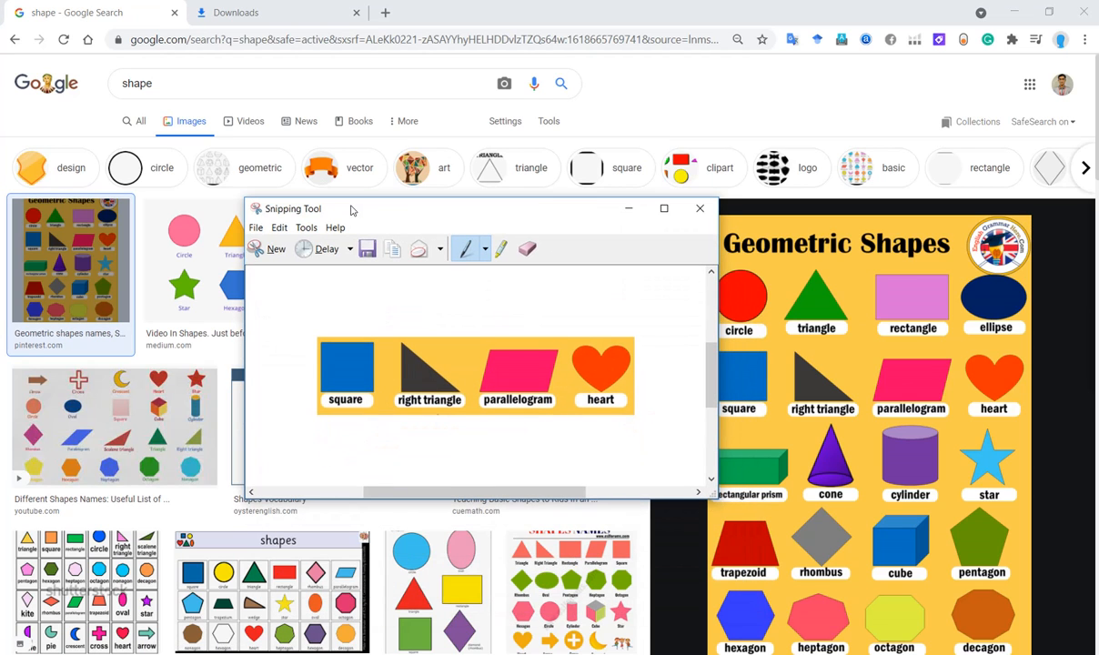
left_click(266, 255)
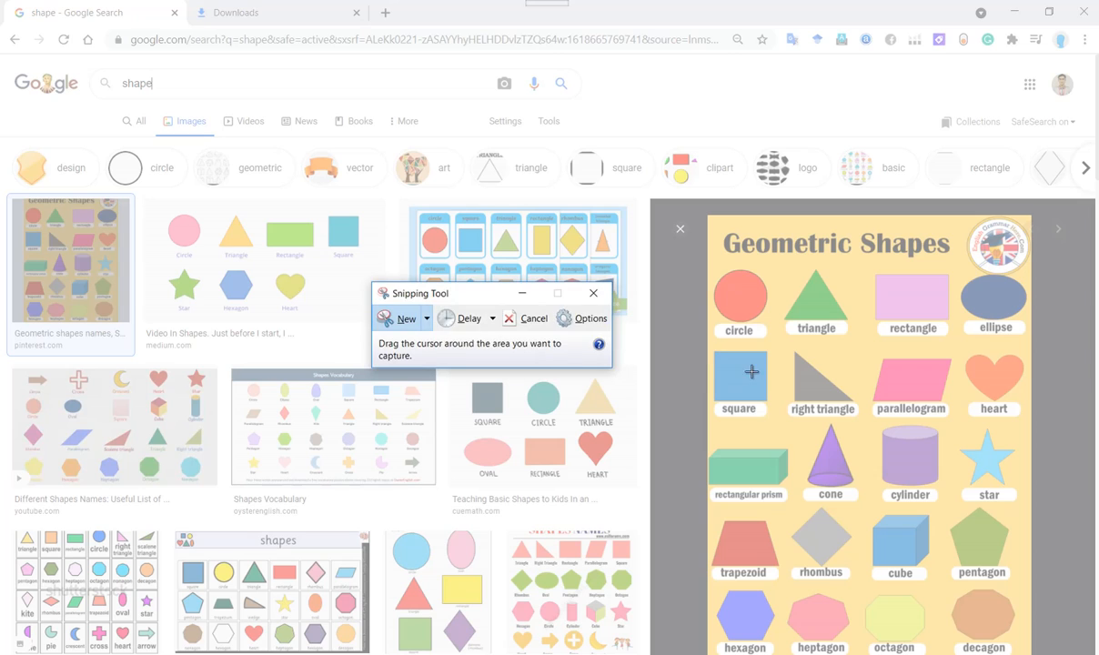
left_click_drag(715, 350, 1028, 425)
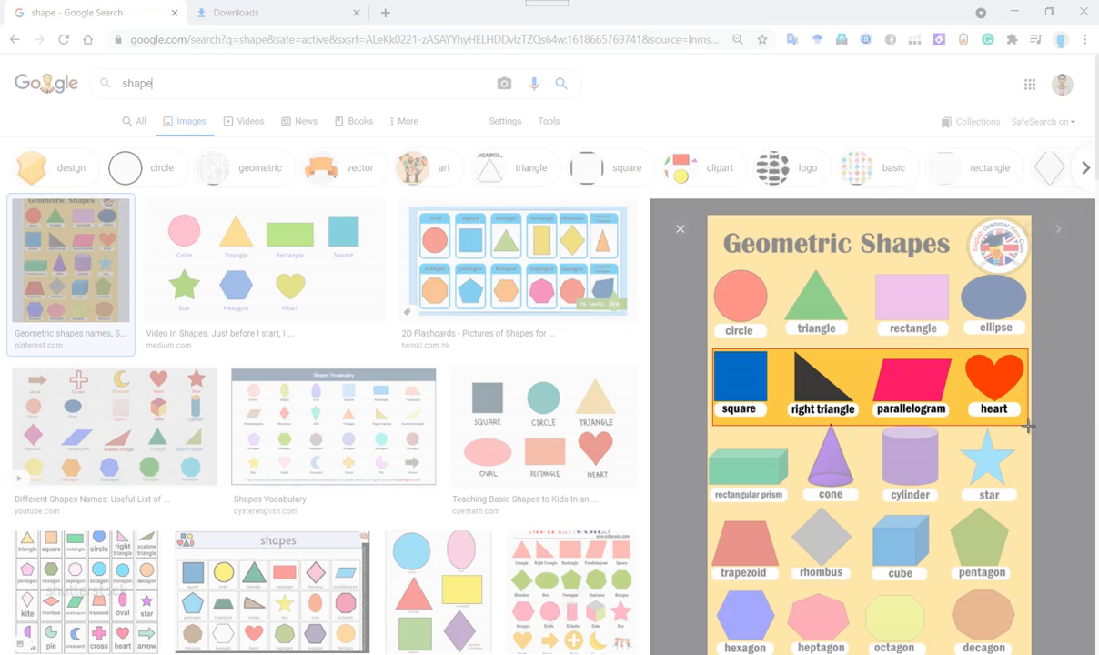
left_click_drag(1028, 426, 1028, 424)
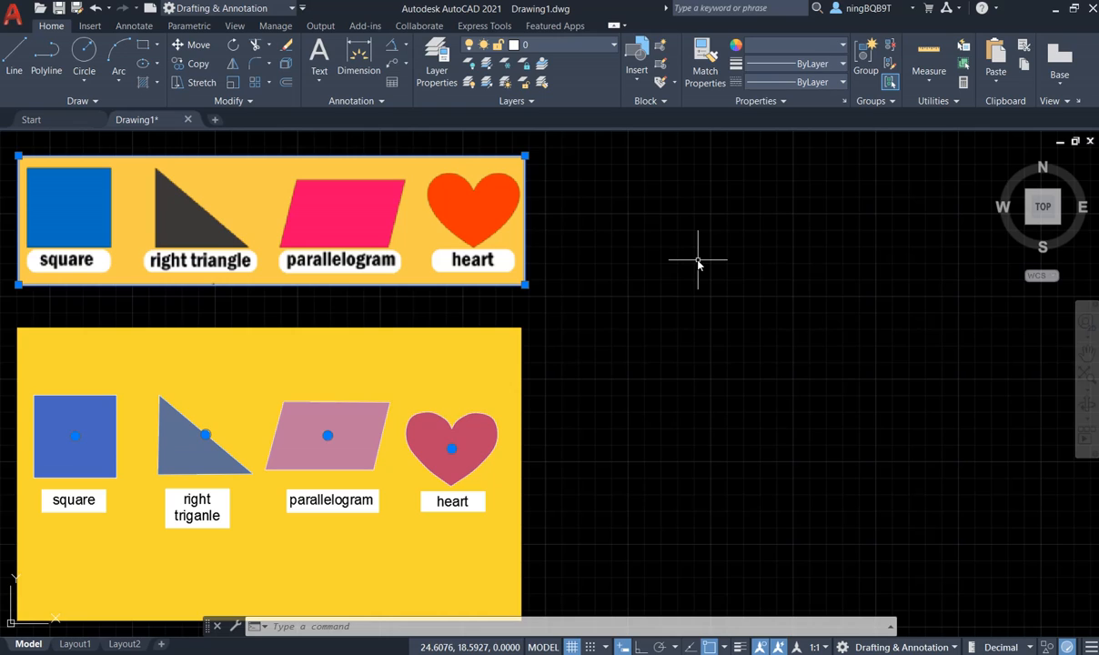
Step: Return to AutoCAD and paste the captured shapes picture in the empty area beside the existing reference picture
right_click(647, 212)
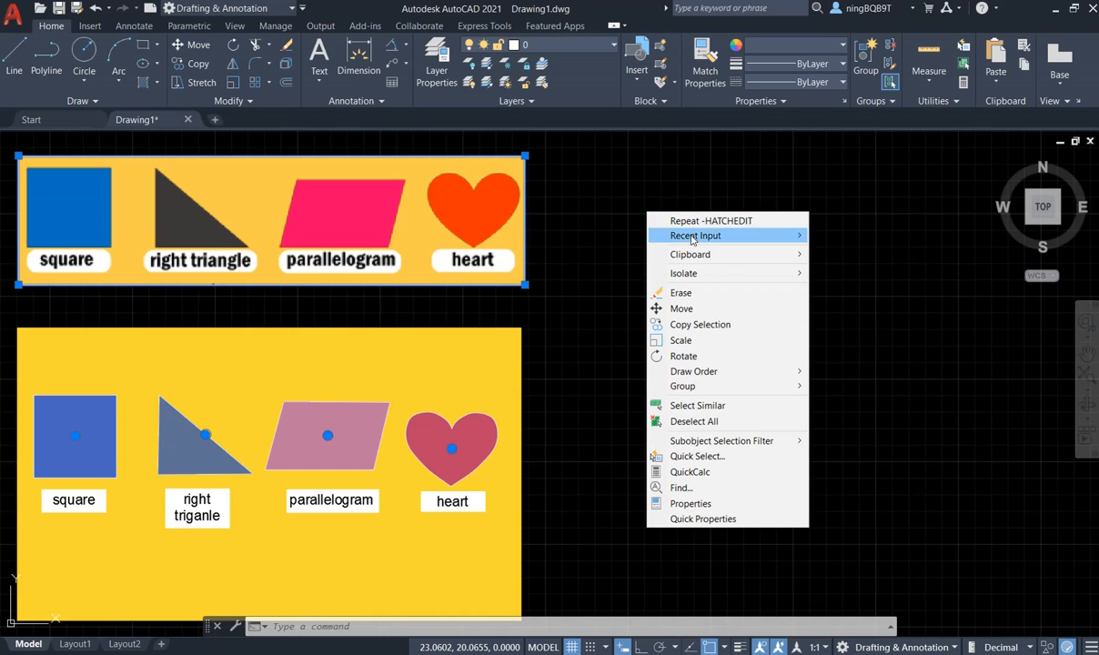
mouse_move(763, 261)
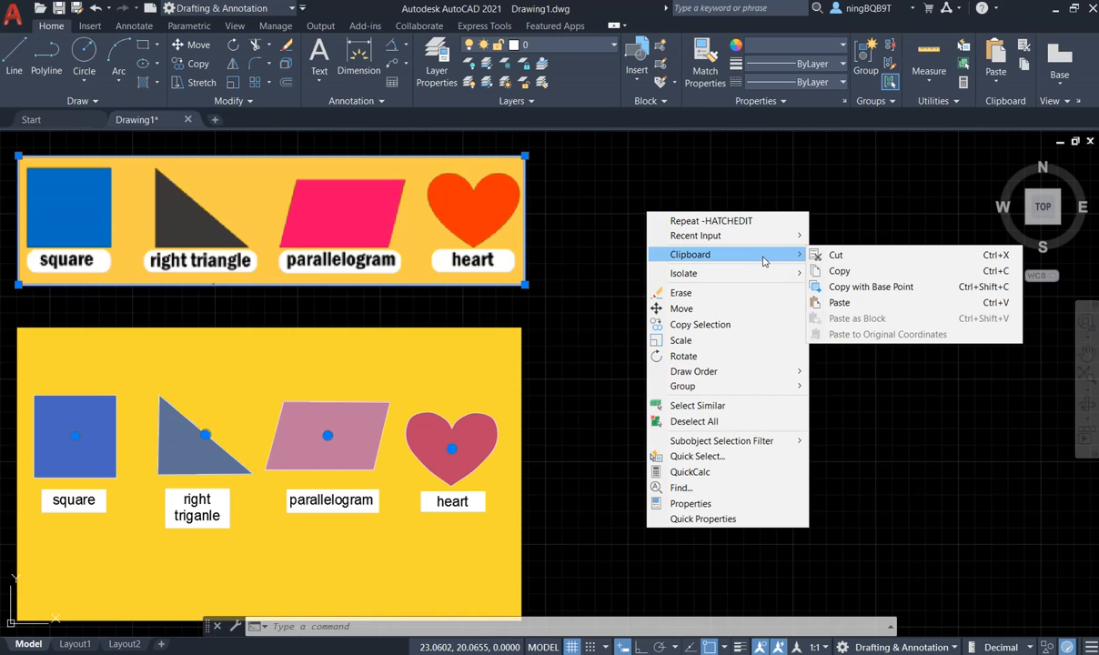
left_click(819, 302)
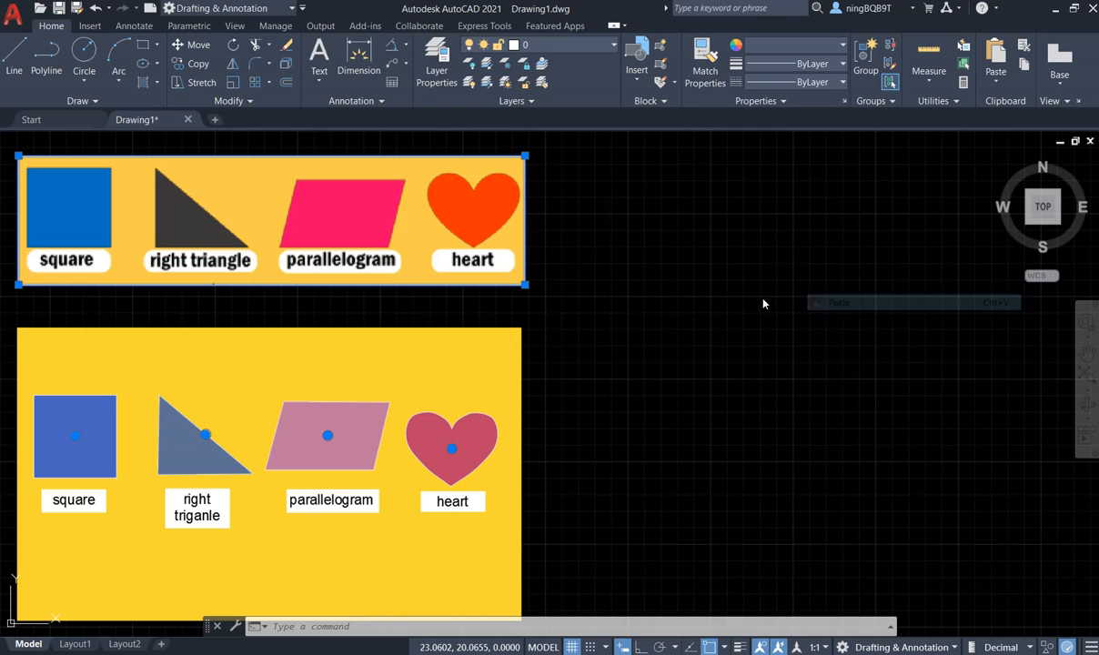
left_click(541, 238)
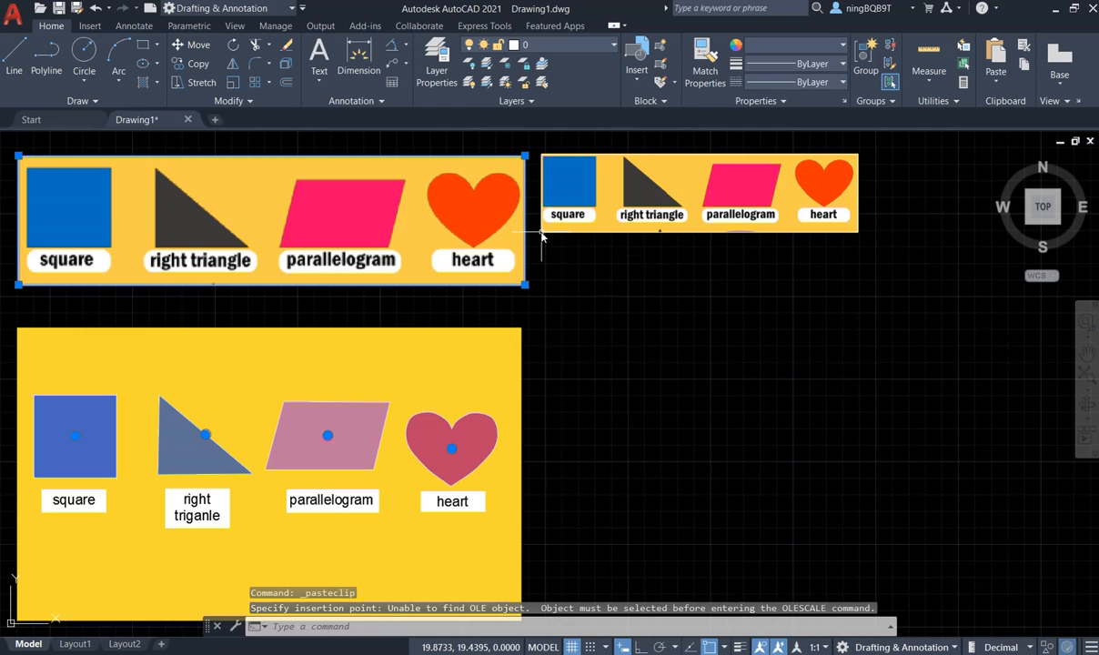
Step: Enlarge the pasted picture by stretching its lower outer corner to roughly the size of the neighbouring reference picture
left_click(857, 234)
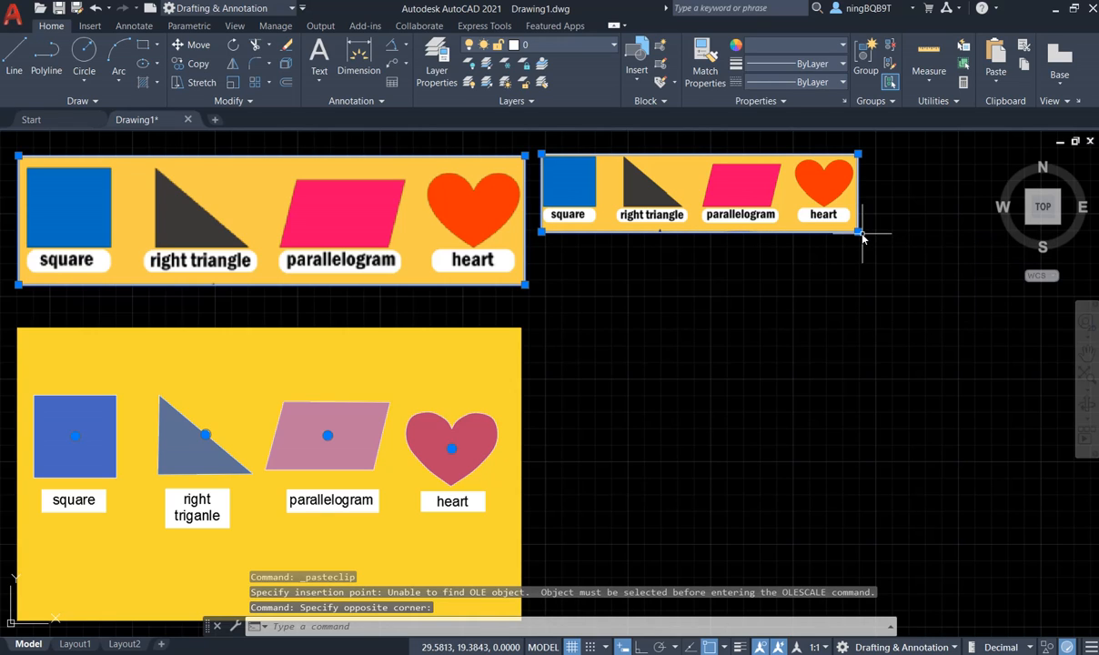
left_click(857, 233)
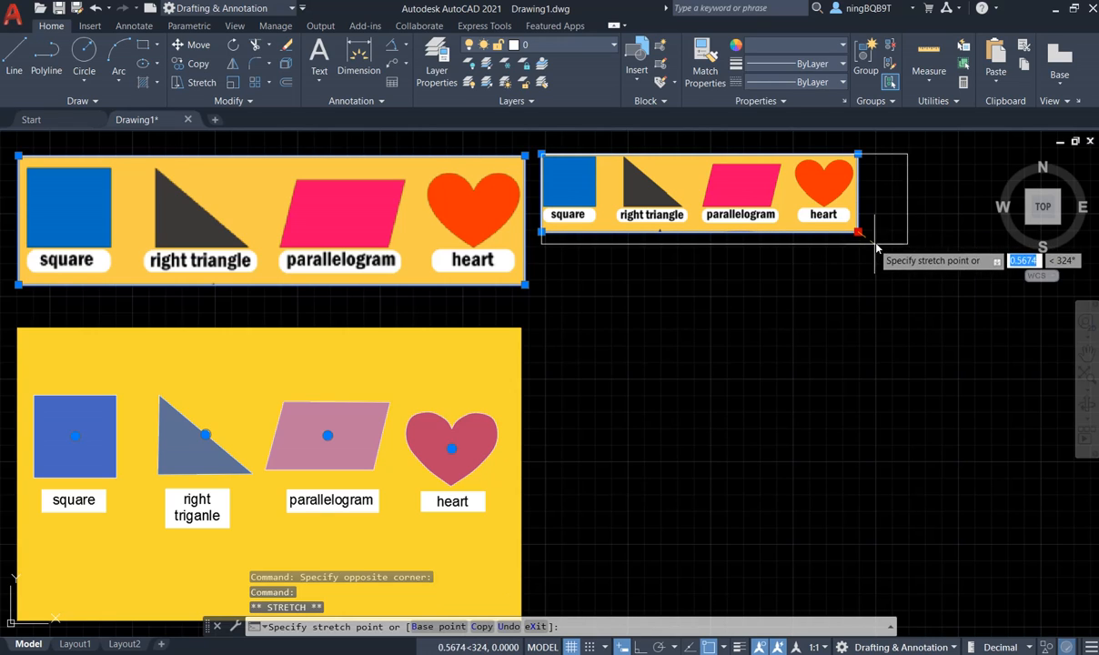
left_click(906, 285)
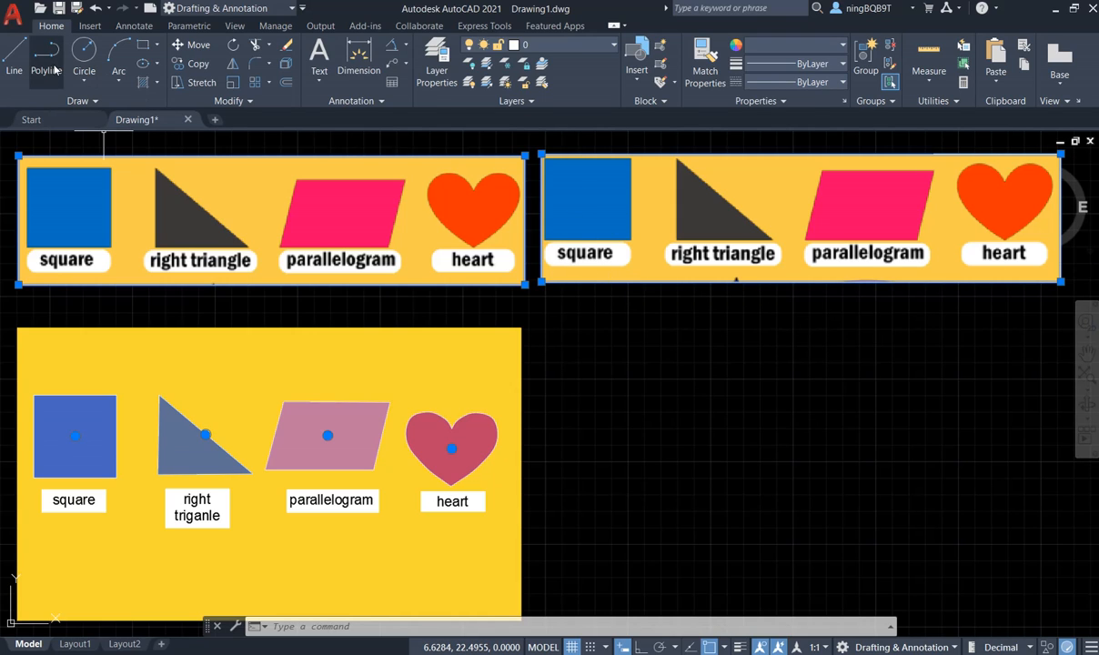
Step: Trace the blue square in the pasted picture with a corner-to-corner rectangle, with object snap turned off
left_click(159, 46)
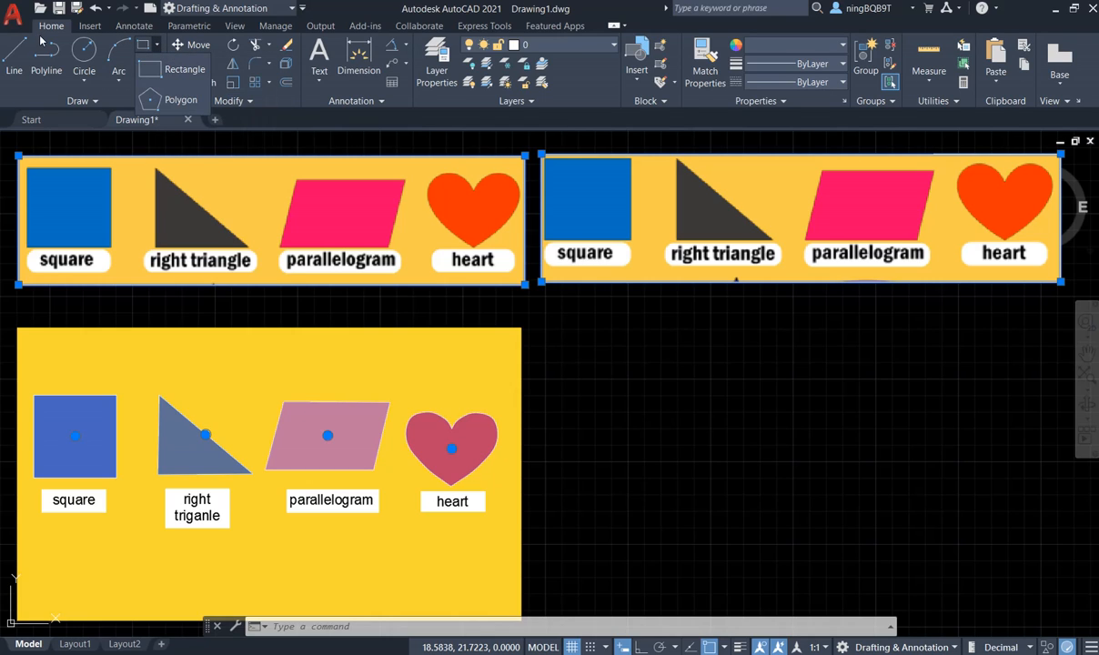
left_click(154, 73)
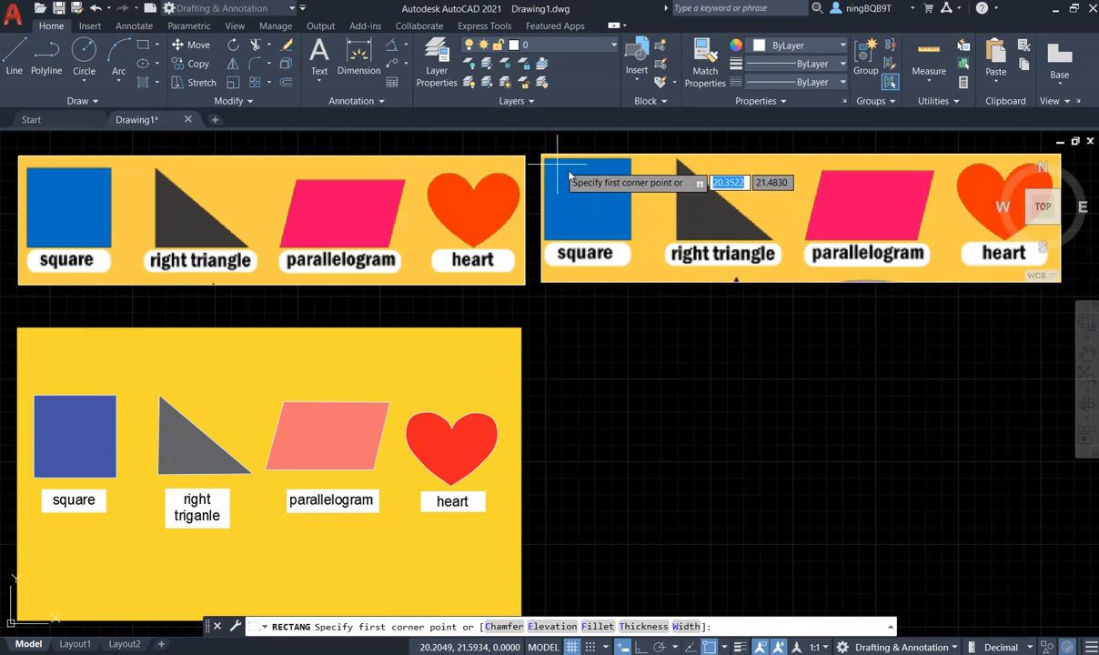
left_click(711, 649)
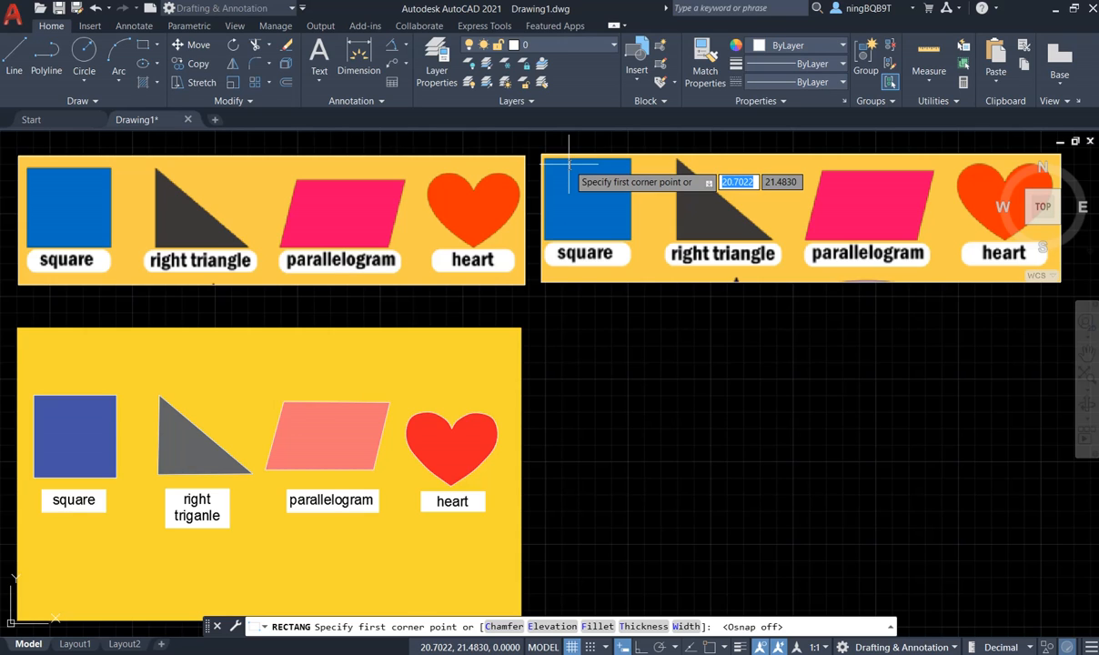
scroll(569, 164, "up", 4)
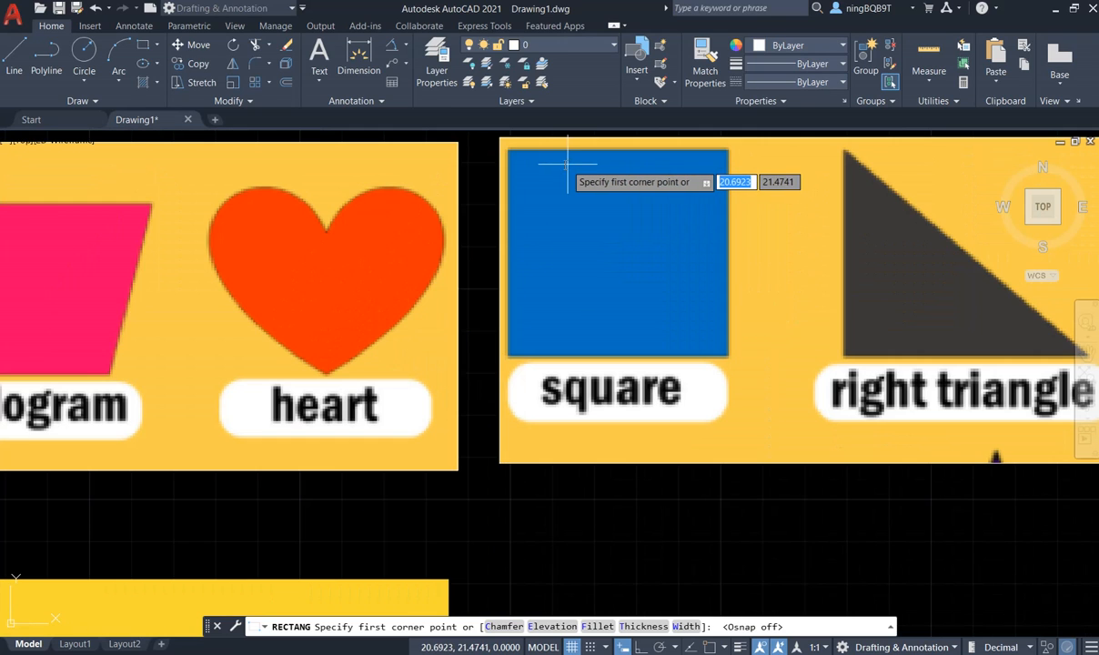
scroll(543, 164, "up", 2)
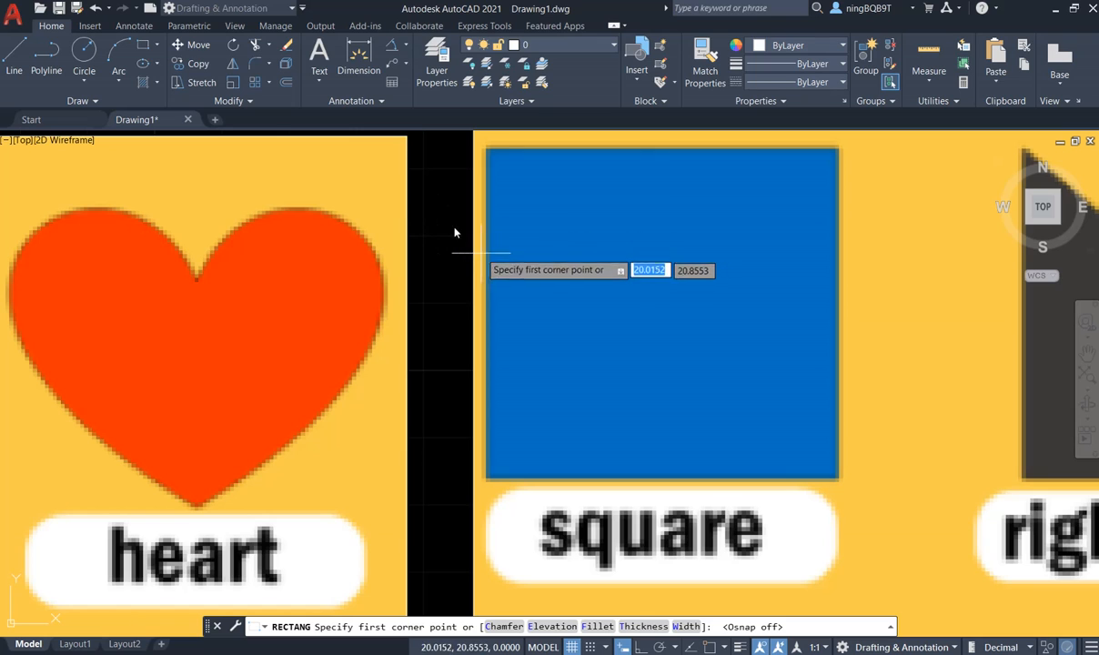
left_click(488, 156)
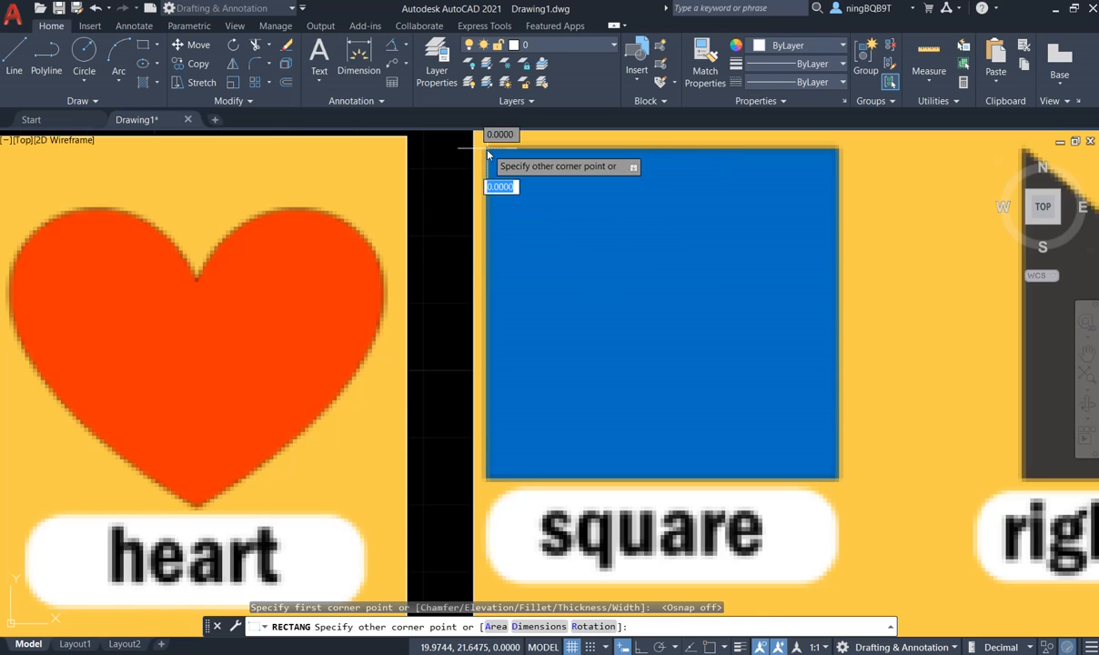
left_click(839, 483)
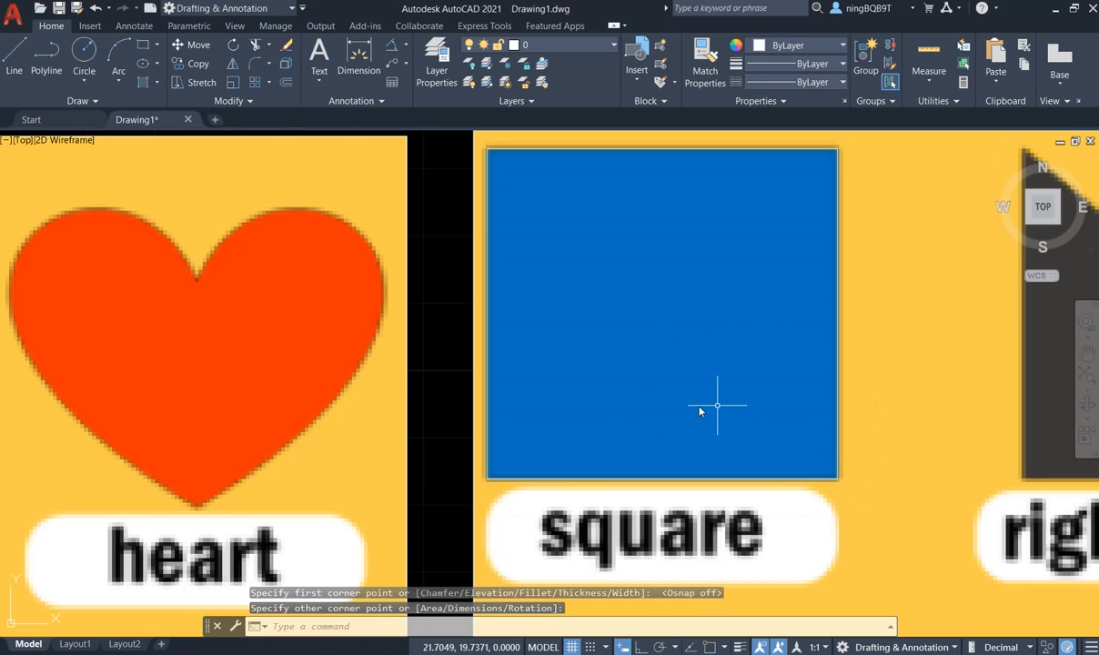
Step: Move the traced square outline straight down into the empty area below the pasted picture
scroll(605, 244, "down", 6)
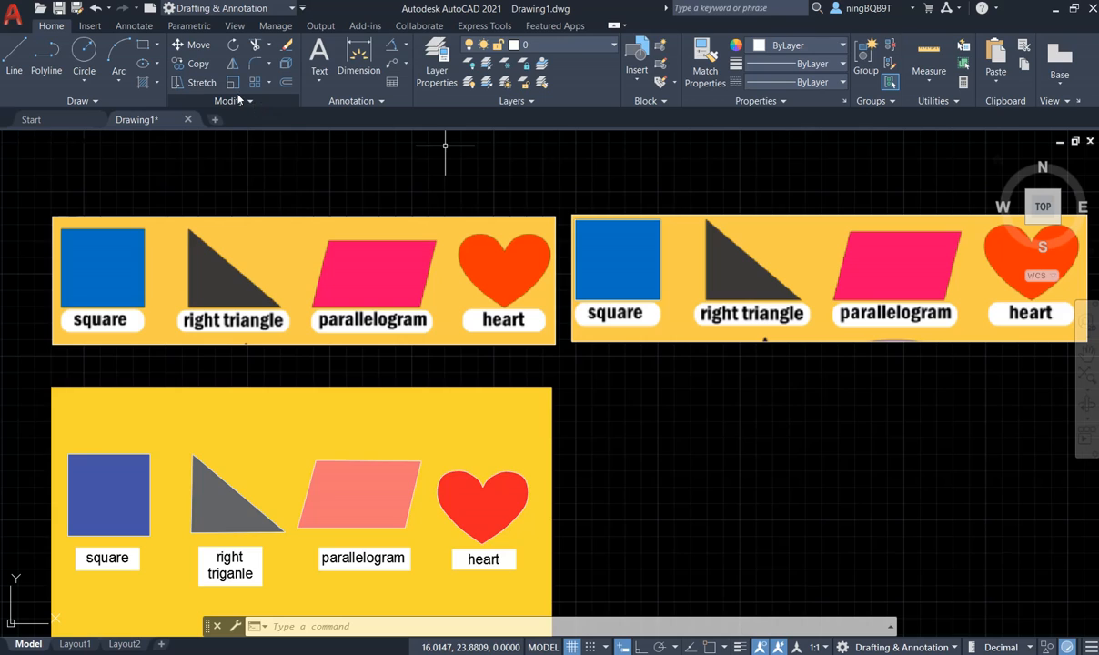
left_click(186, 45)
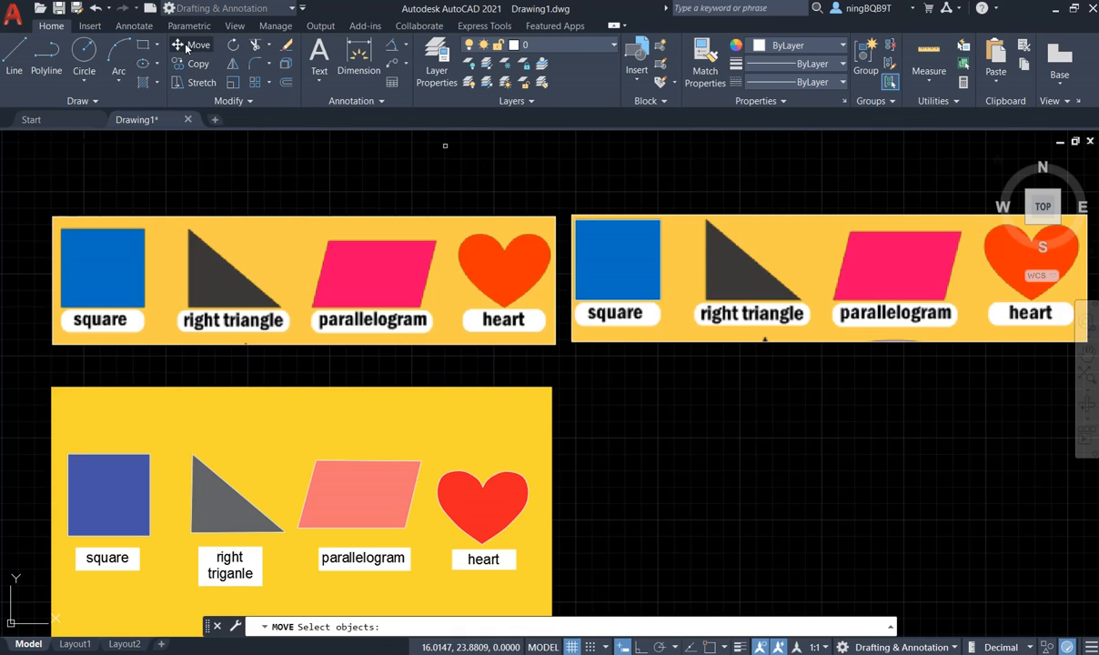
left_click(661, 242)
key("Return")
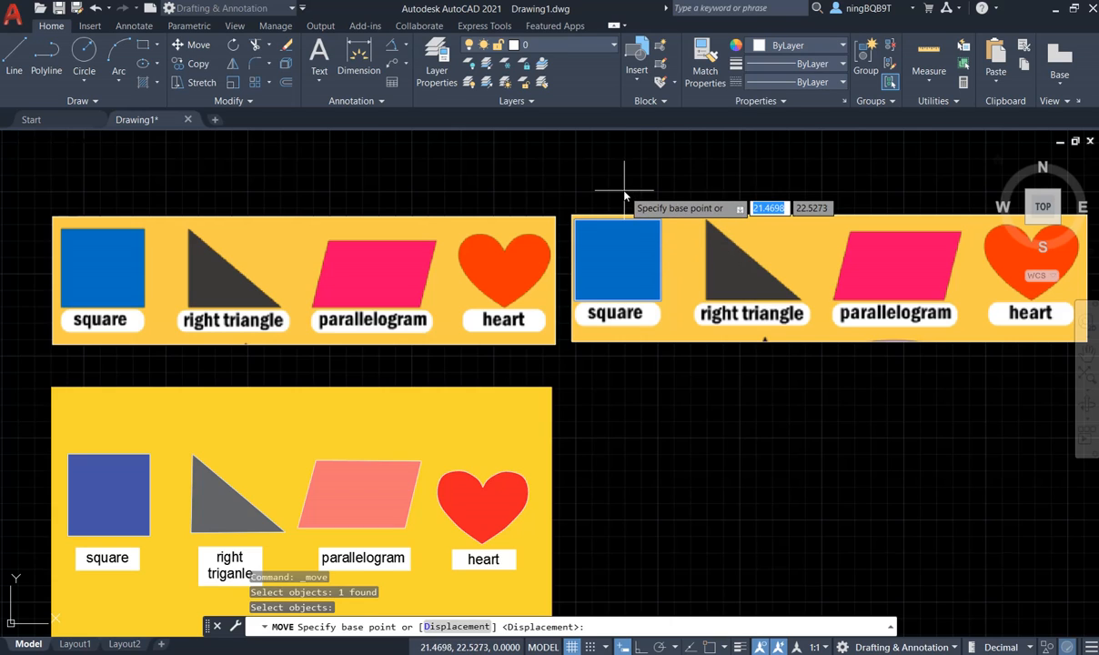
left_click(615, 263)
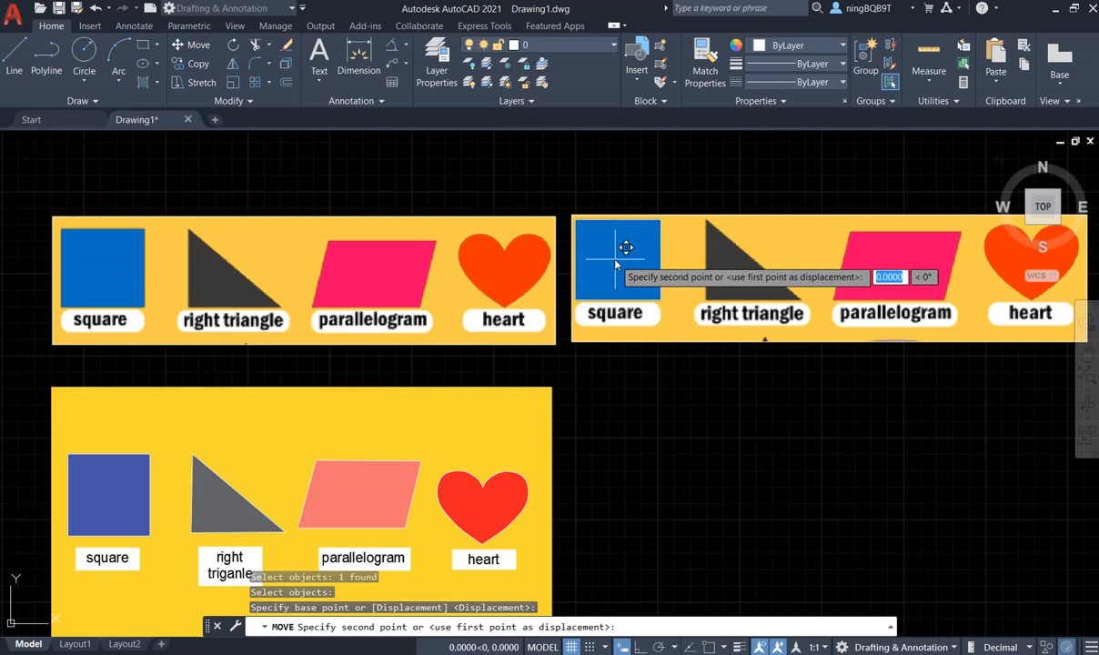
left_click(617, 489)
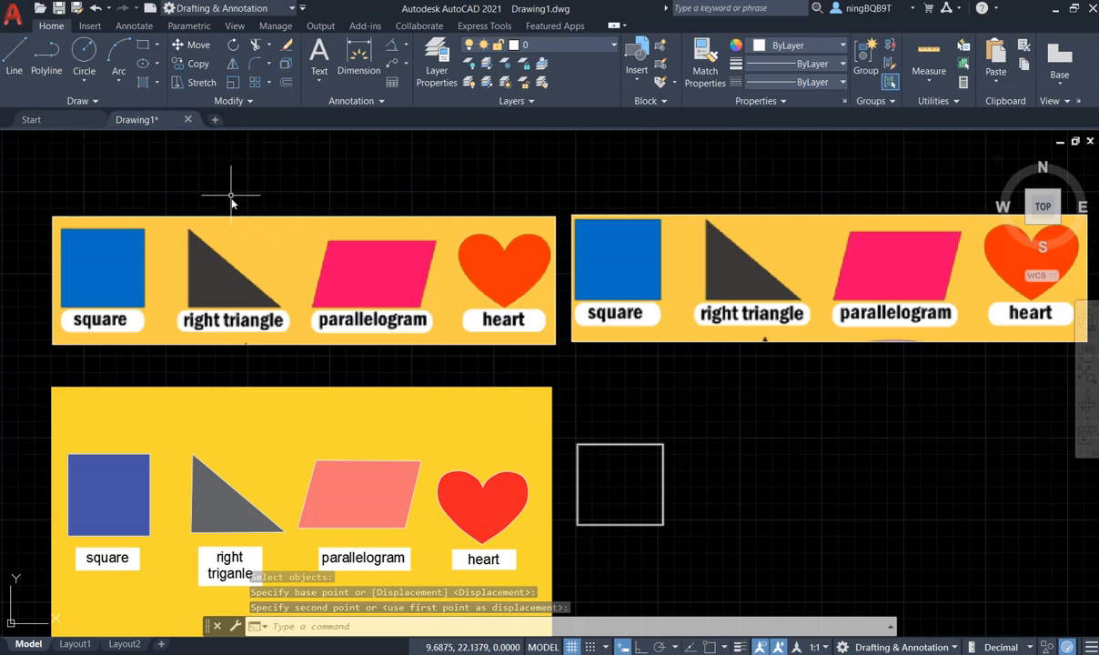
Step: Fill the moved square outline with a solid hatch in blue 39,118,187
left_click(144, 84)
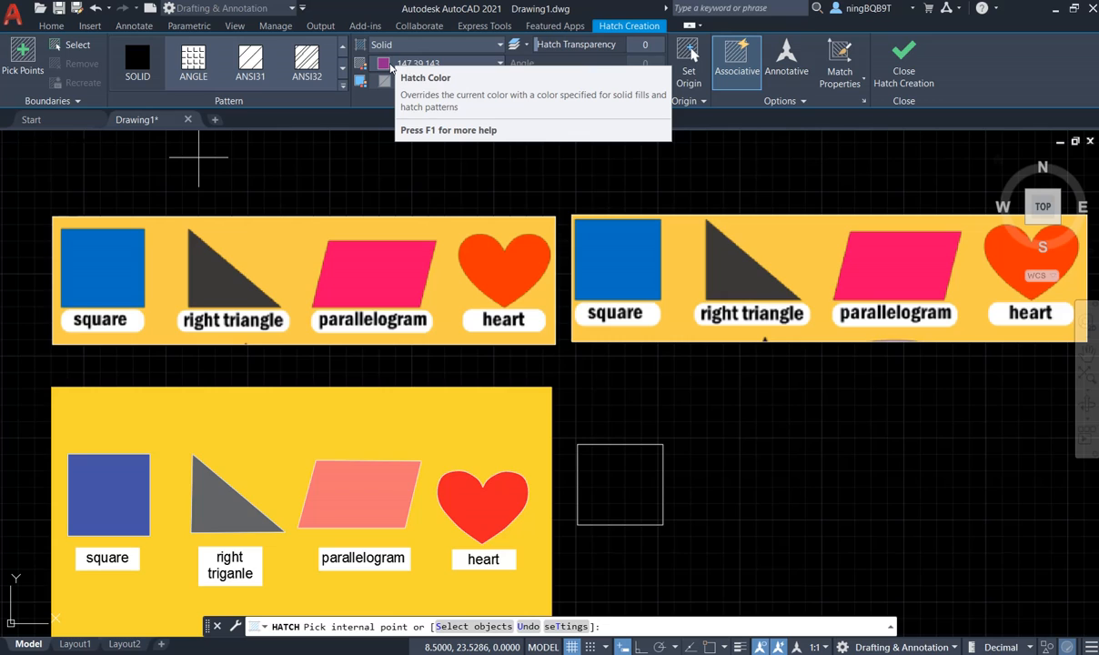
left_click(390, 67)
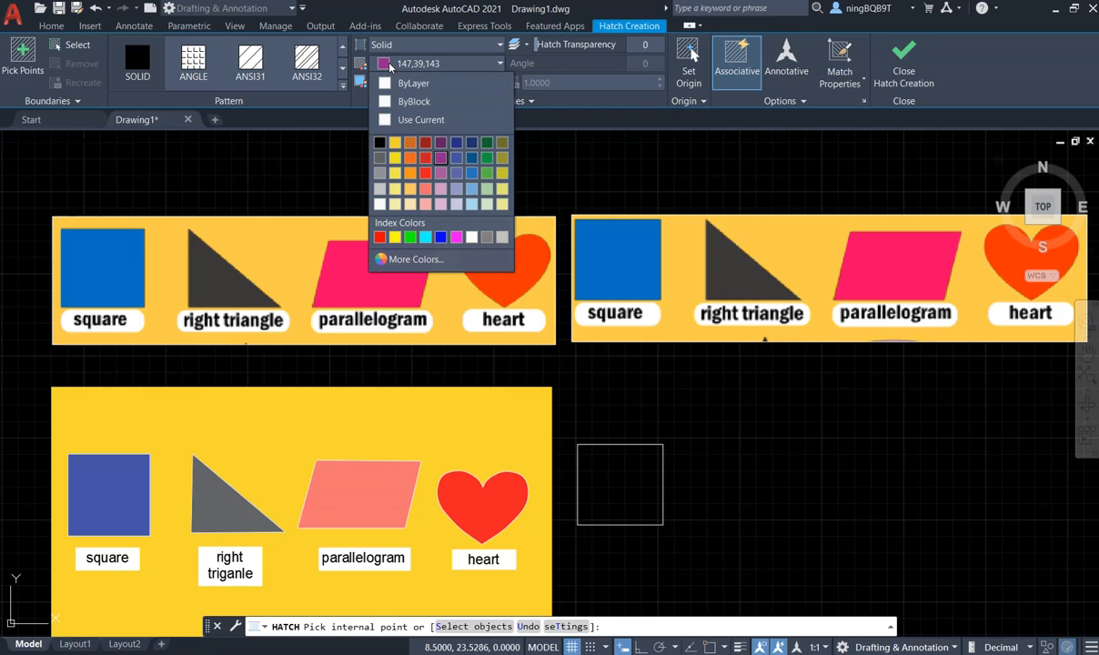
left_click(471, 175)
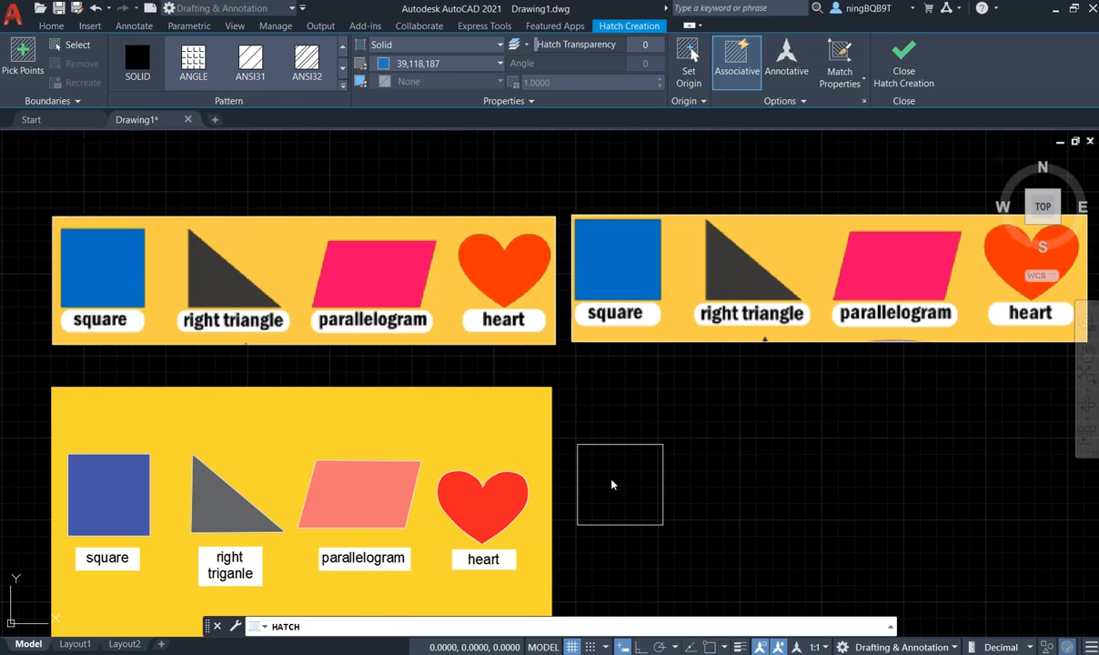
left_click(618, 487)
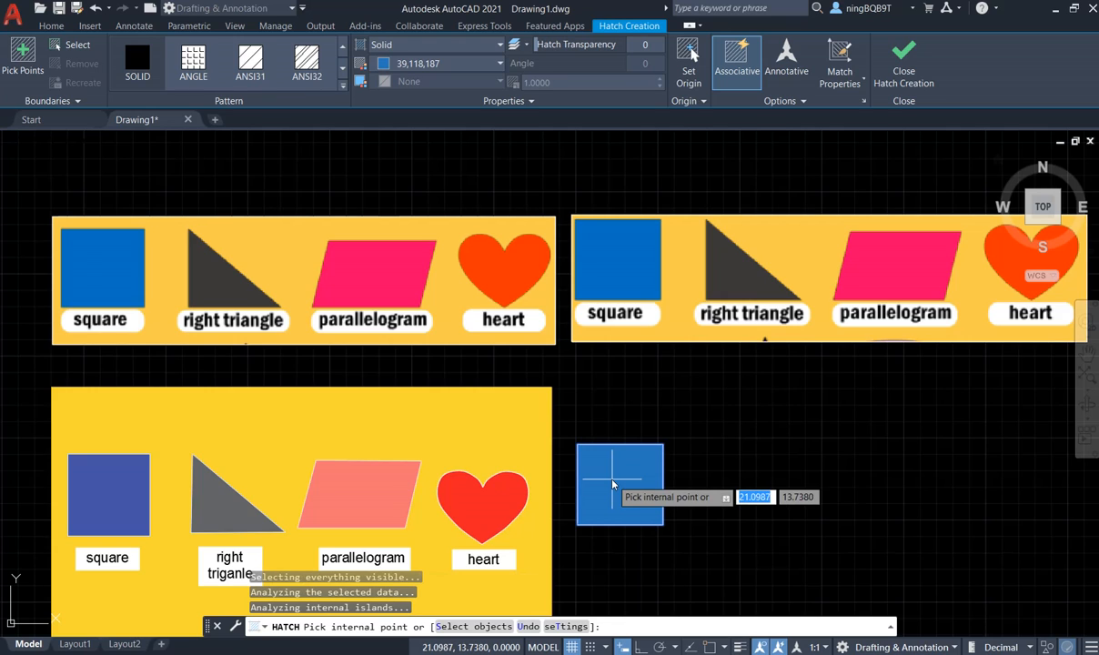
left_click(901, 63)
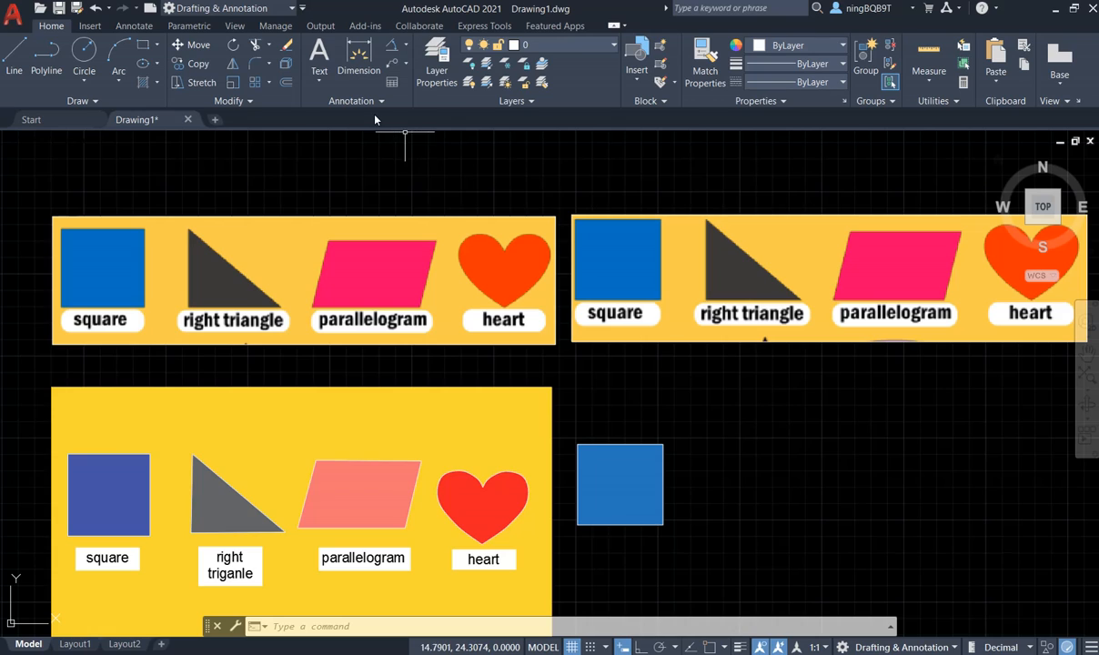
Step: Start a multiline text box just below the filled blue square and set its text colour to black 0,0,0
left_click(319, 84)
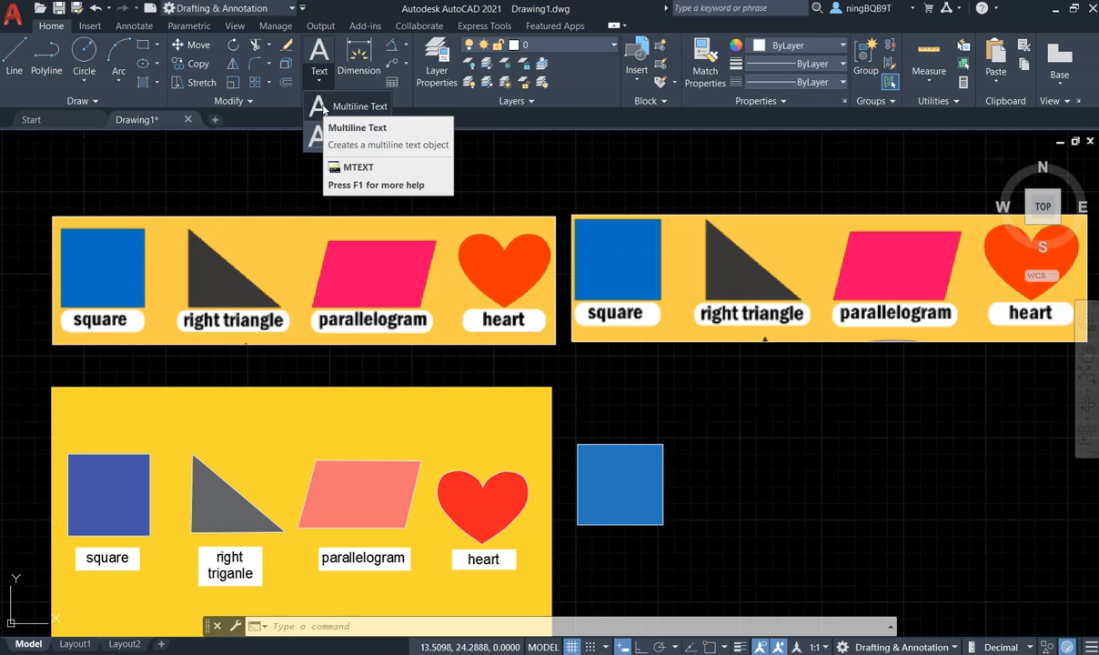
left_click(319, 108)
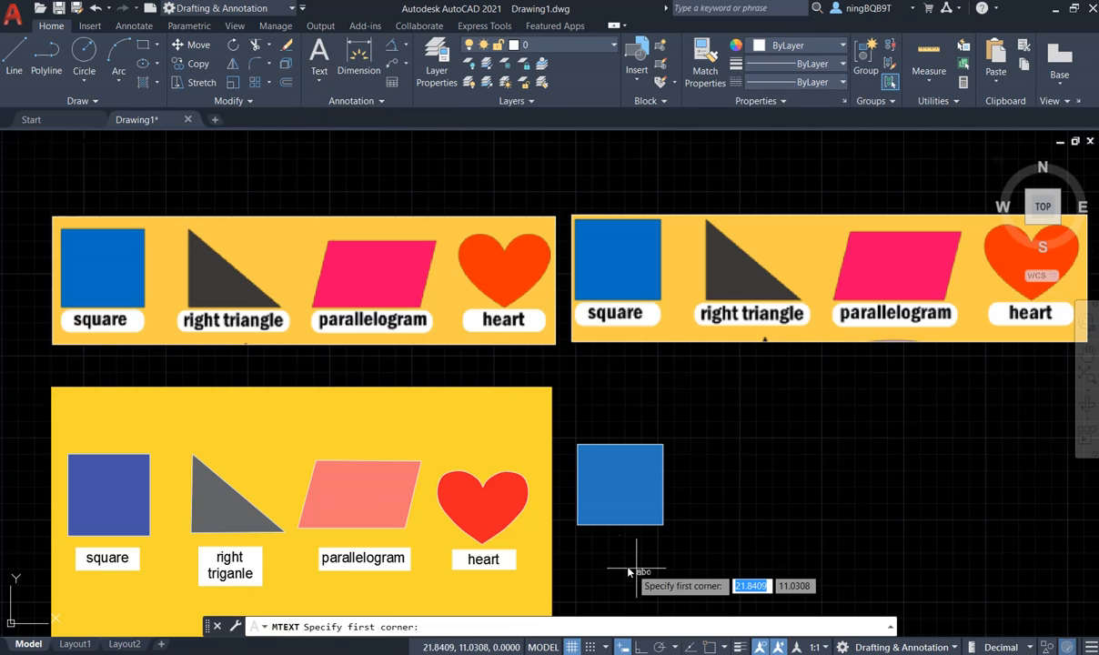
left_click(579, 541)
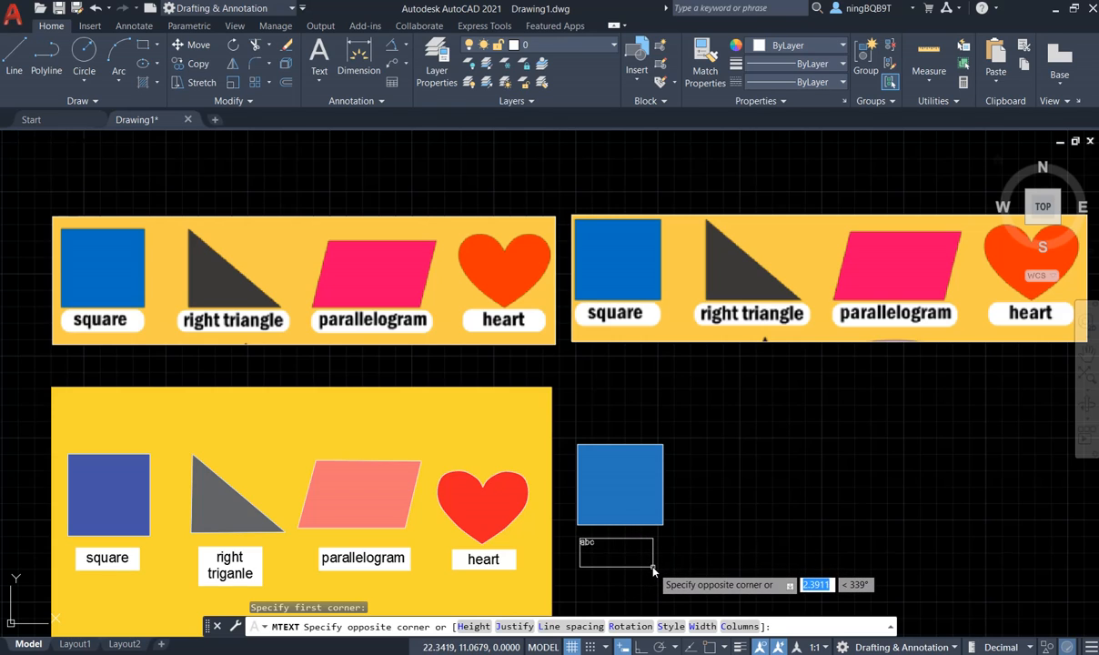
left_click(653, 565)
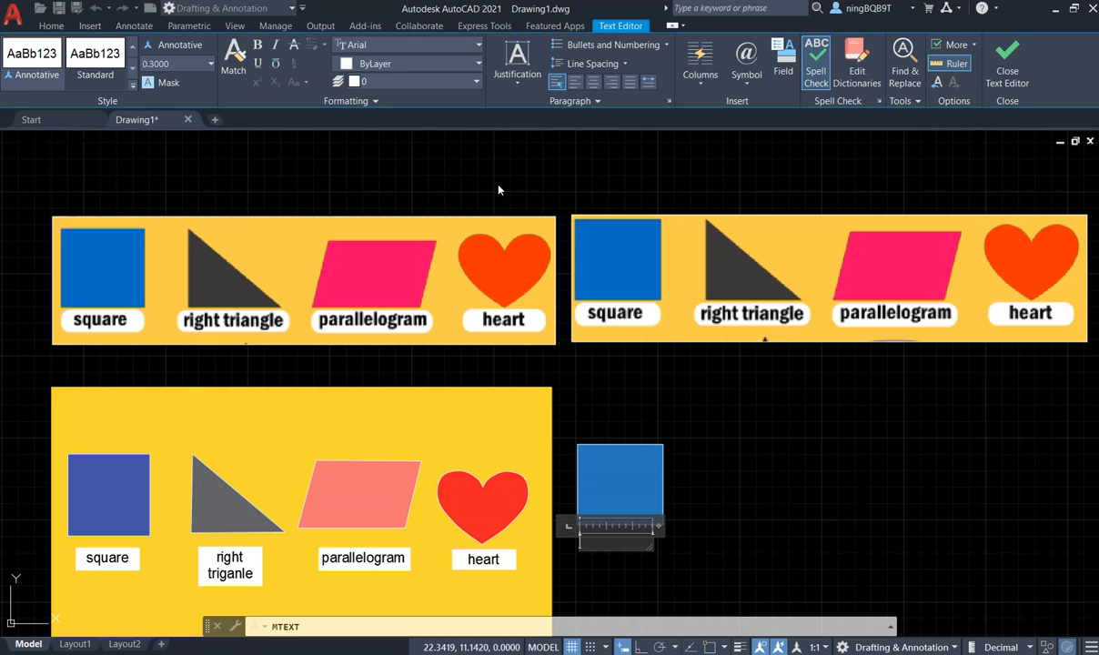
left_click(360, 69)
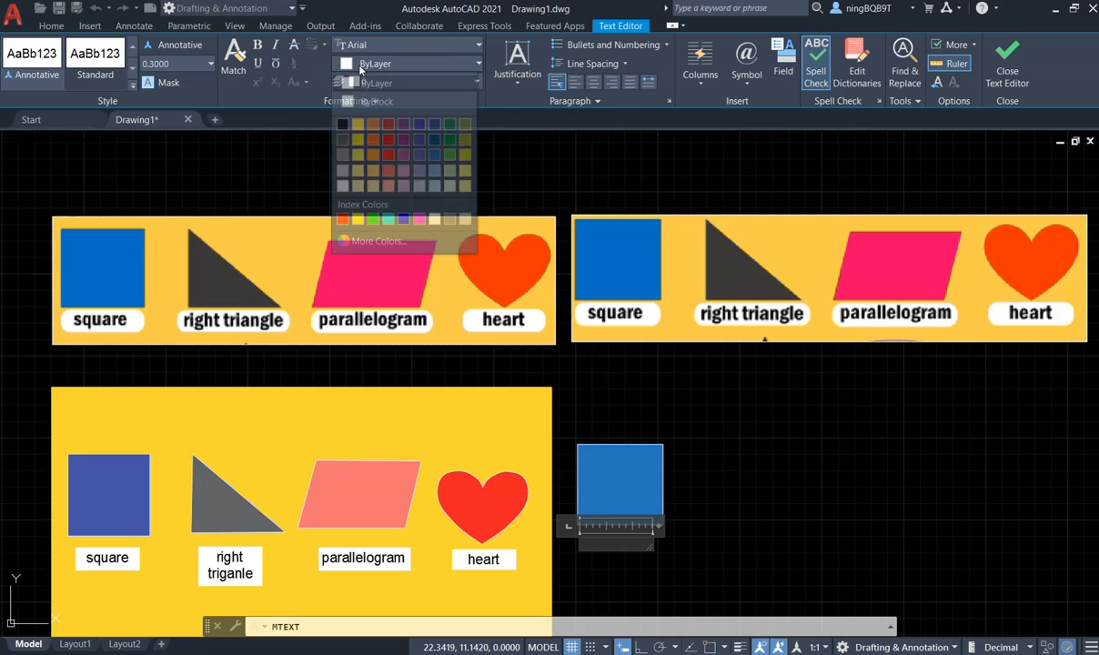
left_click(342, 125)
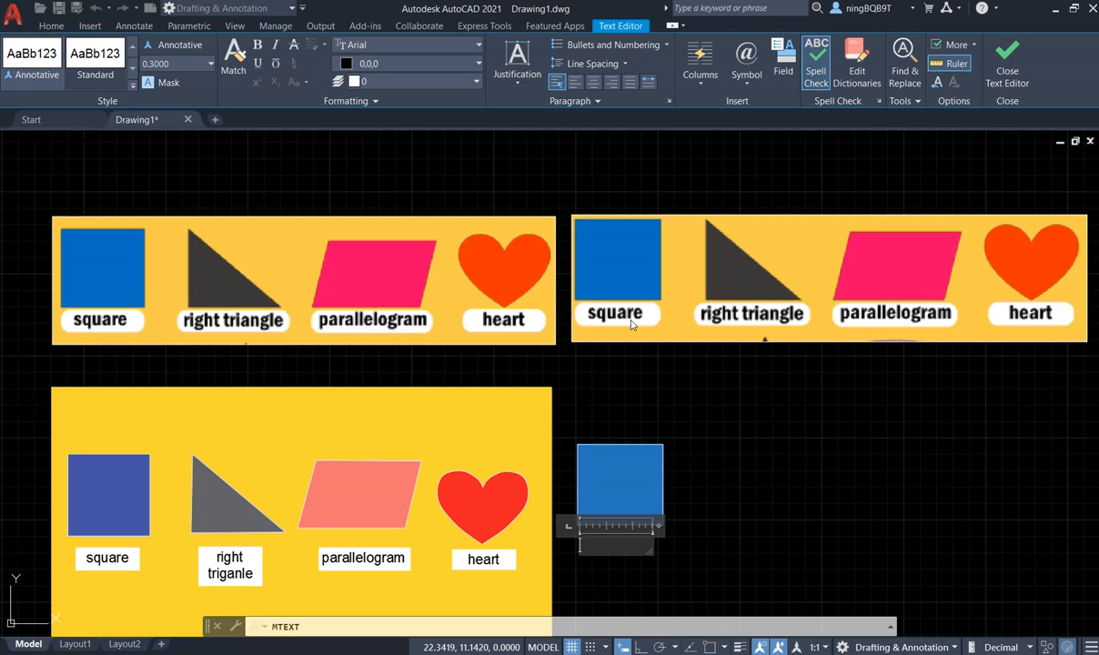
Step: Give the text box a background mask with a white fill colour
left_click(167, 85)
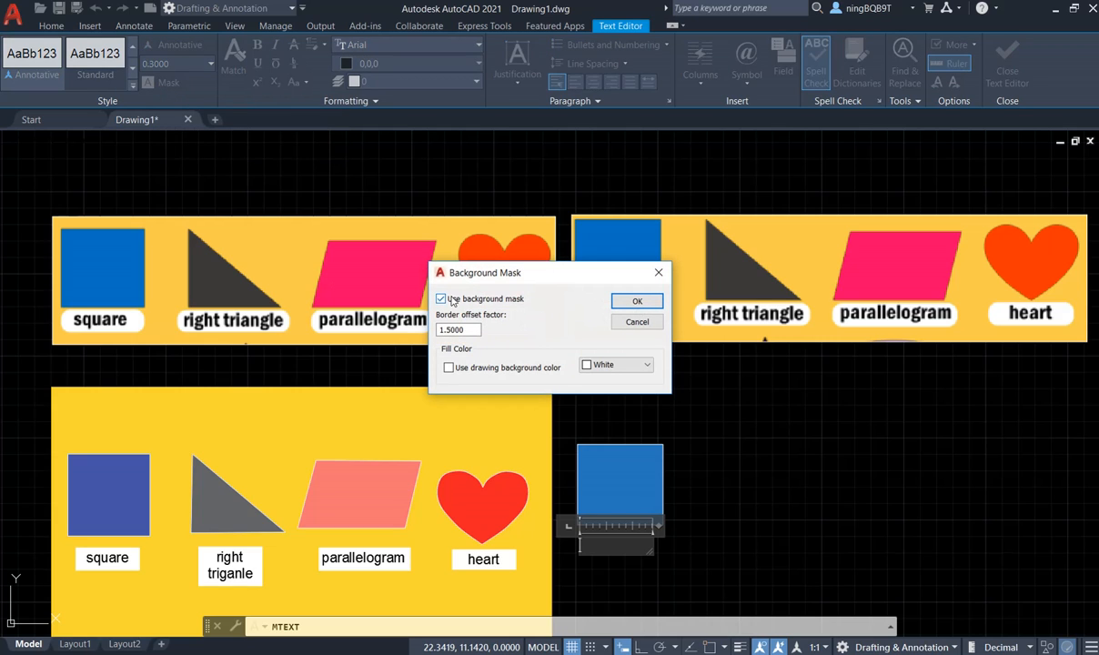
left_click(441, 299)
left_click(441, 300)
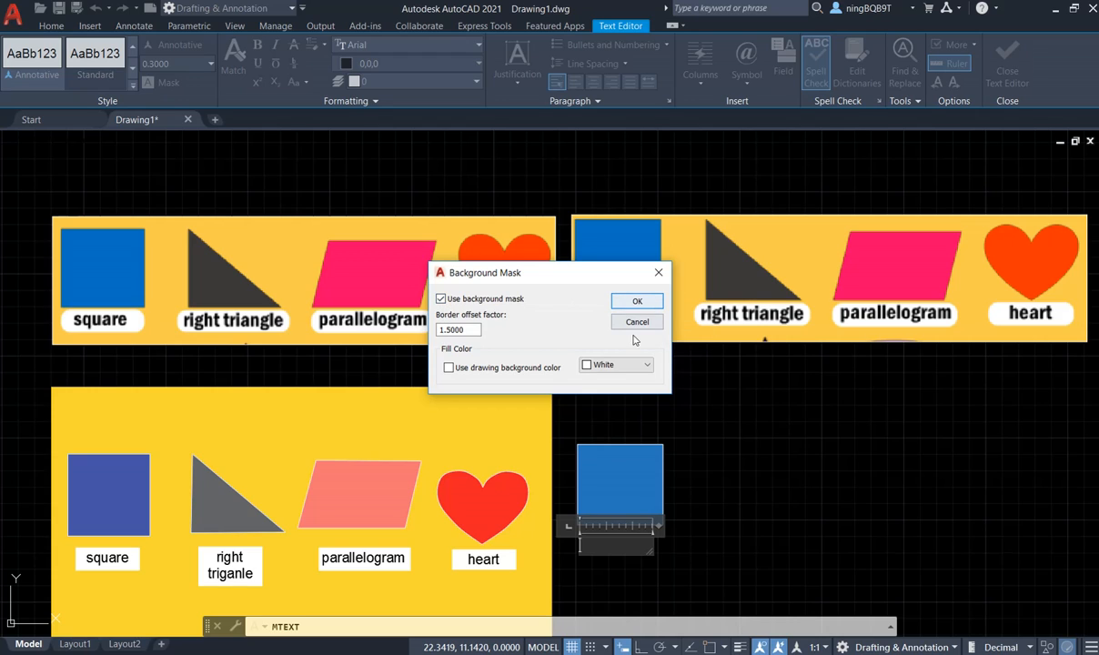
left_click(641, 365)
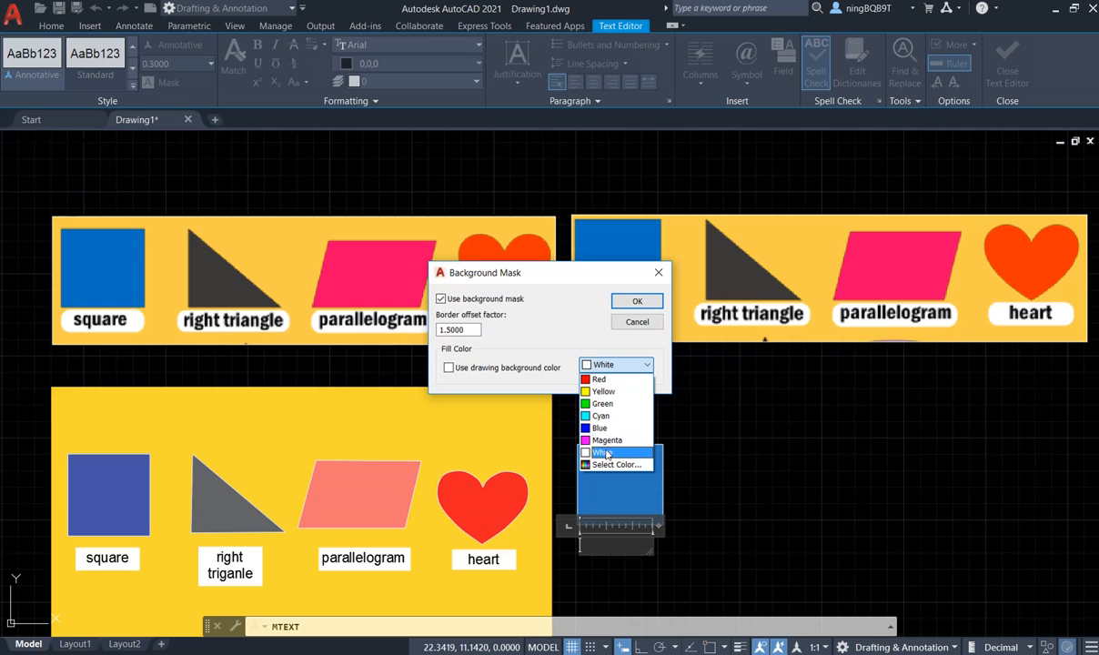
left_click(604, 452)
left_click(637, 303)
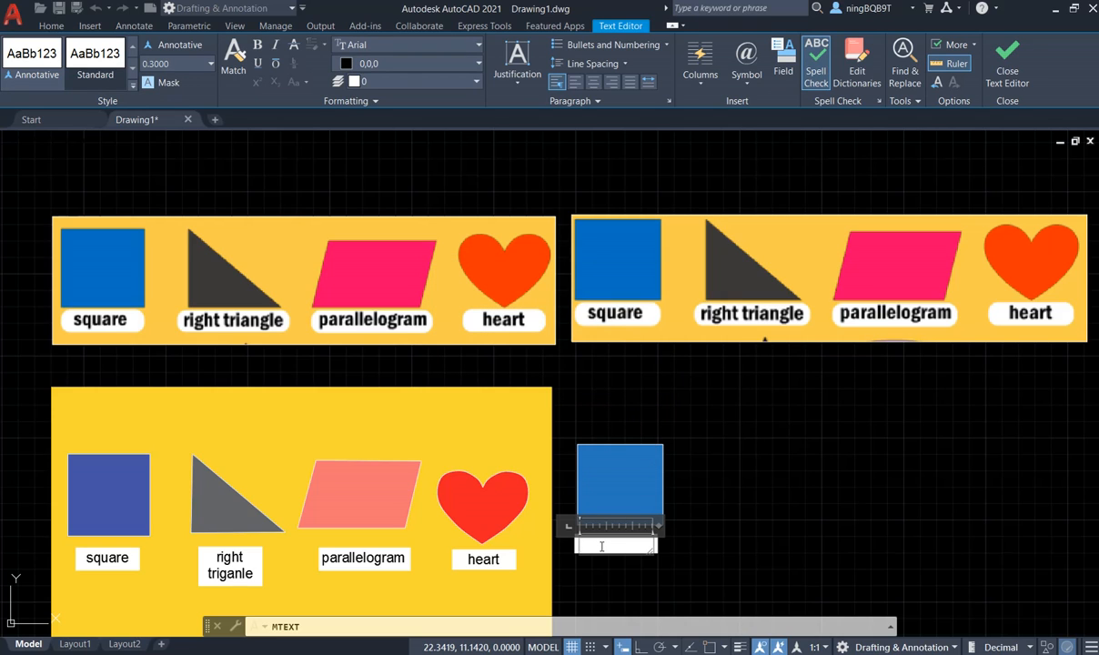
Step: Enter the label "square" in the text box, centre it and finish the text
type("square")
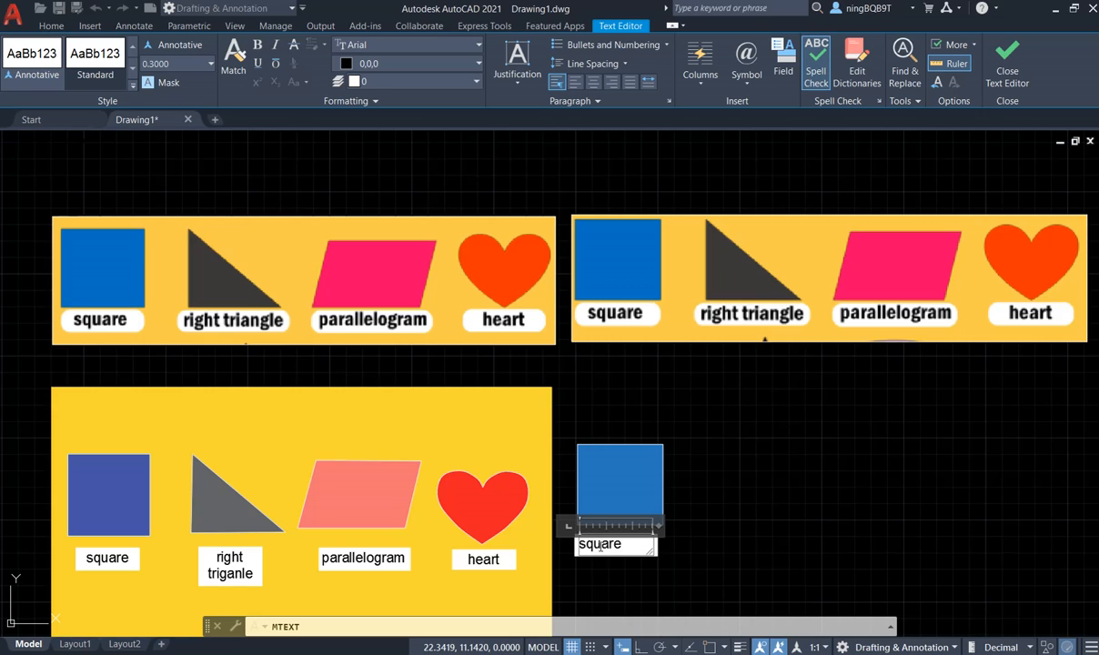
left_click(594, 82)
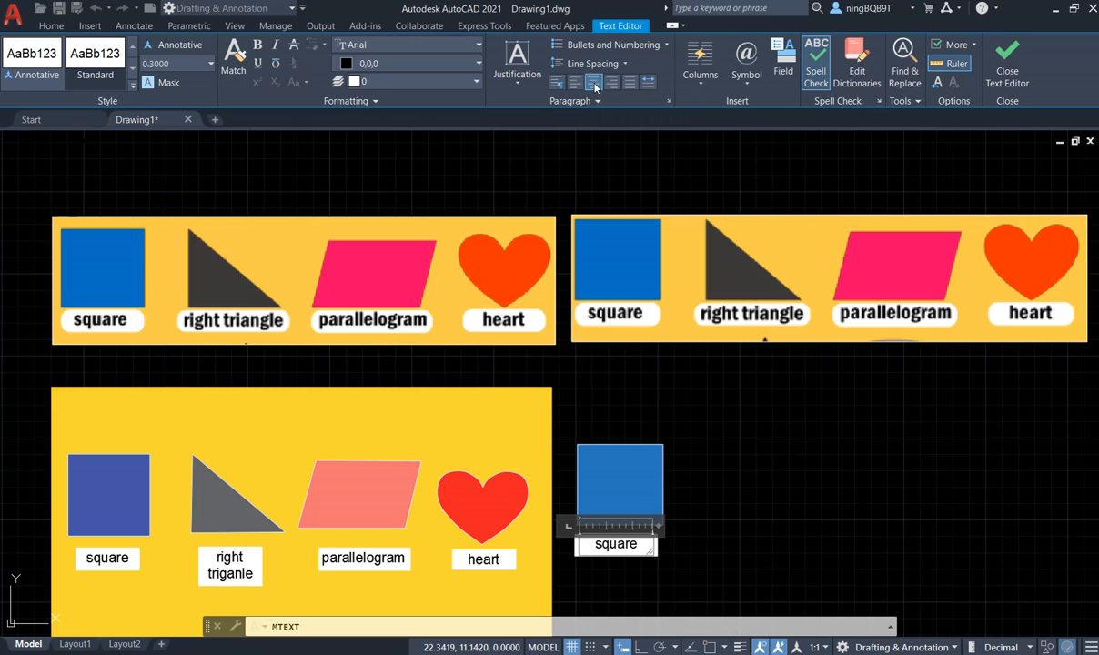
left_click(1008, 65)
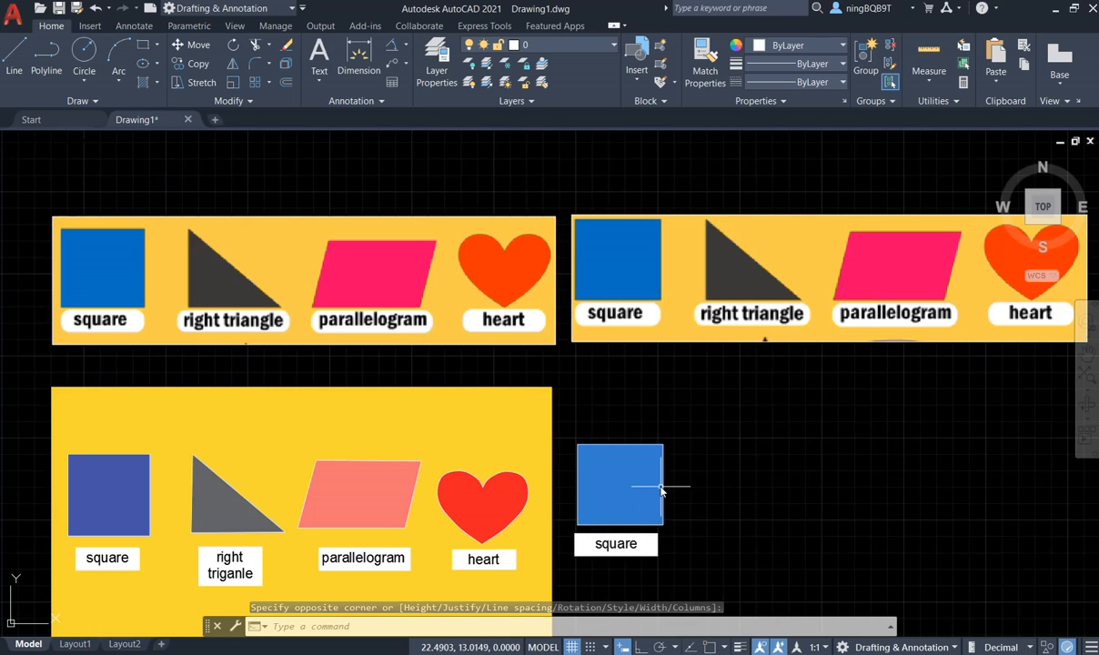
key("Escape")
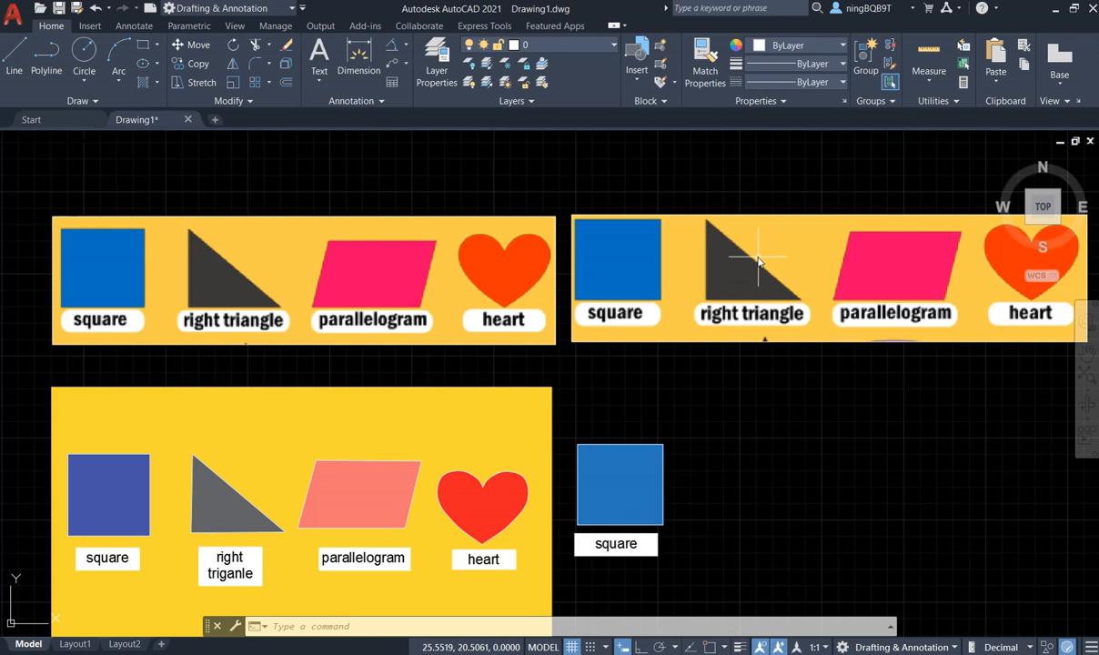
Step: Trace the slanted edge and the base of the right triangle in the pasted picture with a polyline, from apex to right-angle corner
scroll(754, 262, "up", 4)
scroll(756, 263, "up", 2)
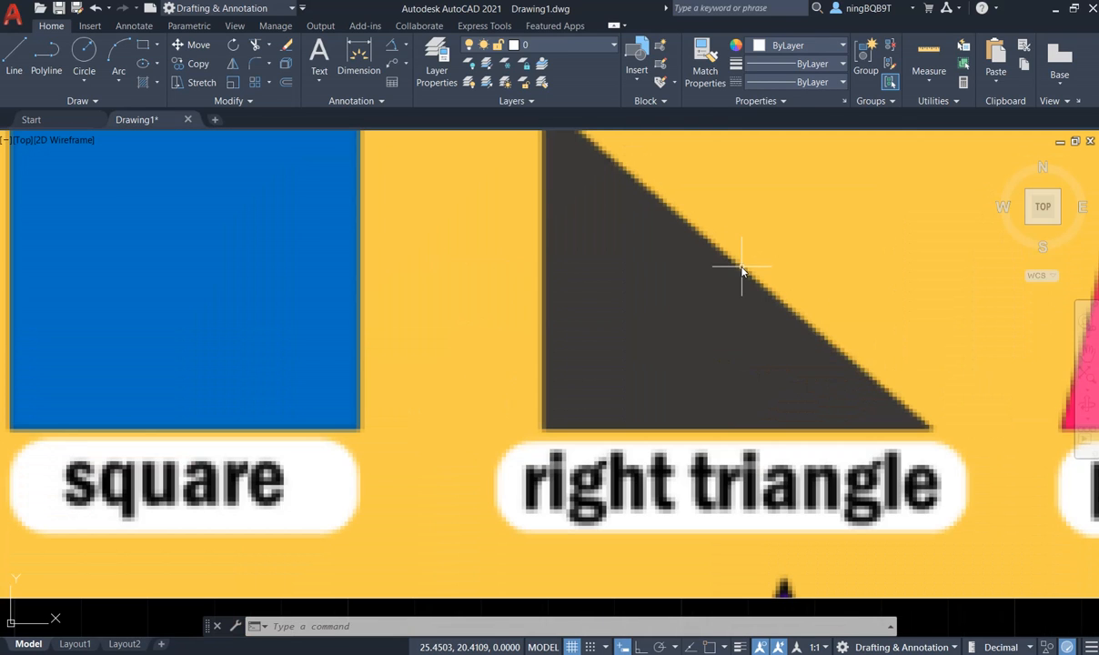
scroll(742, 270, "down", 2)
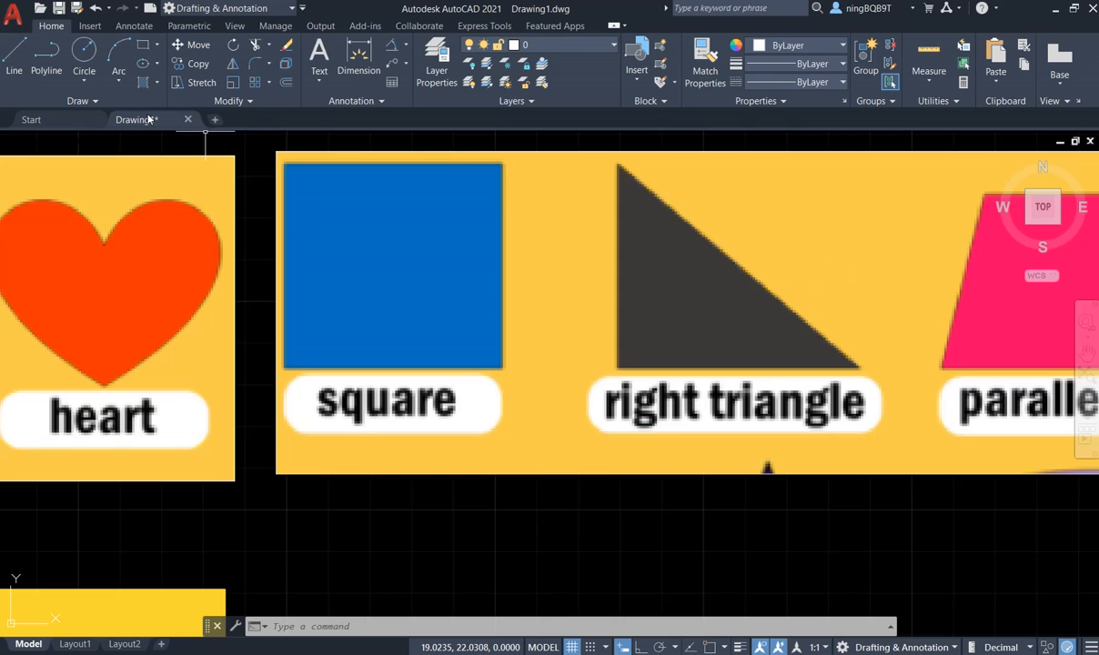
left_click(45, 57)
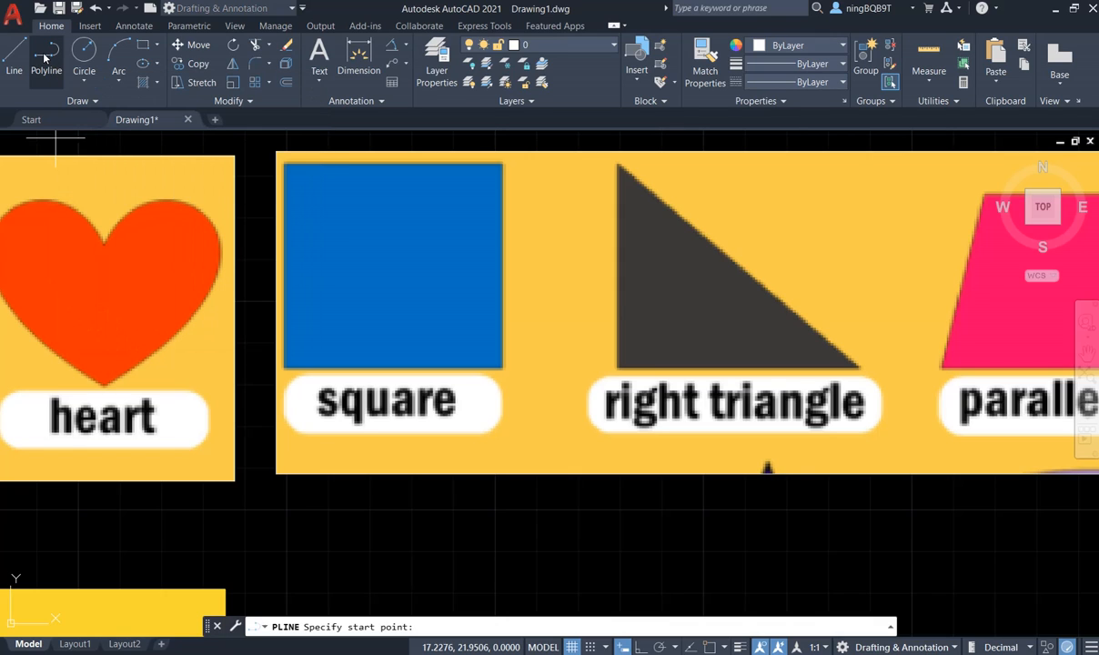
left_click(618, 166)
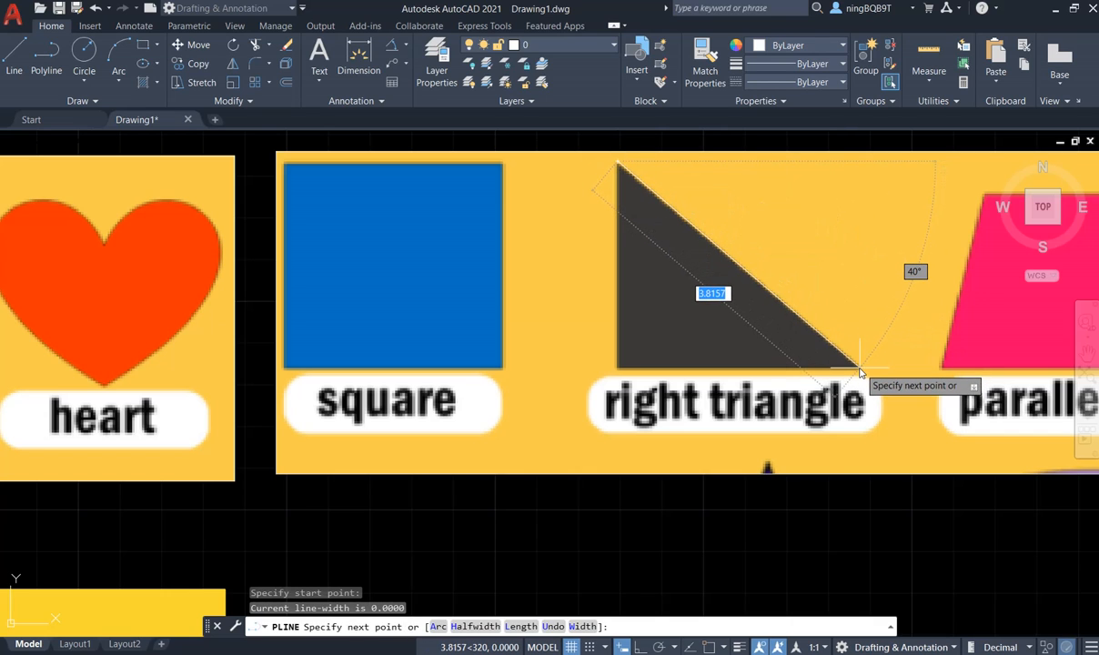
left_click(617, 371)
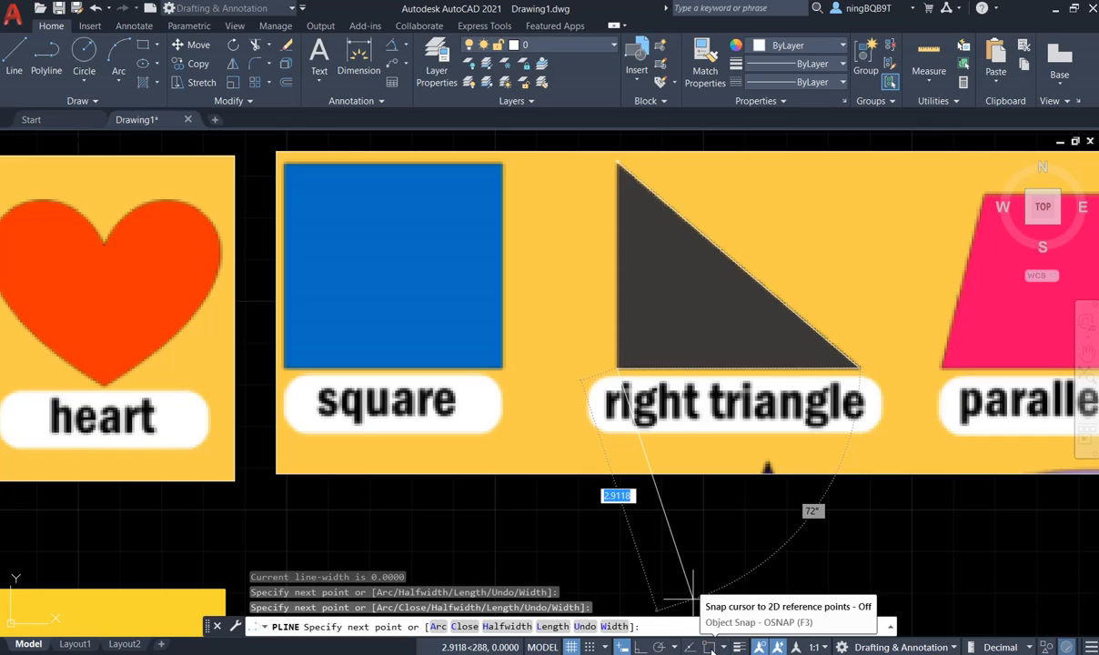
Step: Turn object snap on, end the triangle polyline at its starting endpoint and finish it
left_click(711, 648)
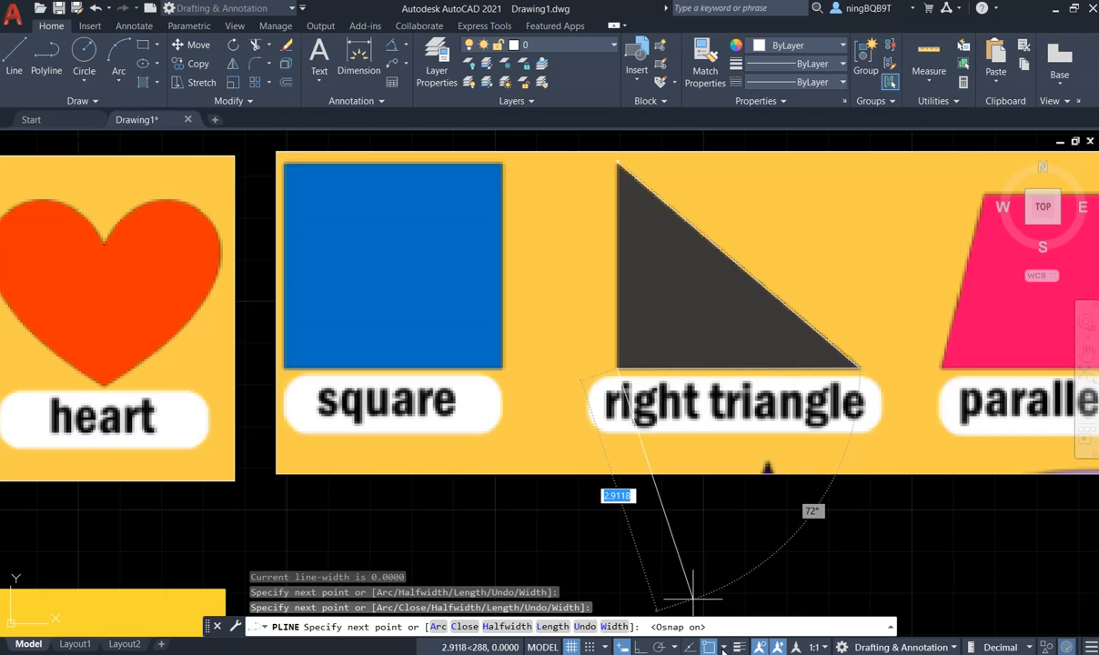
left_click(723, 647)
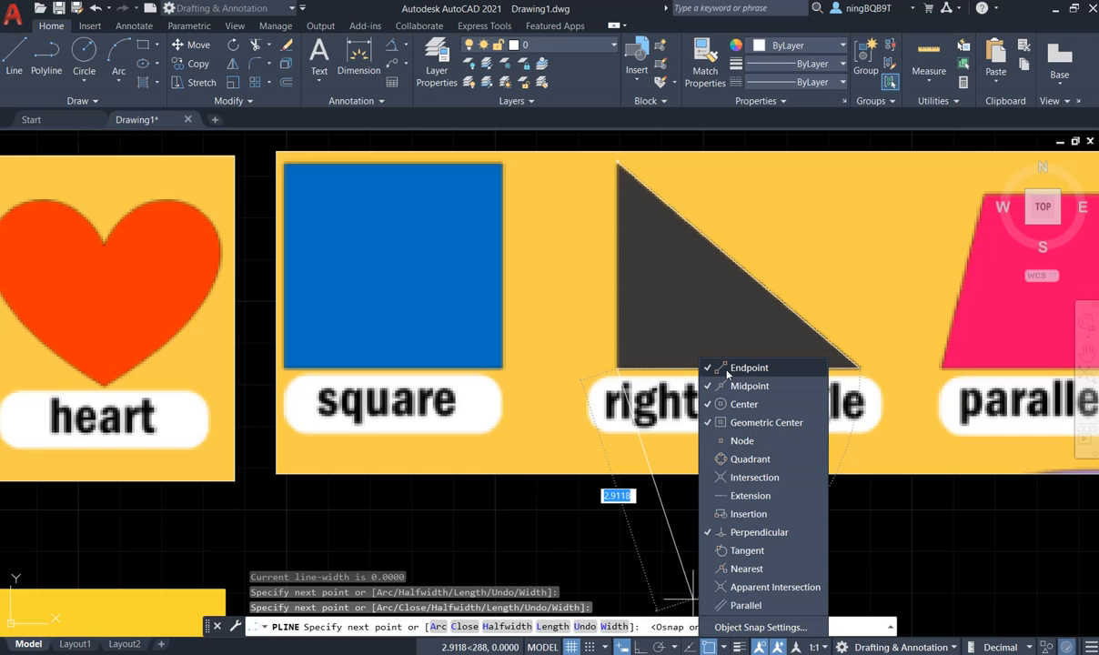
left_click(662, 396)
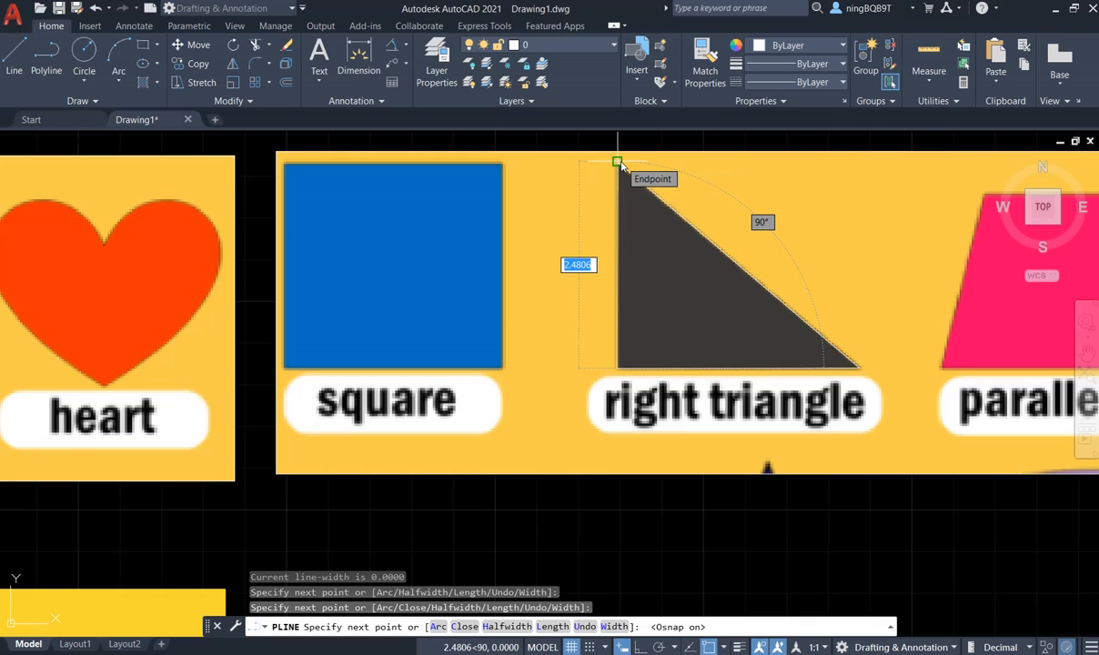
left_click(618, 162)
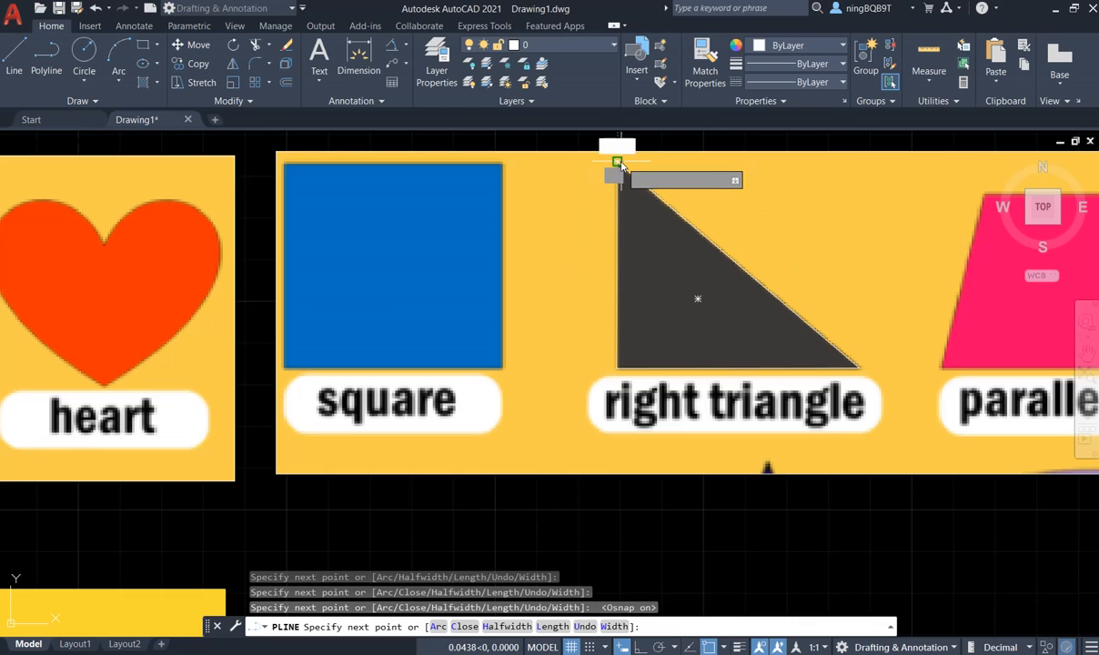
right_click(672, 158)
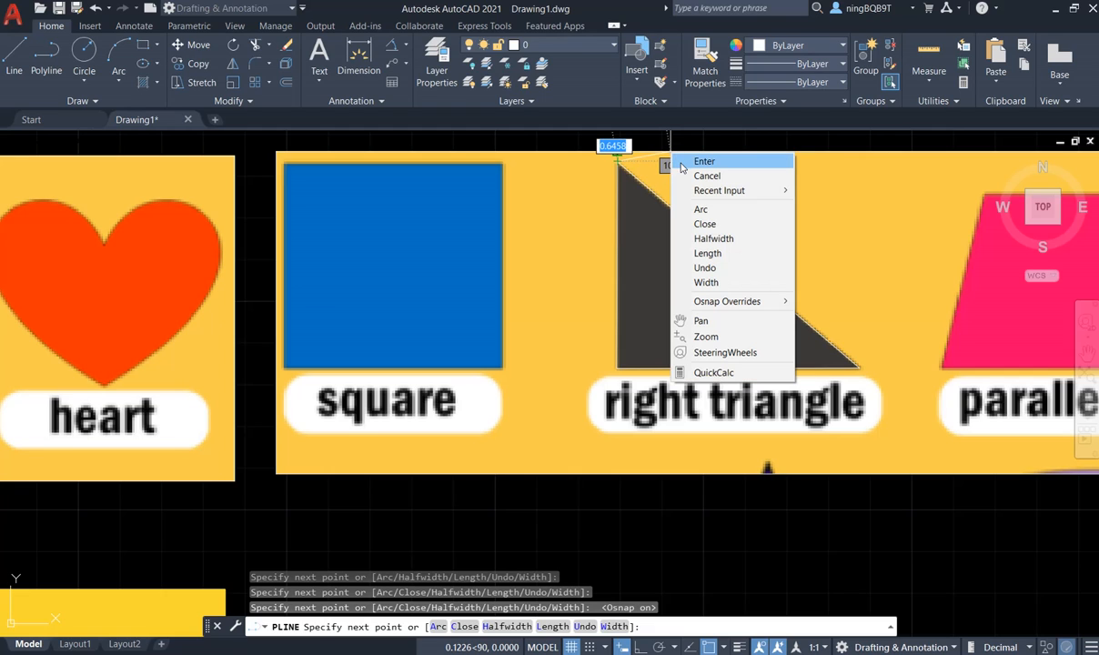
left_click(681, 167)
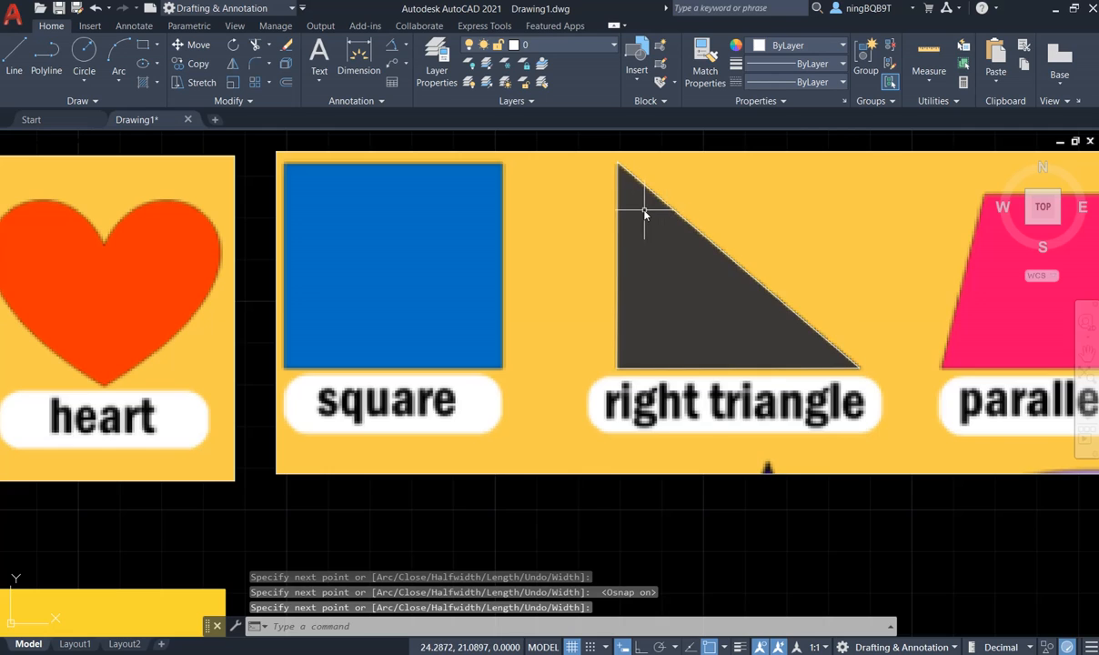
Step: Move the traced triangle outline down into the empty area beside the blue square
scroll(644, 214, "down", 2)
scroll(644, 213, "down", 2)
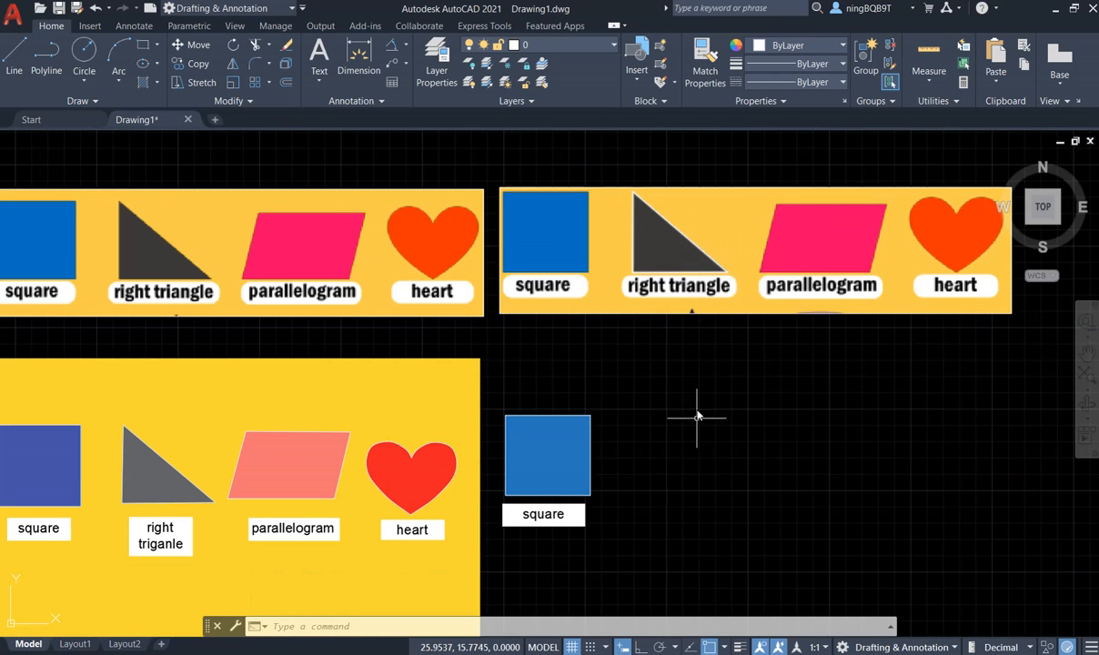
left_click(194, 47)
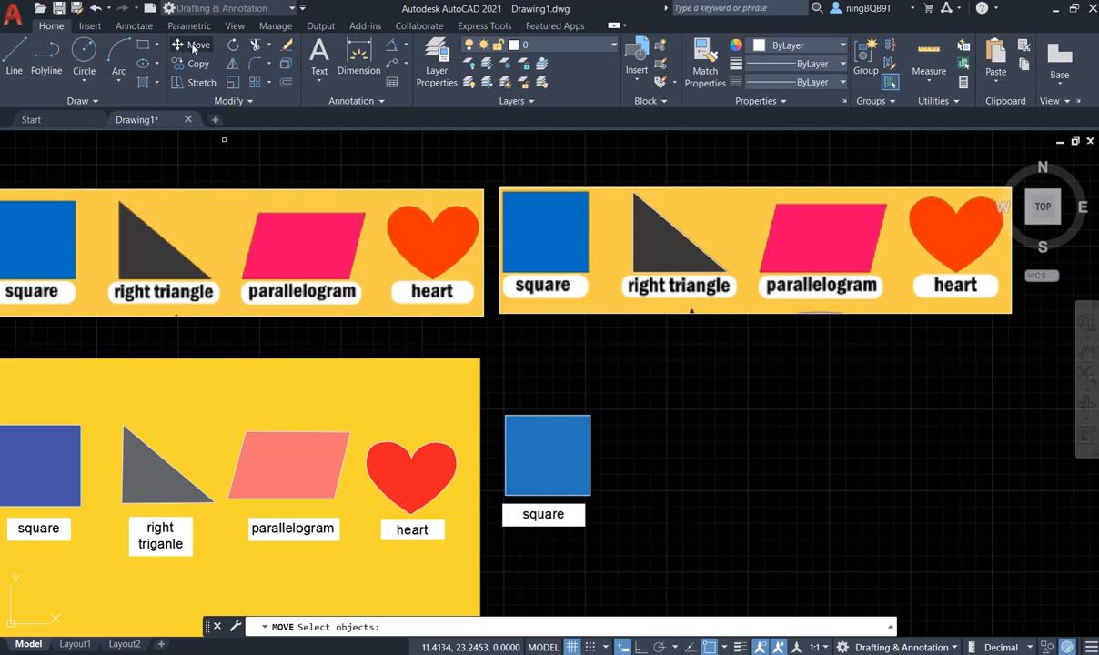
left_click(682, 239)
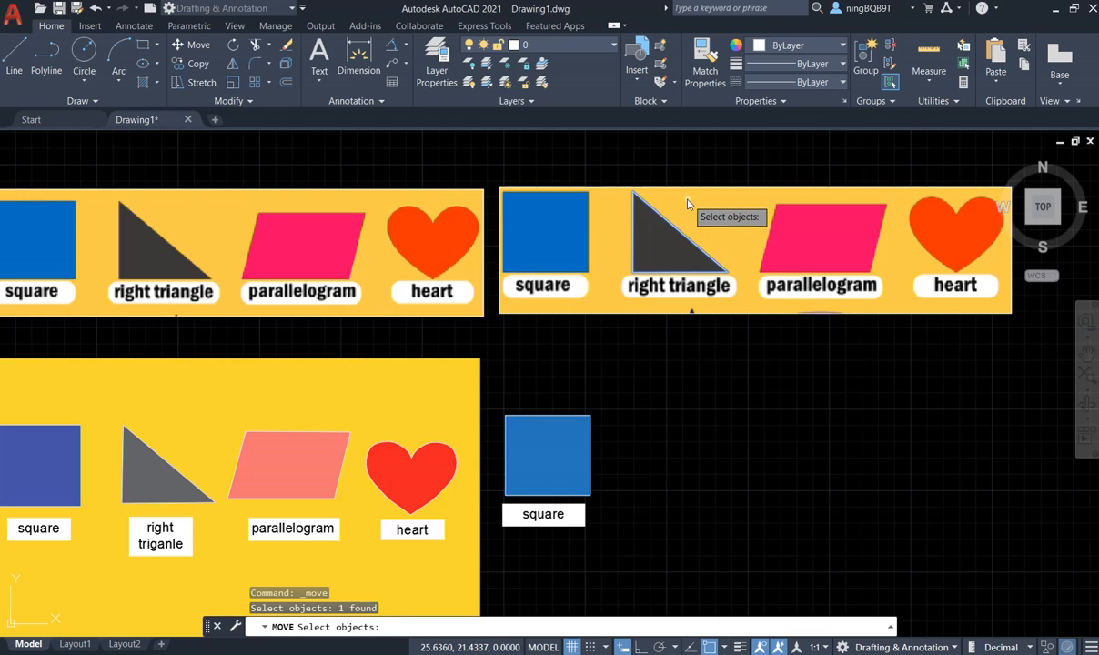
key("Return")
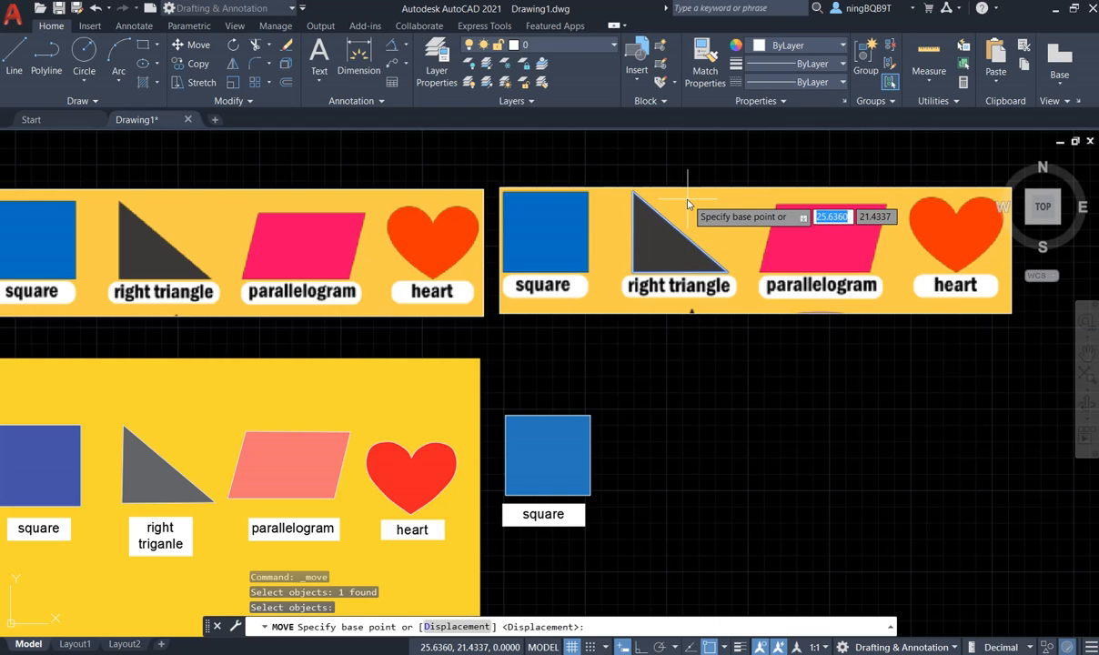
left_click(661, 252)
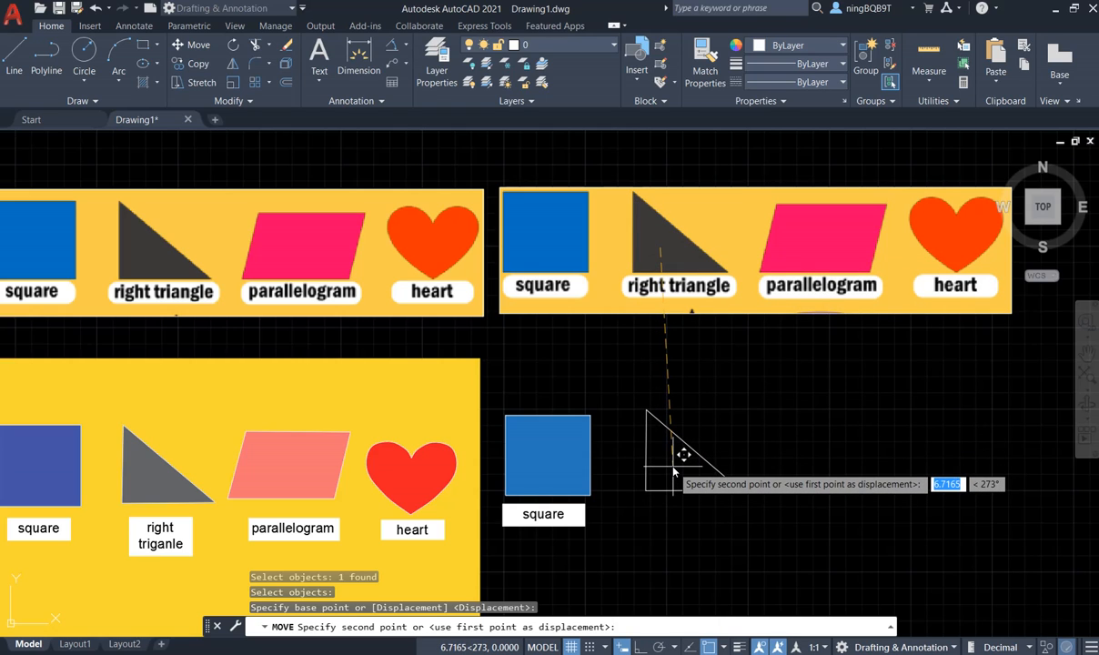
left_click(673, 470)
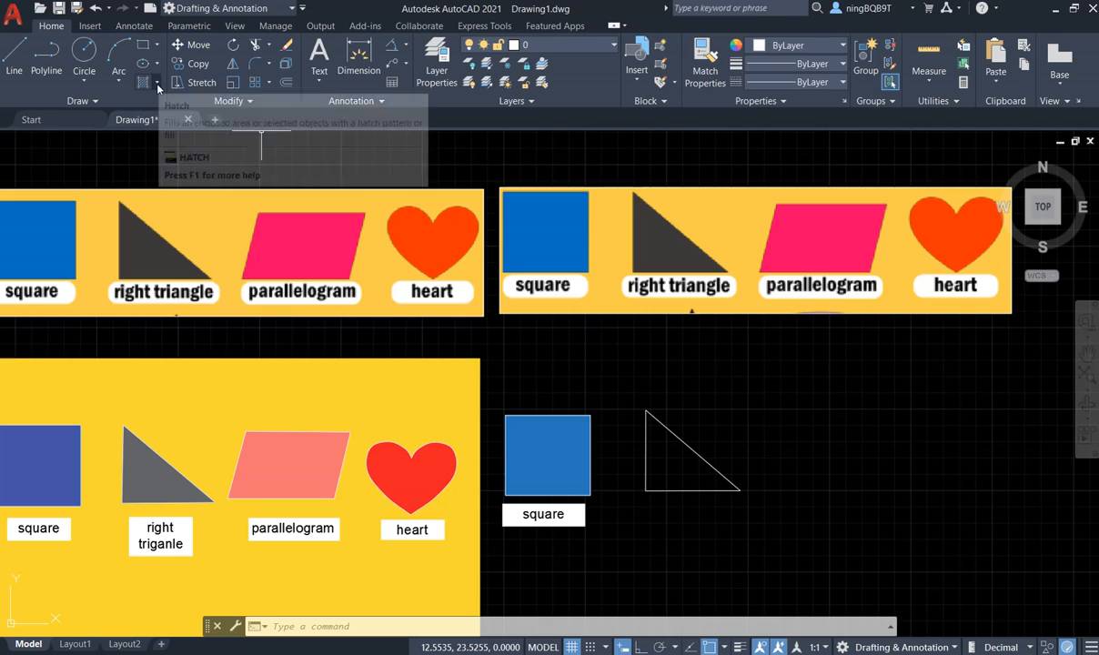
Step: Fill the right triangle outline beside the blue square with a solid hatch in black (0,0,0)
left_click(145, 84)
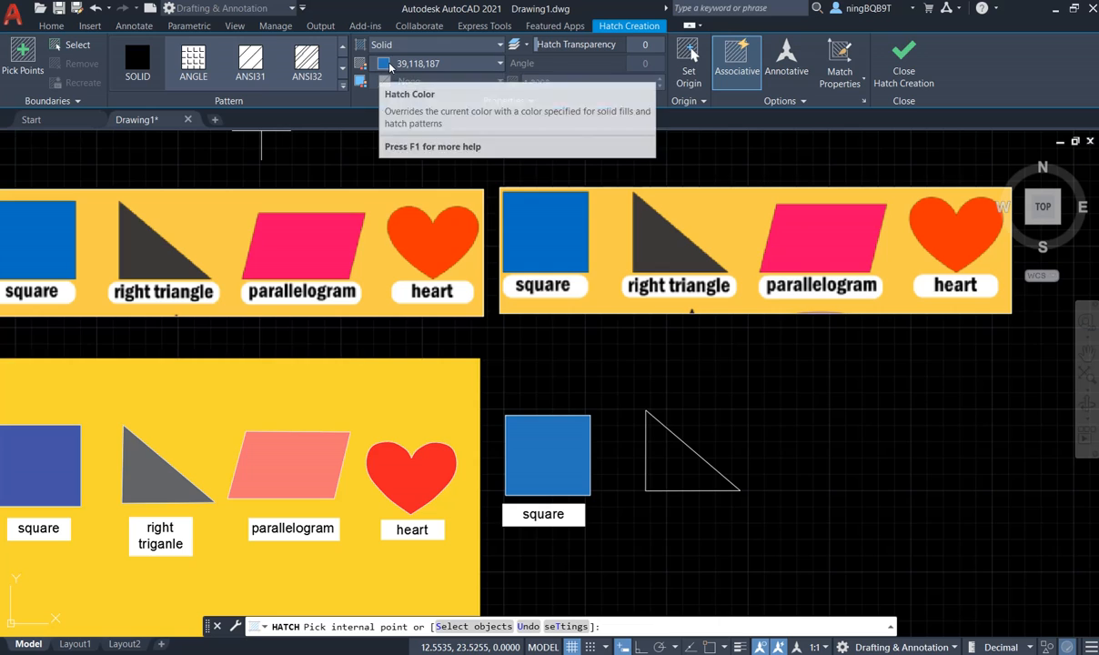
left_click(389, 67)
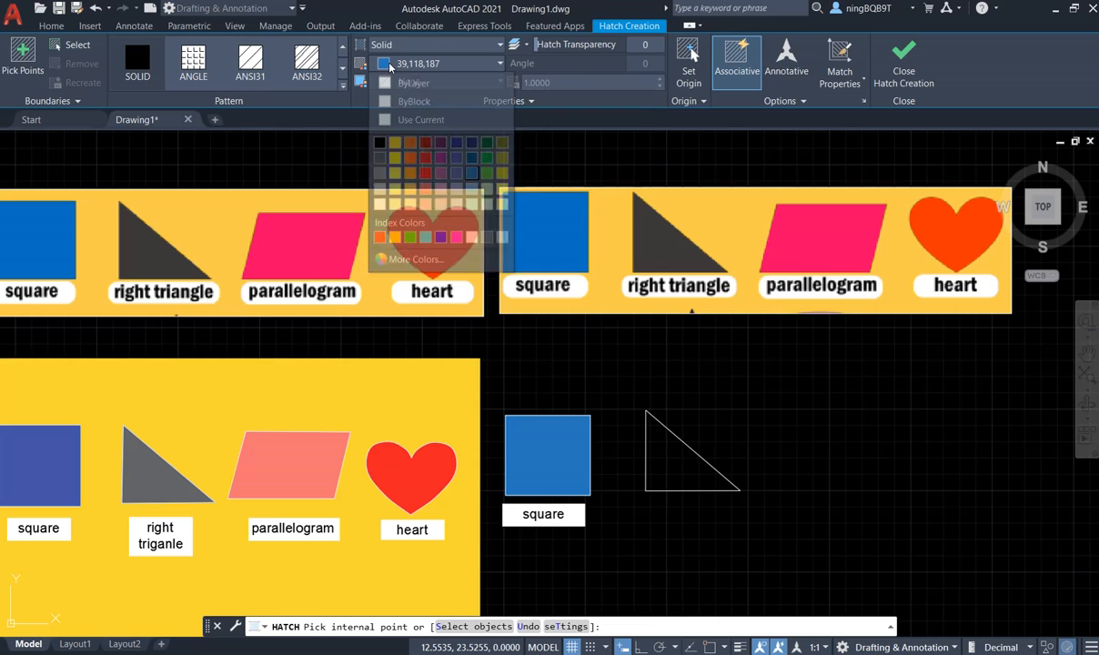
left_click(380, 143)
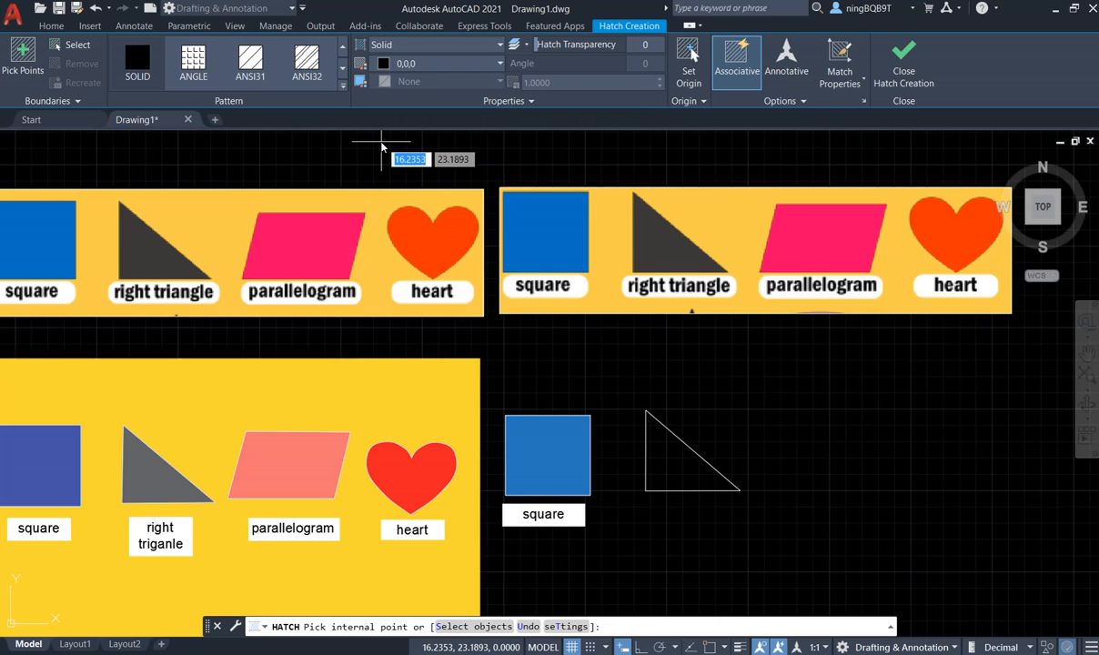
left_click(675, 470)
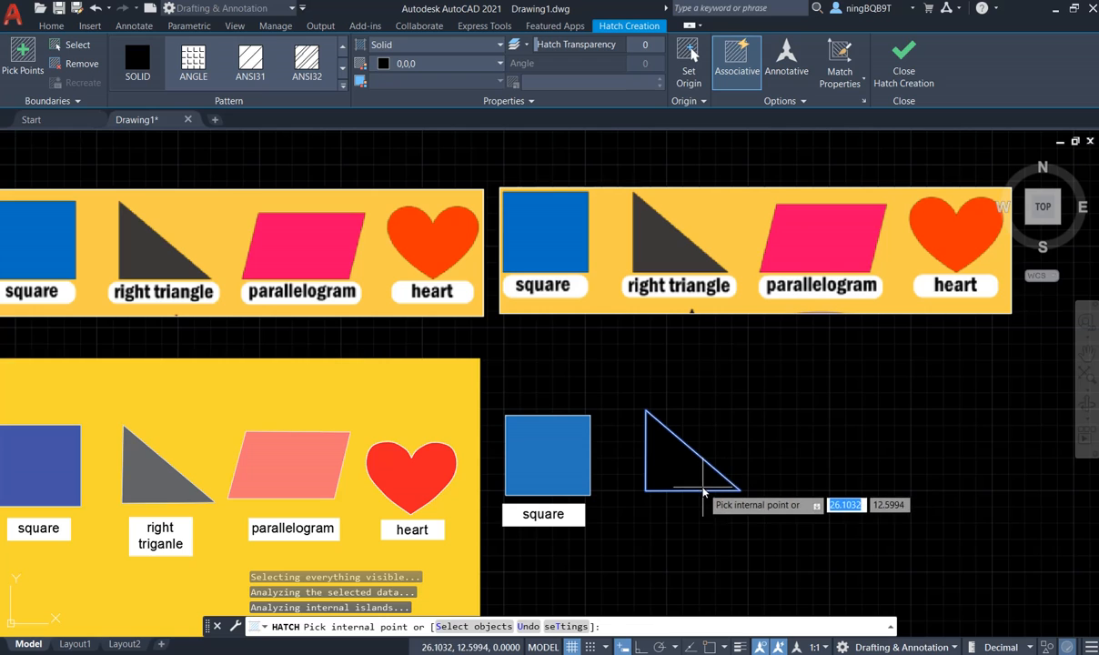
left_click(901, 57)
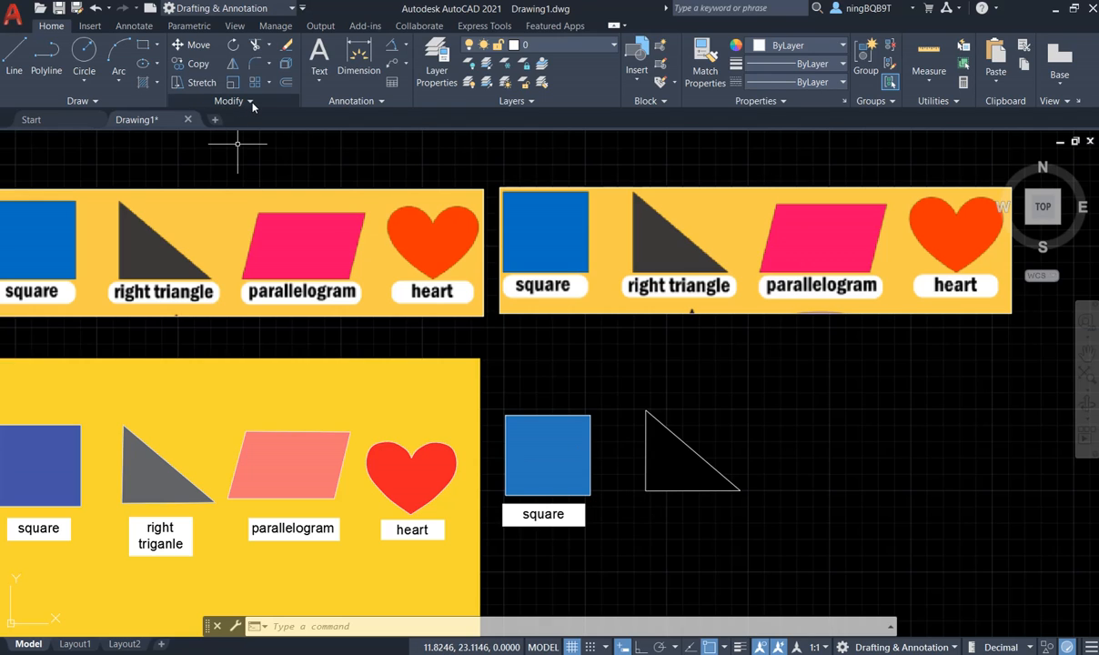
Step: Copy the "square" label to a spot directly below the right triangle, level with the original label
left_click(195, 65)
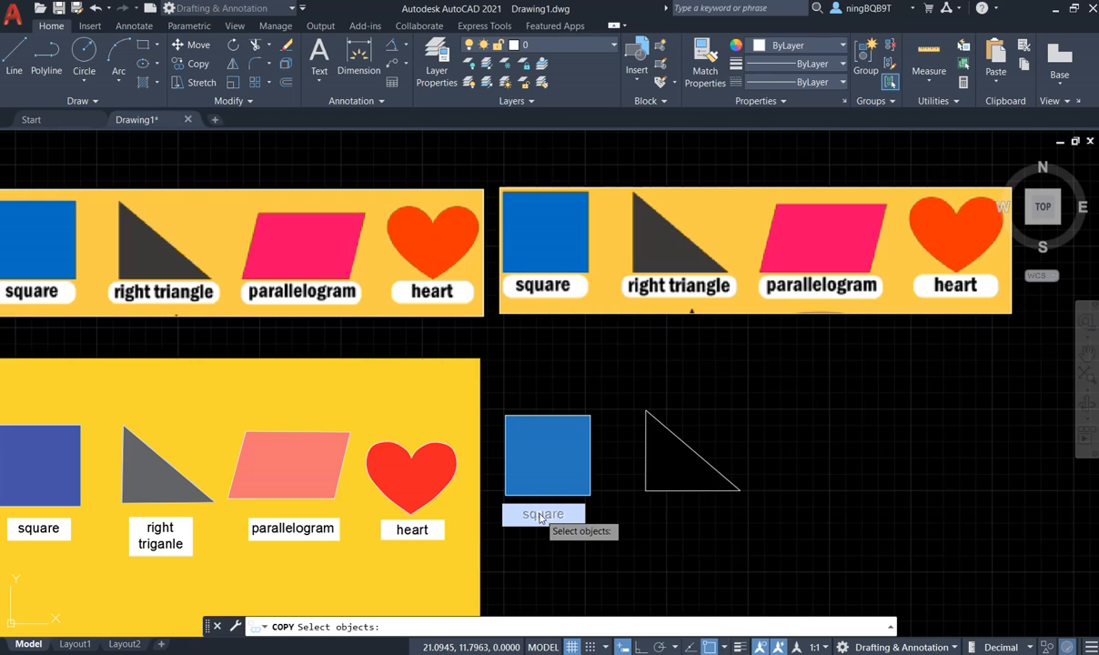
left_click(543, 515)
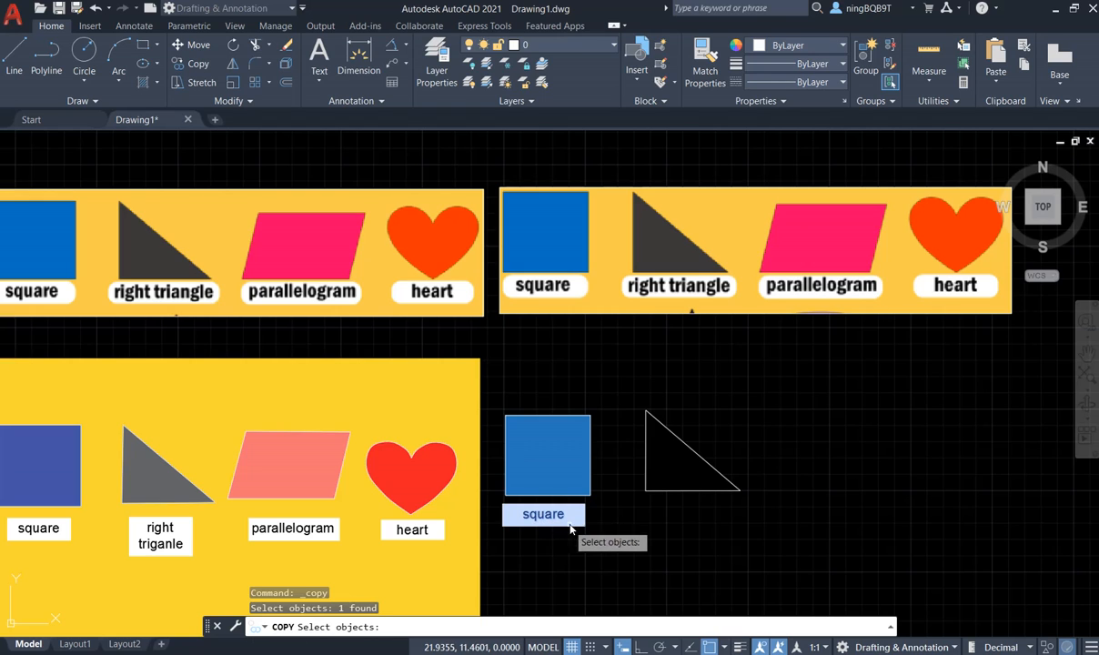
key("Return")
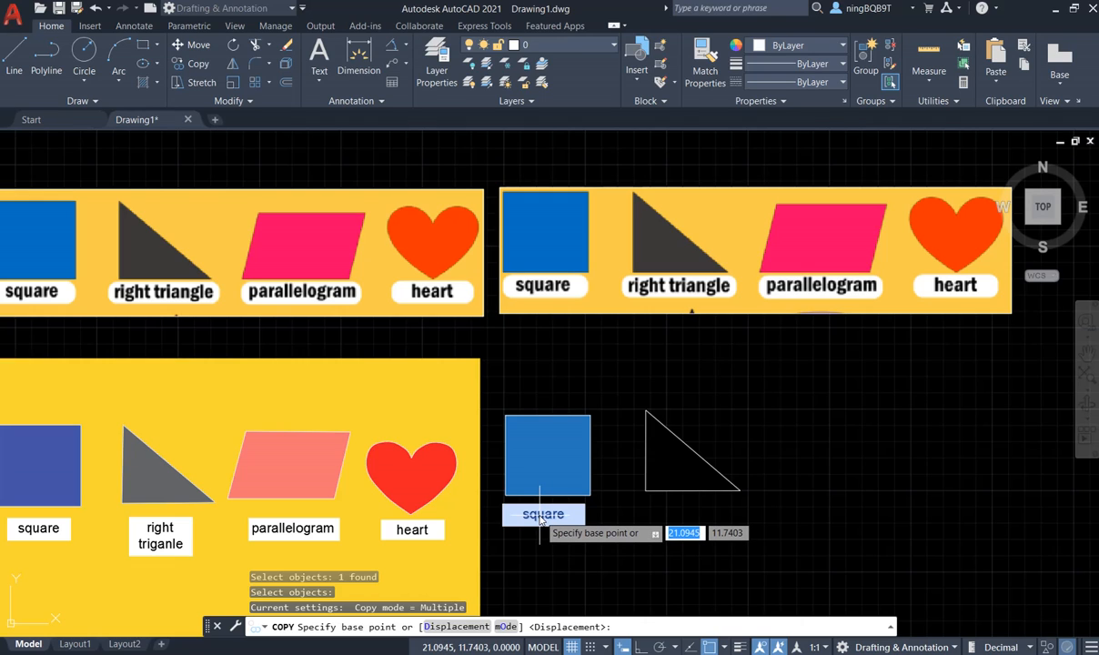
left_click(542, 516)
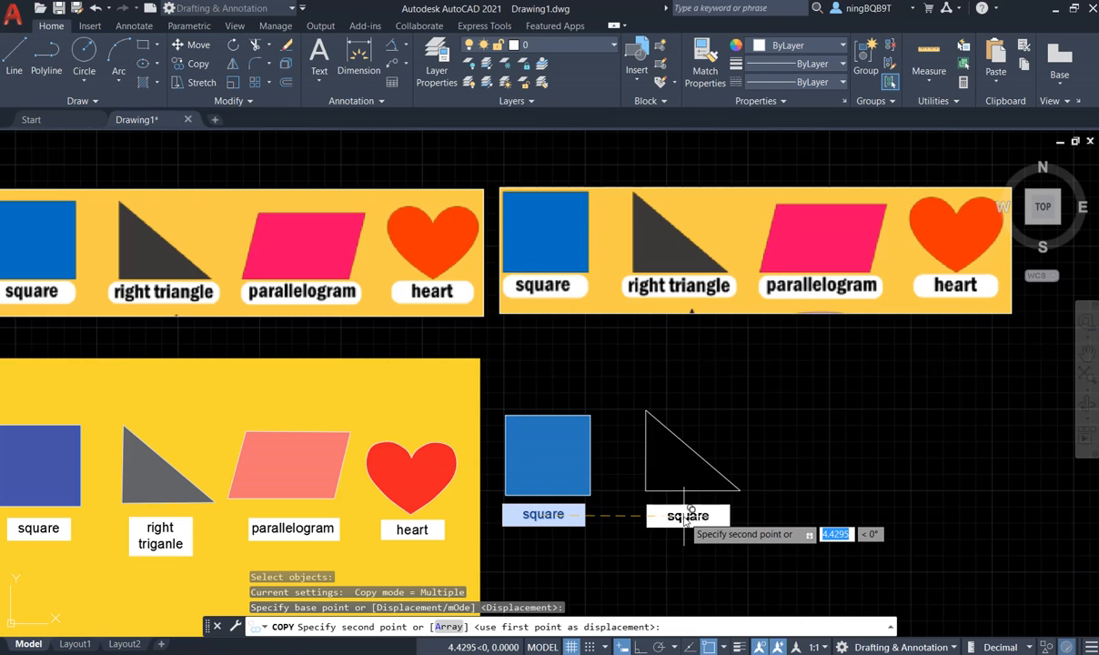
left_click(684, 517)
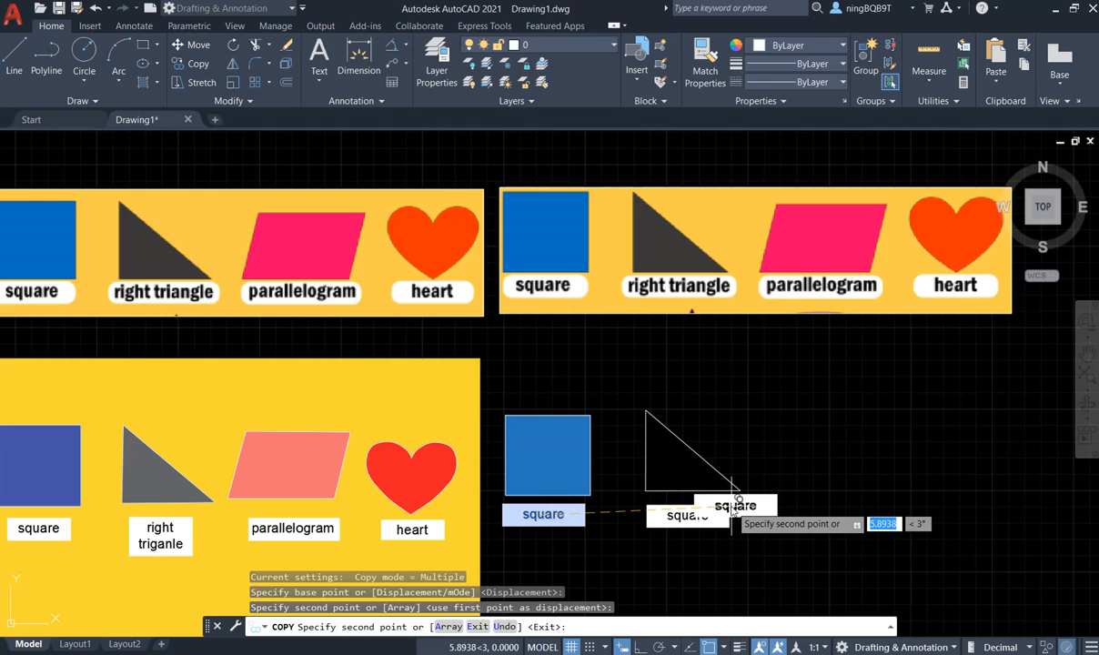
right_click(764, 429)
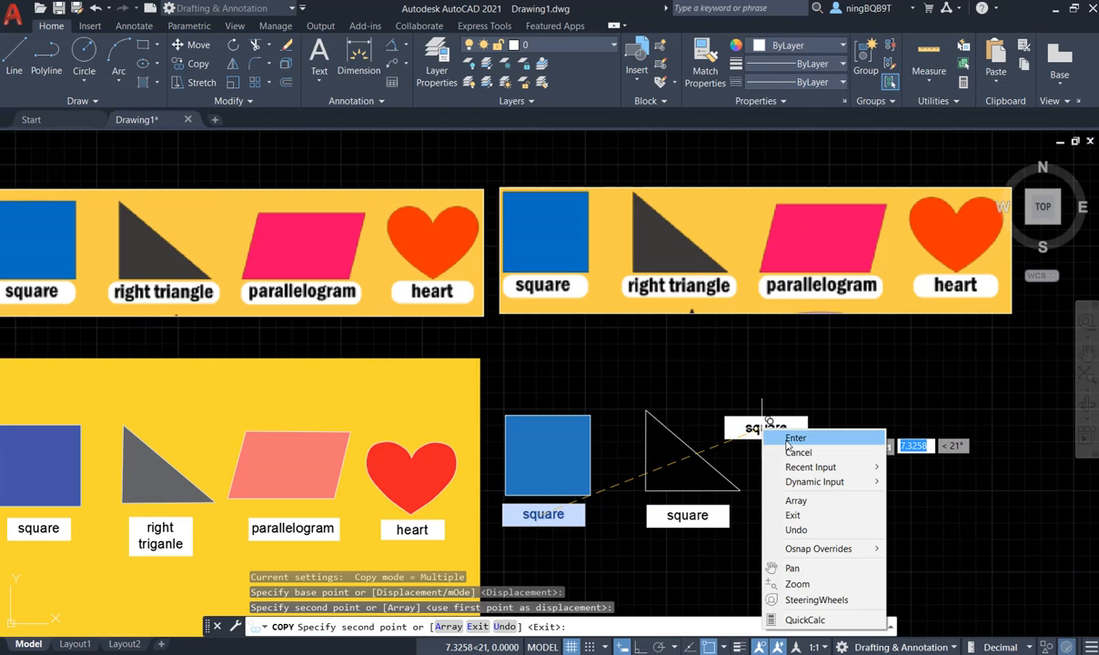
left_click(788, 439)
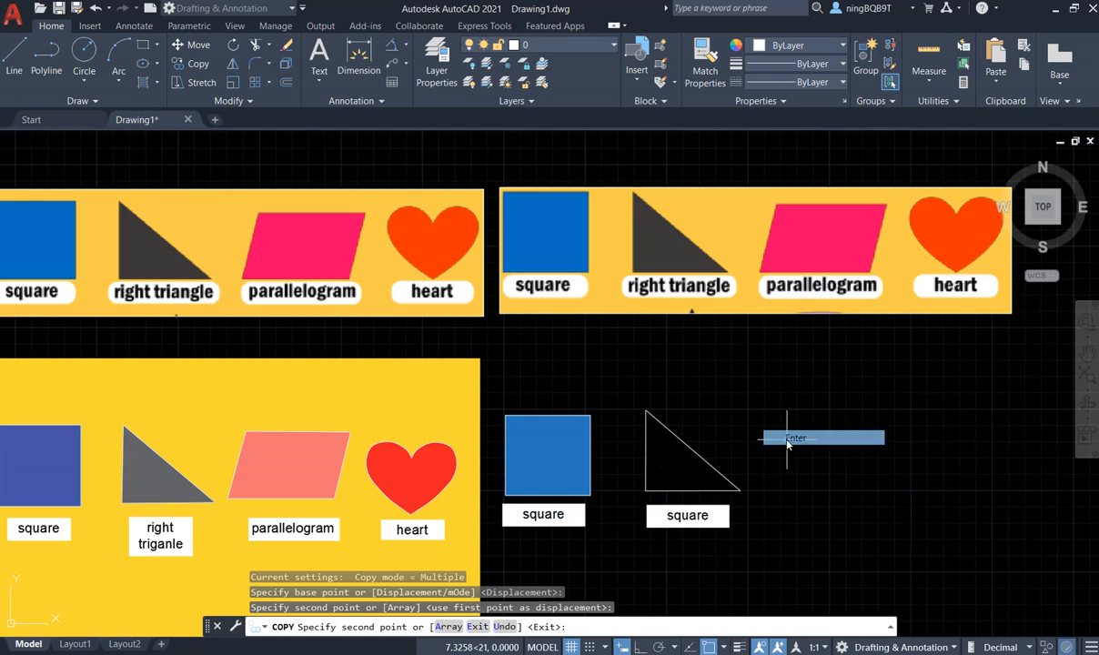
Step: Replace the text of the copied label under the triangle with "right triangle" and finish editing
double_click(684, 523)
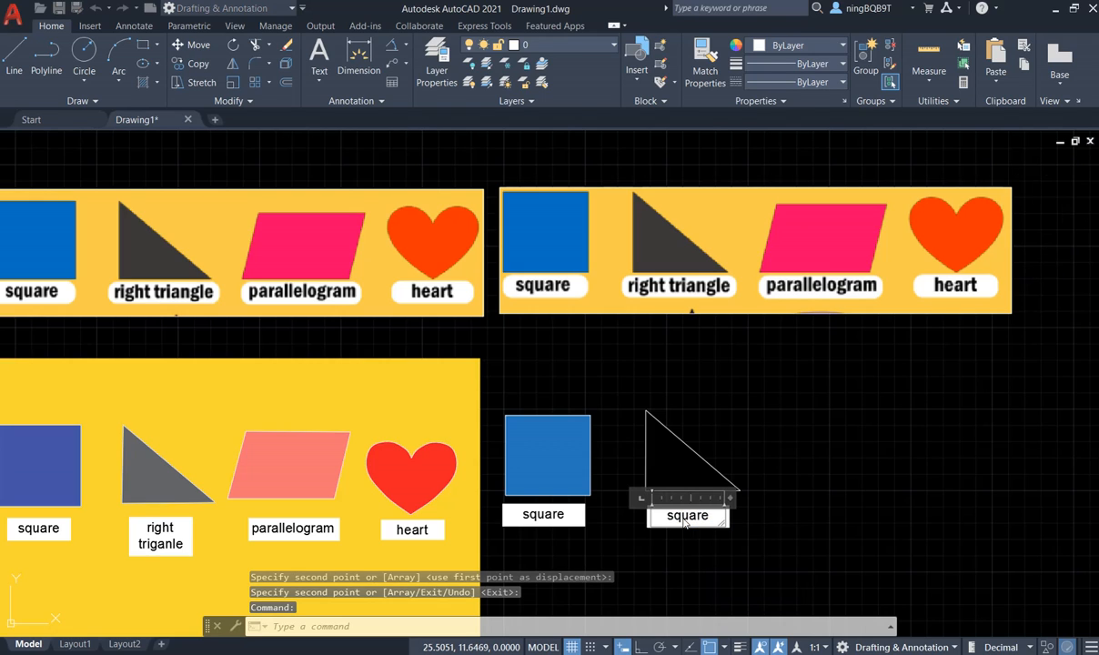
double_click(683, 518)
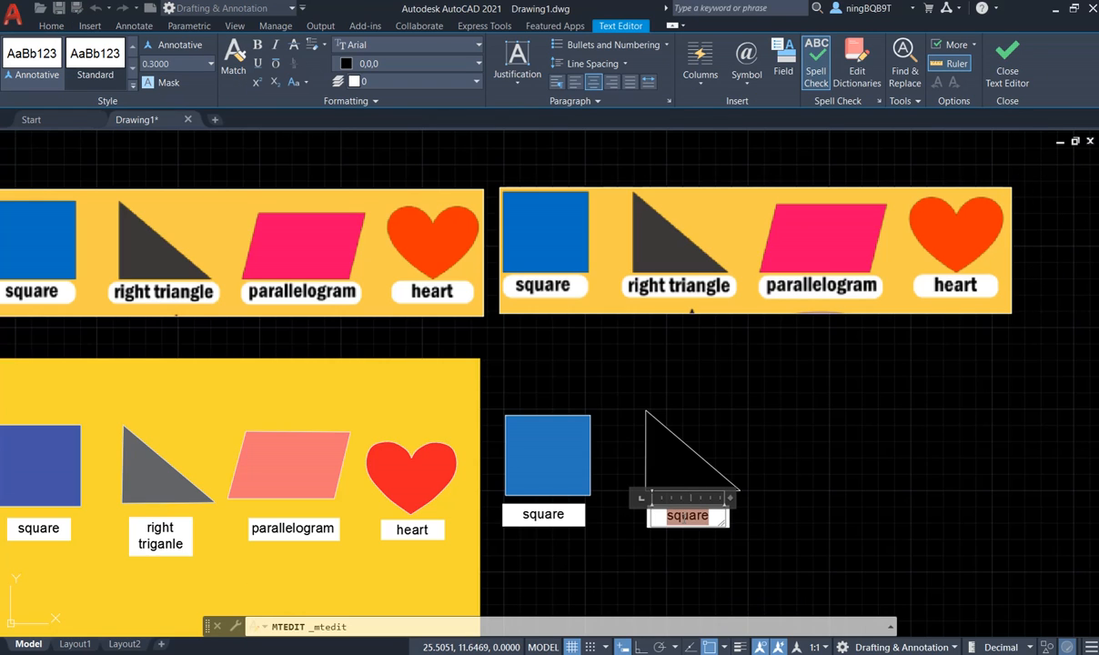
type("right triag")
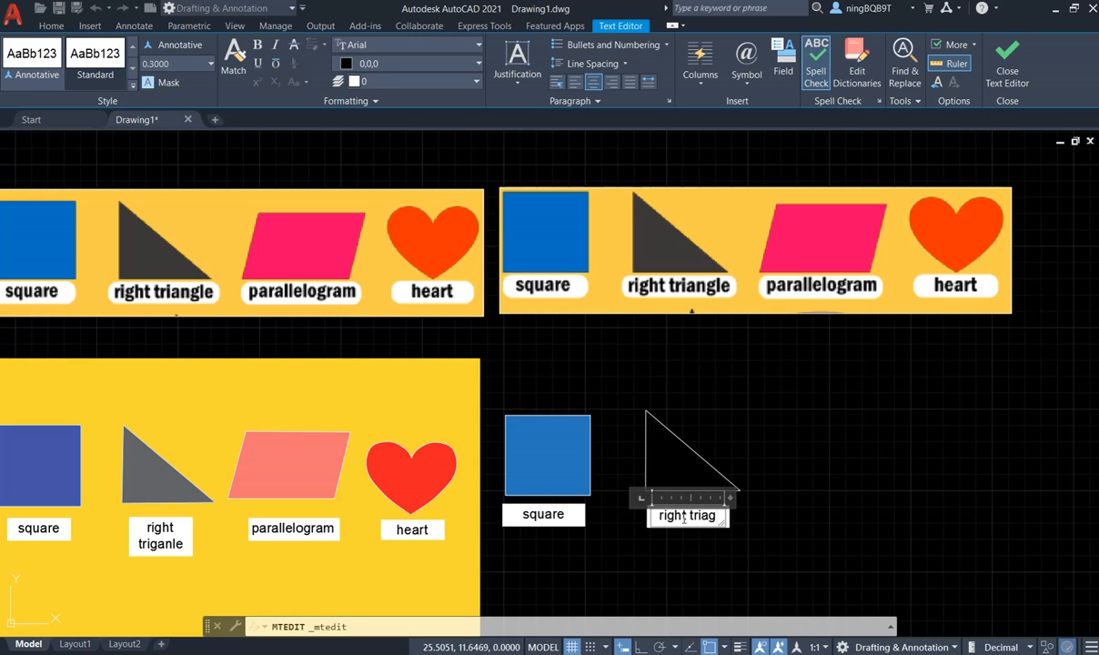
key("BackSpace")
key("BackSpace")
type("ngle")
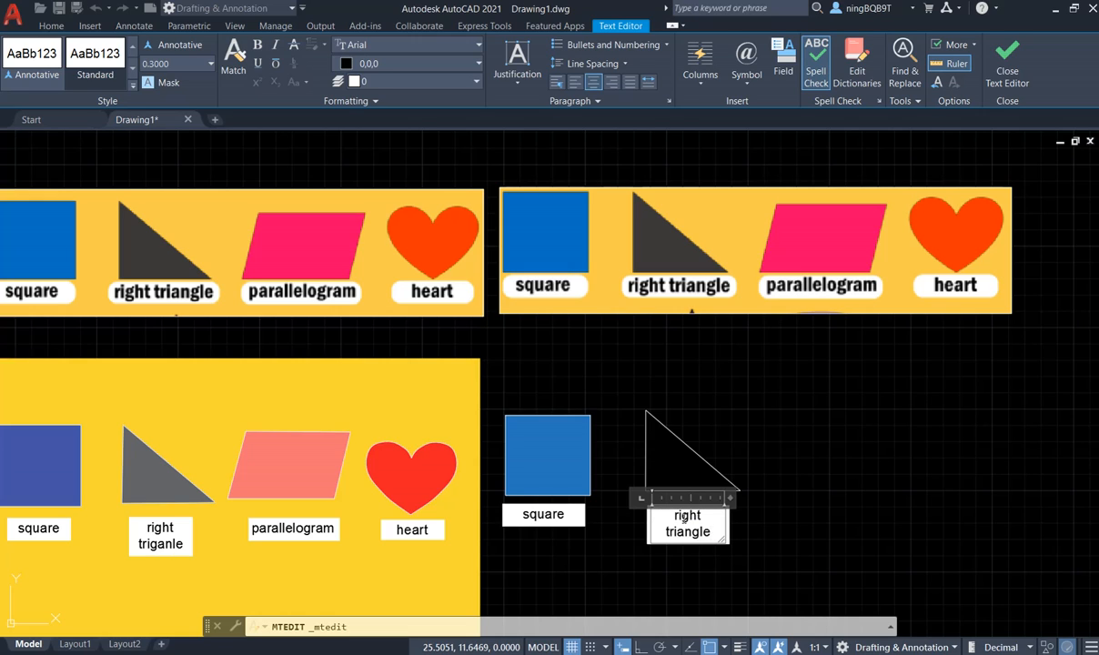
left_click(775, 465)
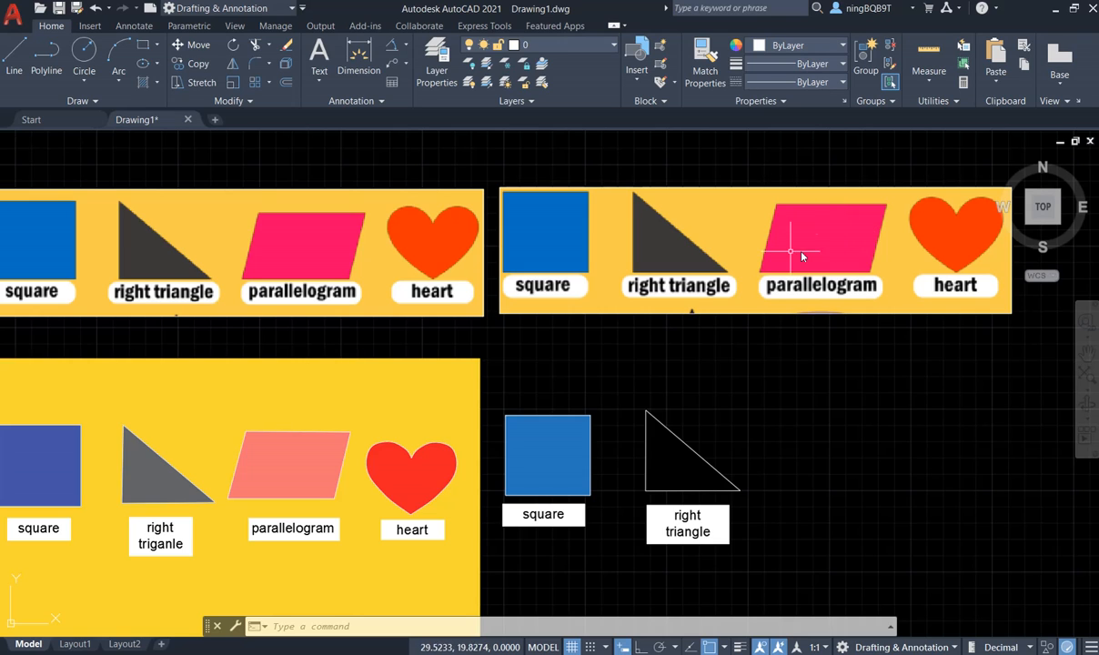
Step: Draw a rectangle about 3.9 by 2.09 around the pink parallelogram in the pasted picture, from its lower-left to its upper-right corner
scroll(825, 242, "up", 2)
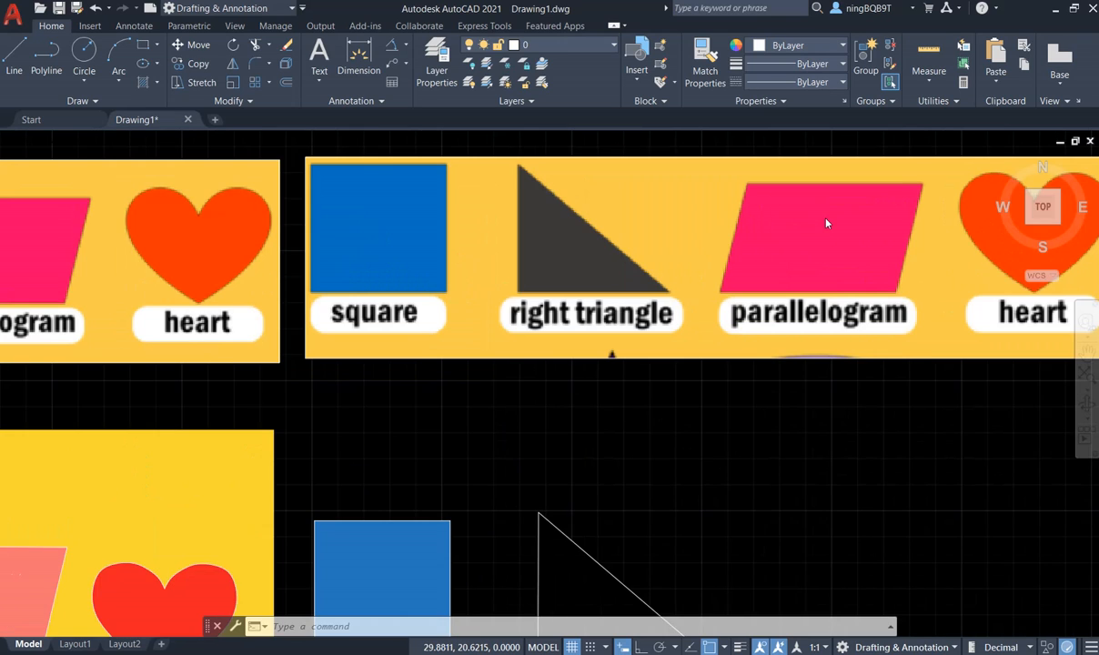
scroll(826, 223, "up", 2)
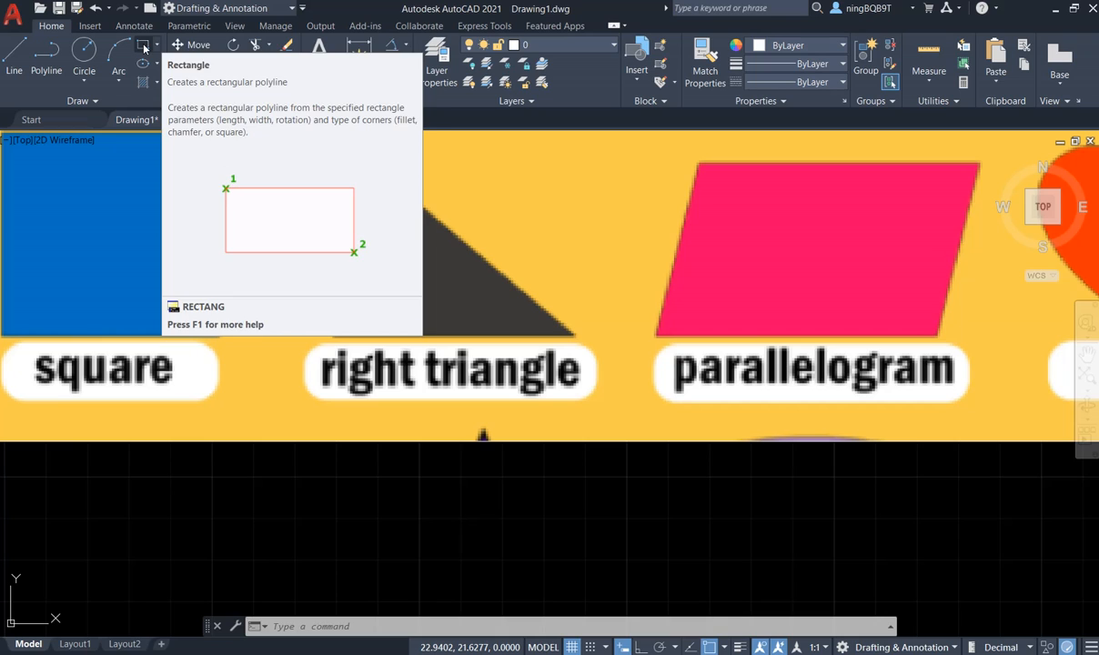
left_click(143, 48)
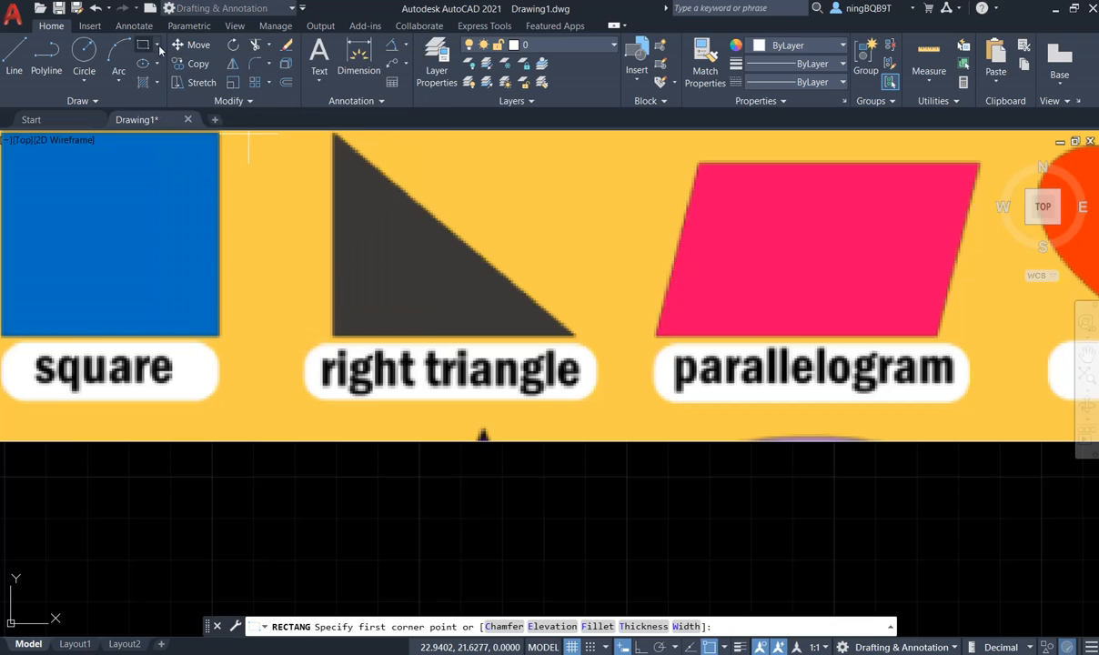
left_click(657, 339)
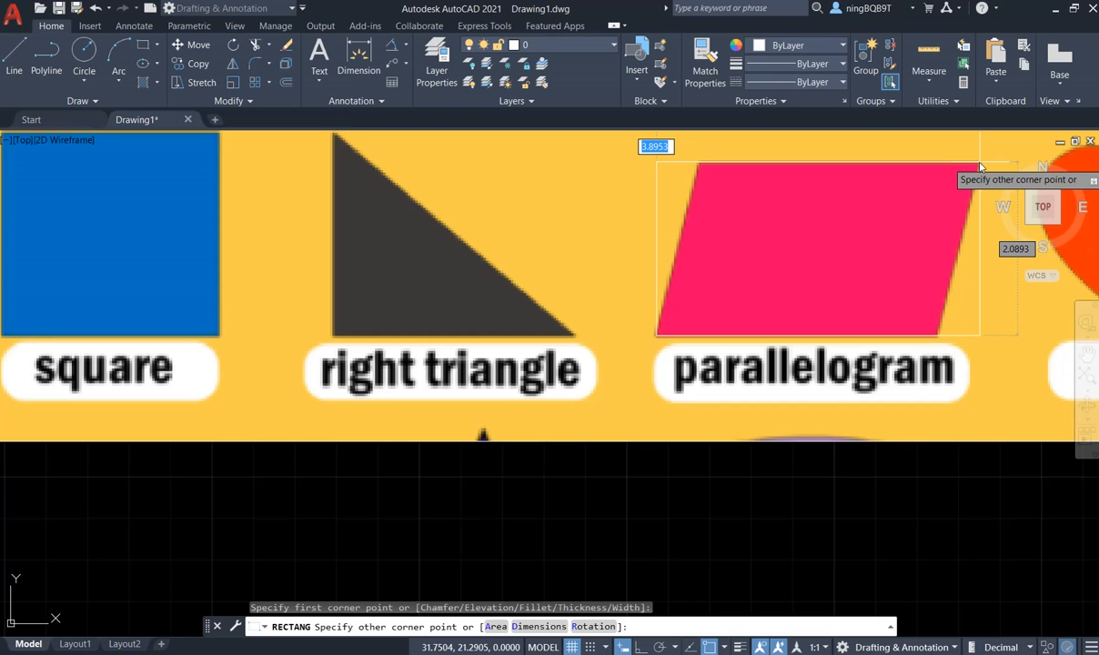
left_click(980, 166)
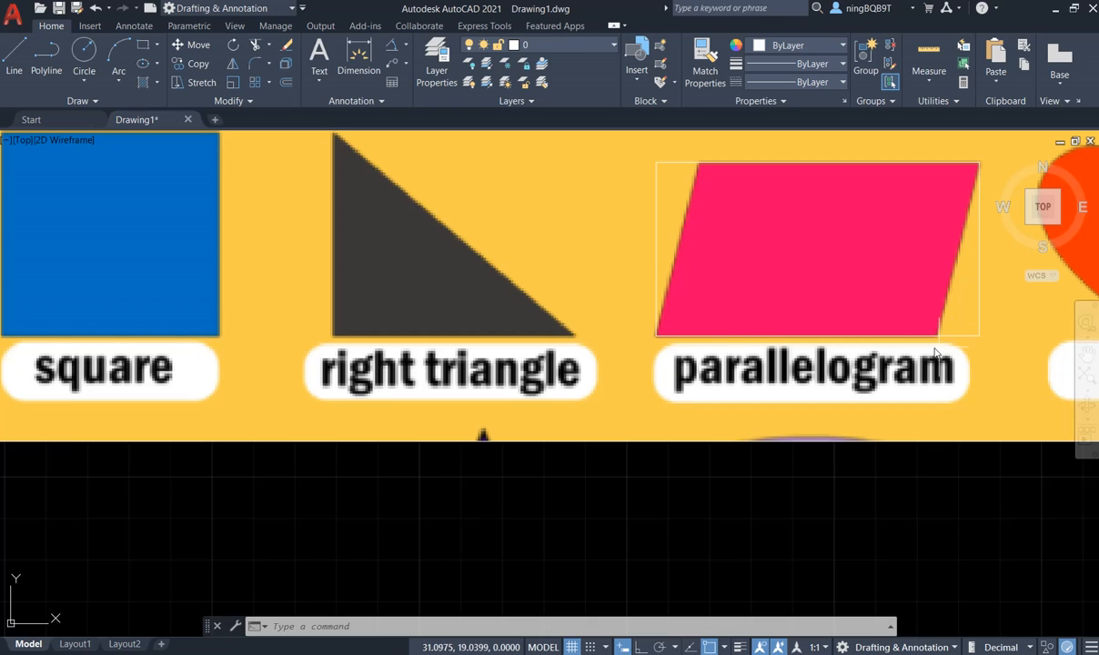
Step: Stretch the rectangle's upper-left vertex inward along the top edge so that edge is 3.4 long
left_click(980, 330)
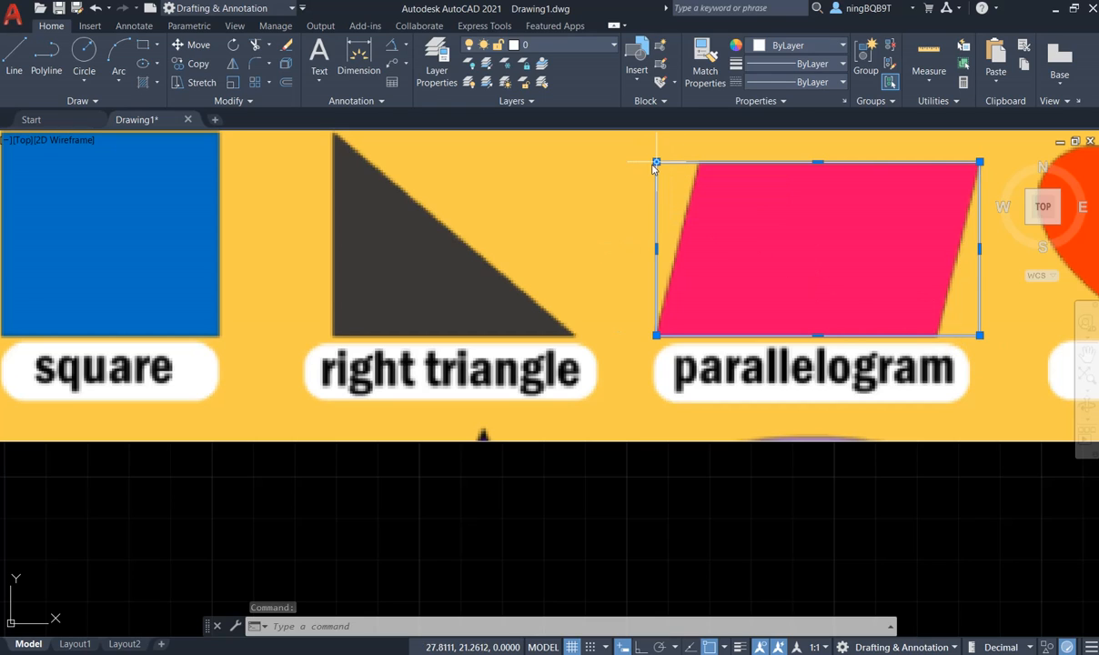
mouse_move(659, 164)
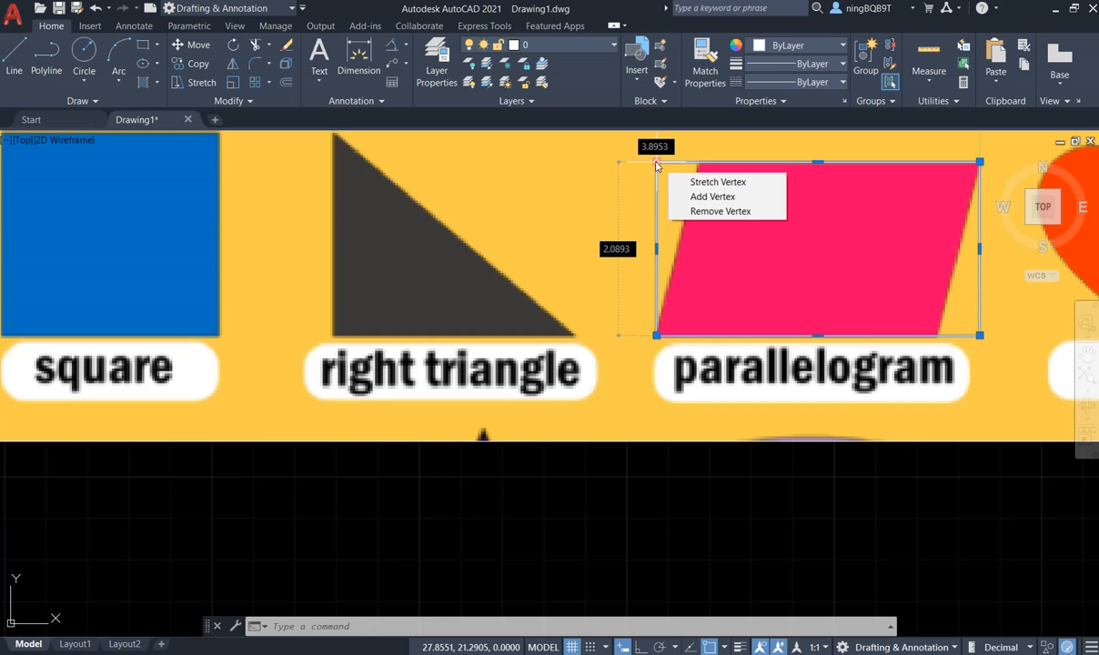
left_click(657, 165)
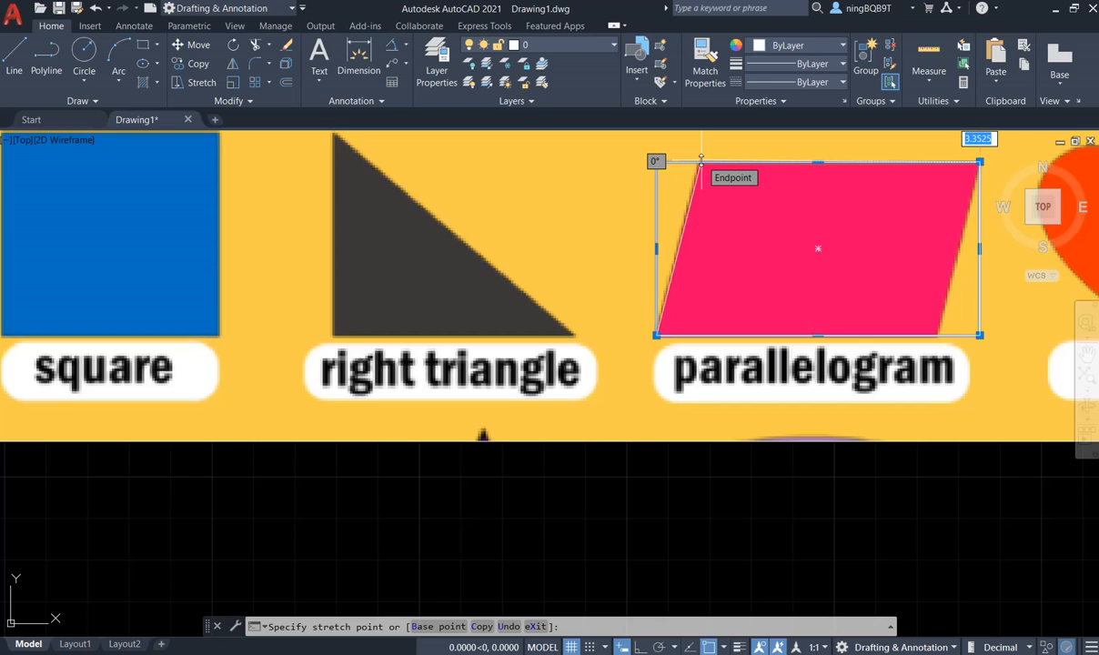
type("3.4")
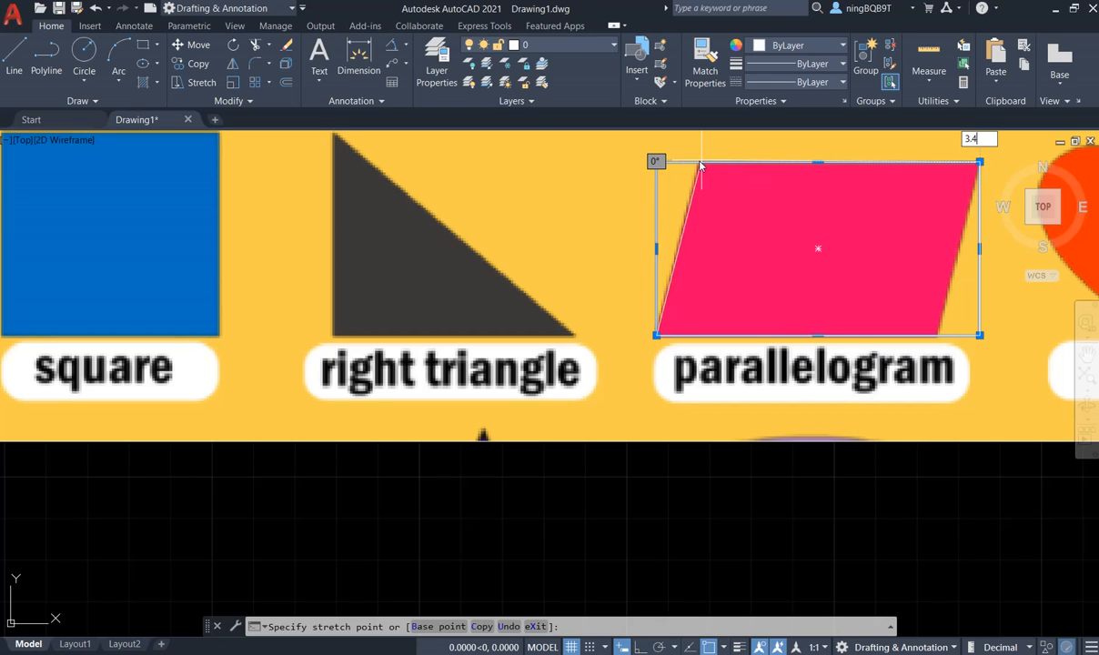
key("Return")
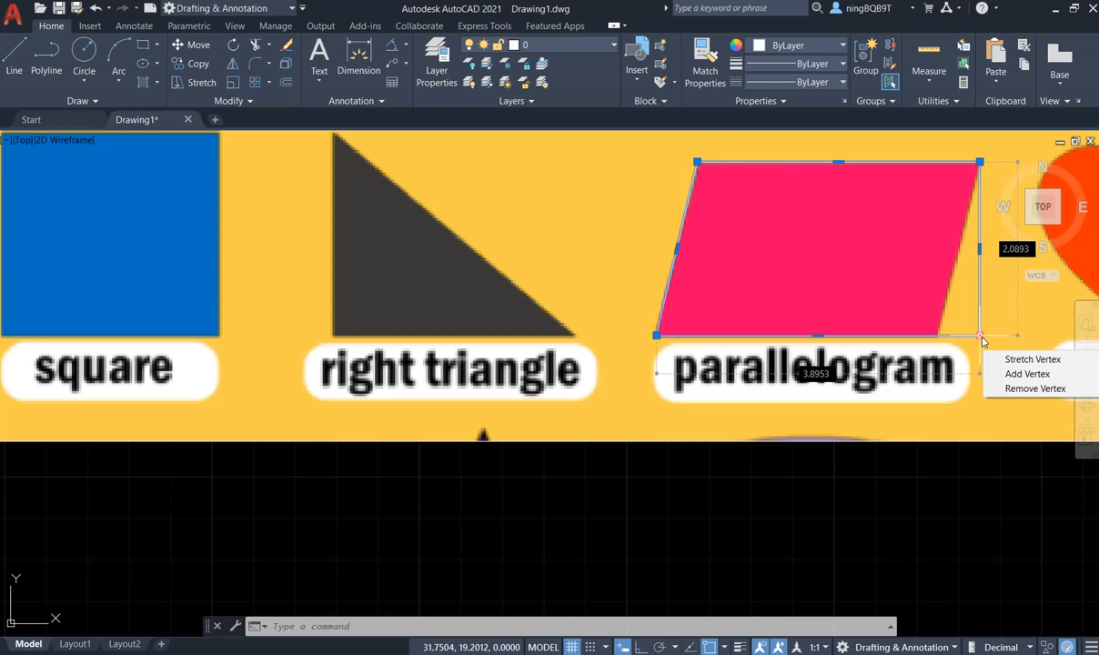
Step: Stretch the outline's lower-right vertex inward along the bottom edge so that edge is 3.4 long
mouse_move(981, 338)
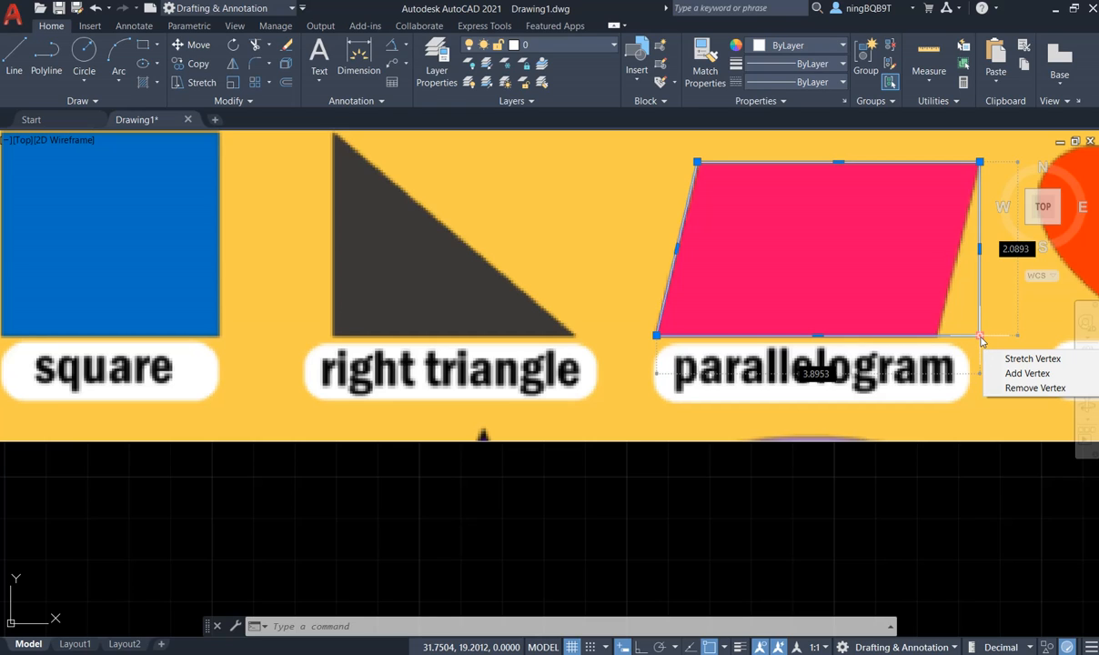
left_click(981, 339)
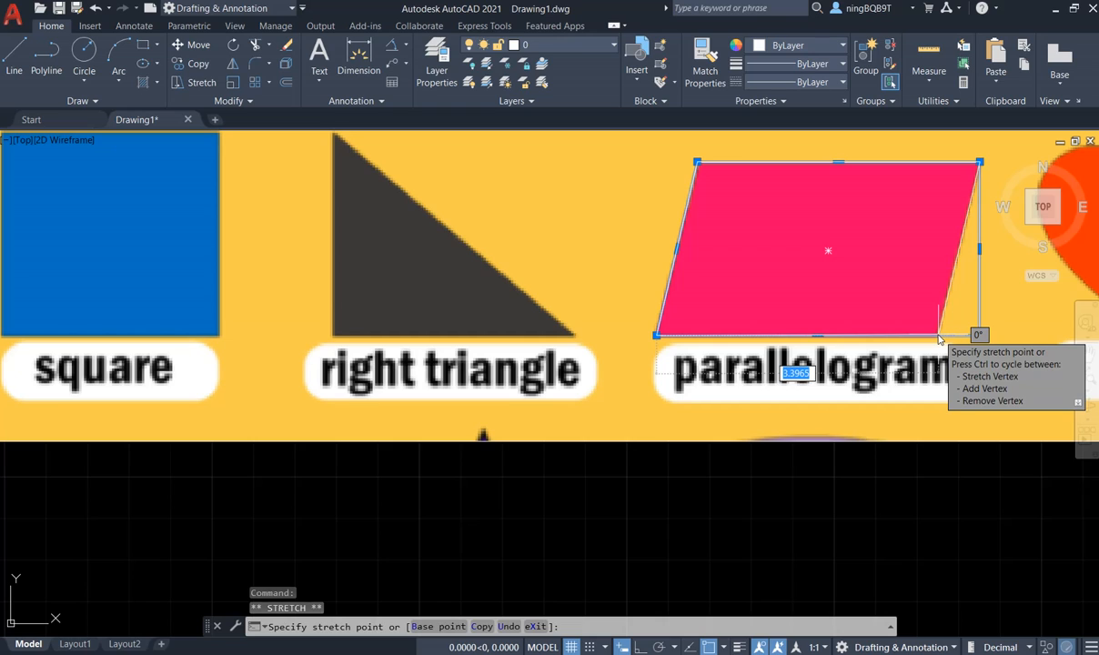
type("3")
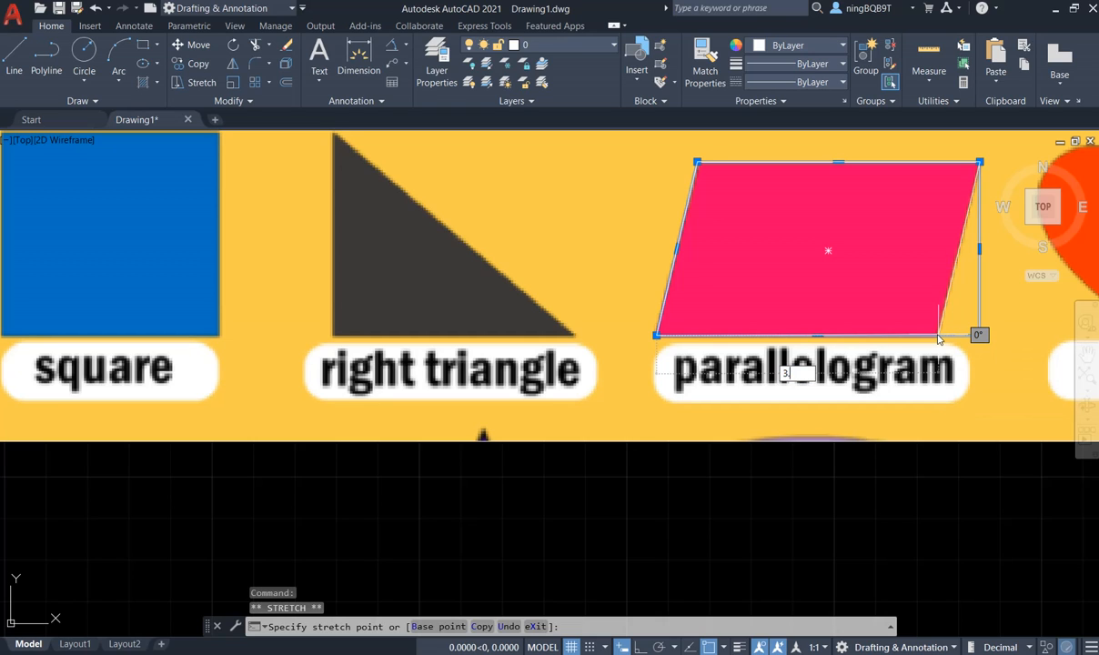
type(".4")
key("Return")
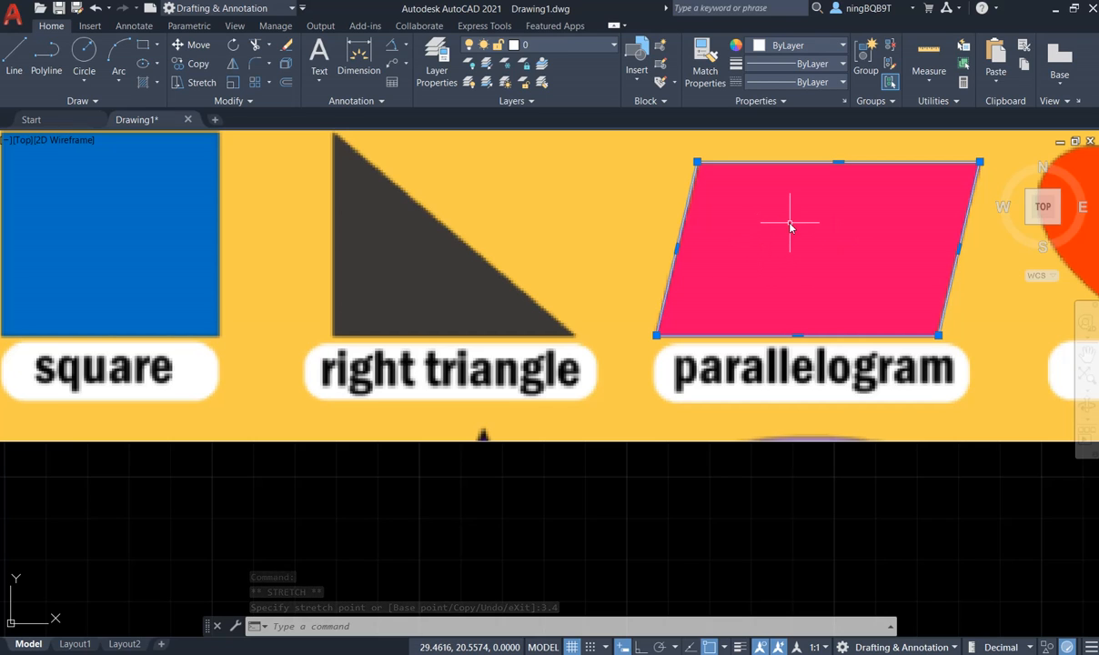
Step: Move the parallelogram outline straight down from the pasted picture to the empty space beside the right triangle outline
scroll(789, 228, "down", 4)
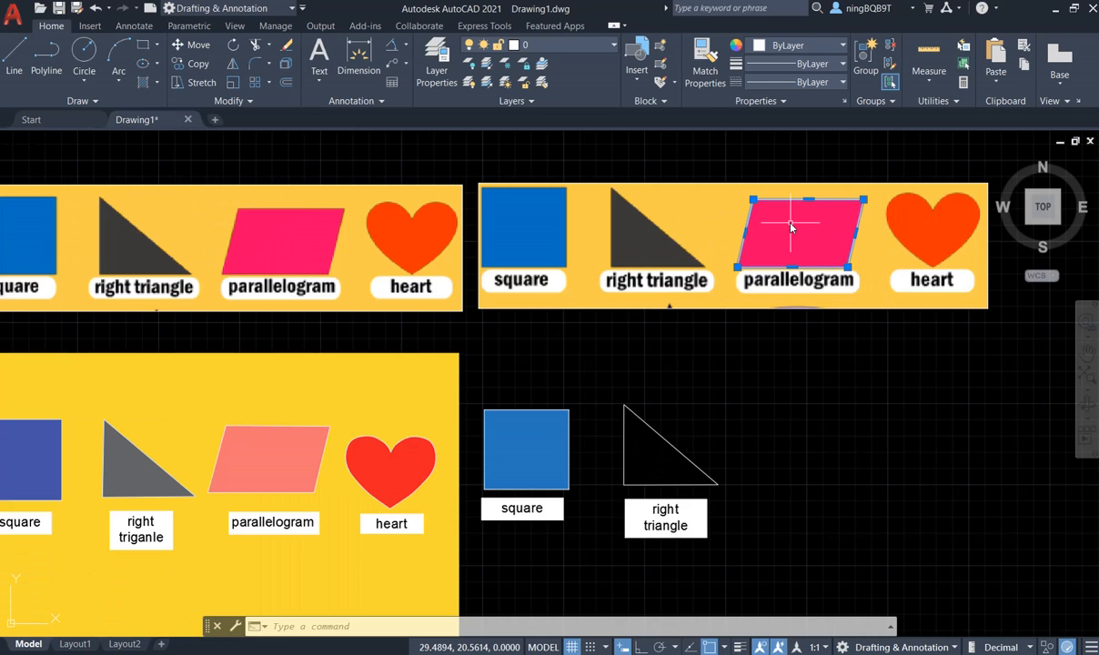
left_click(801, 372)
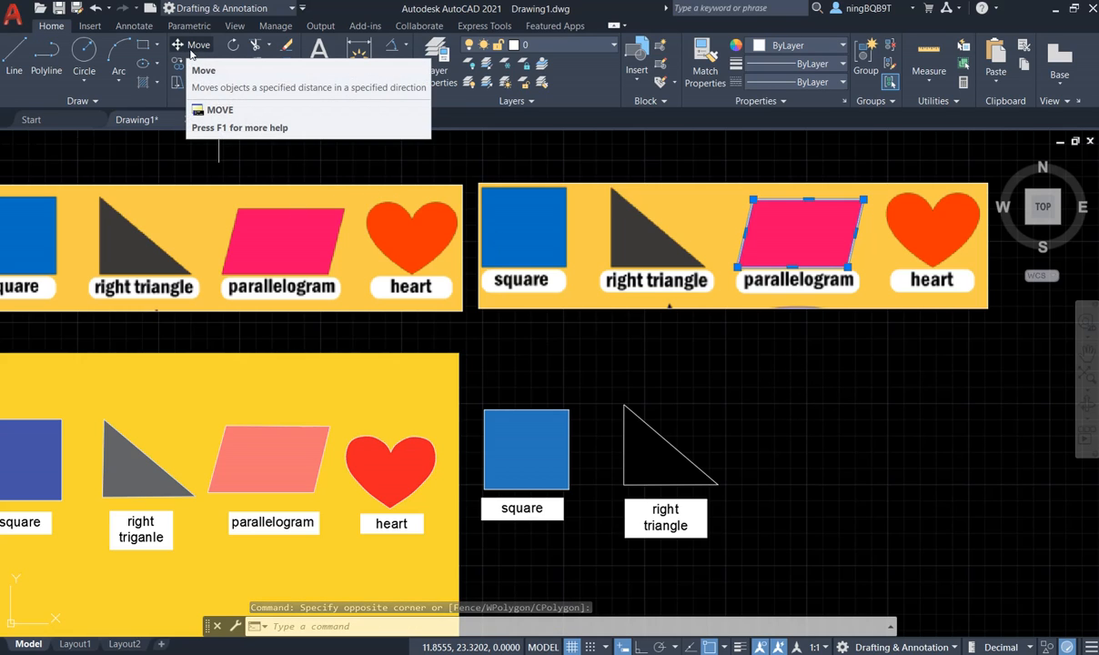
left_click(191, 45)
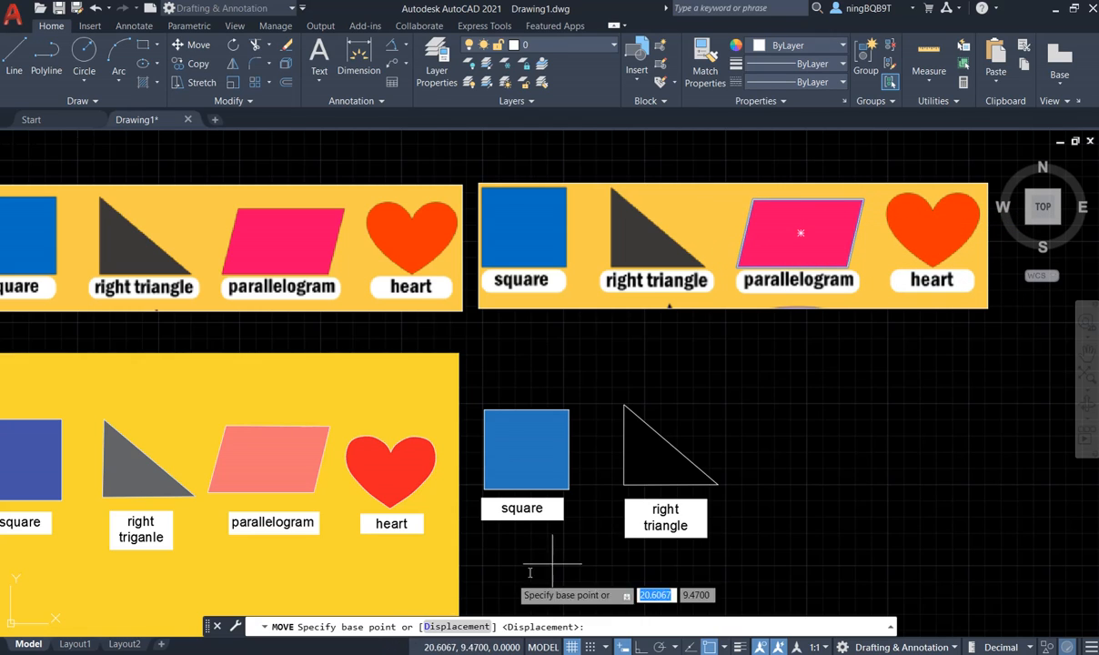
left_click(800, 233)
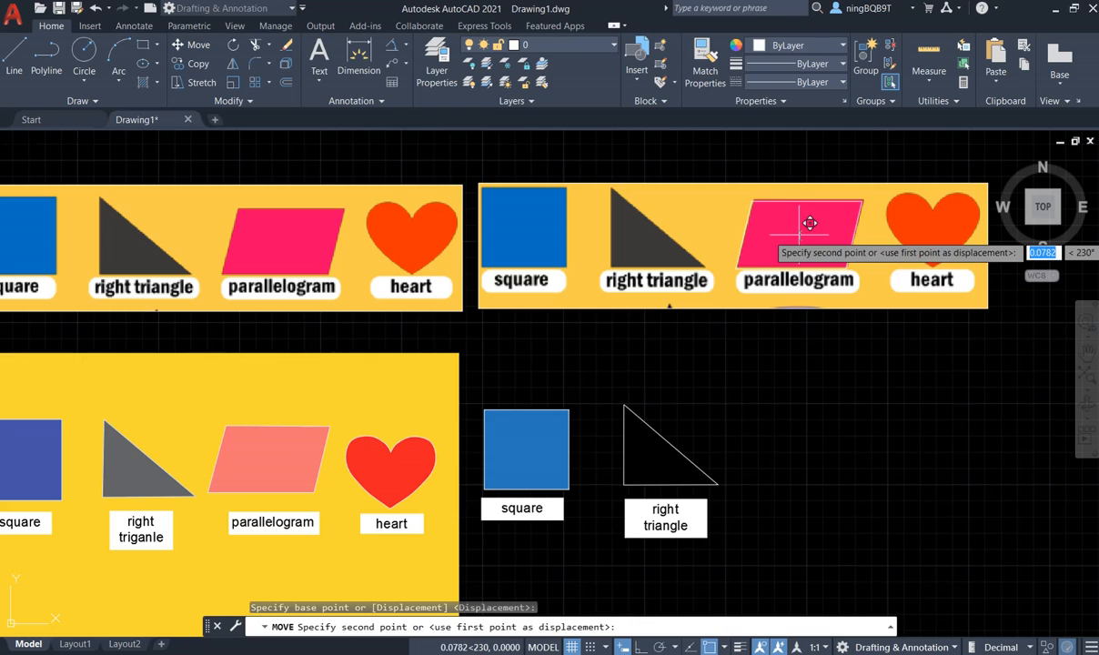
left_click(802, 448)
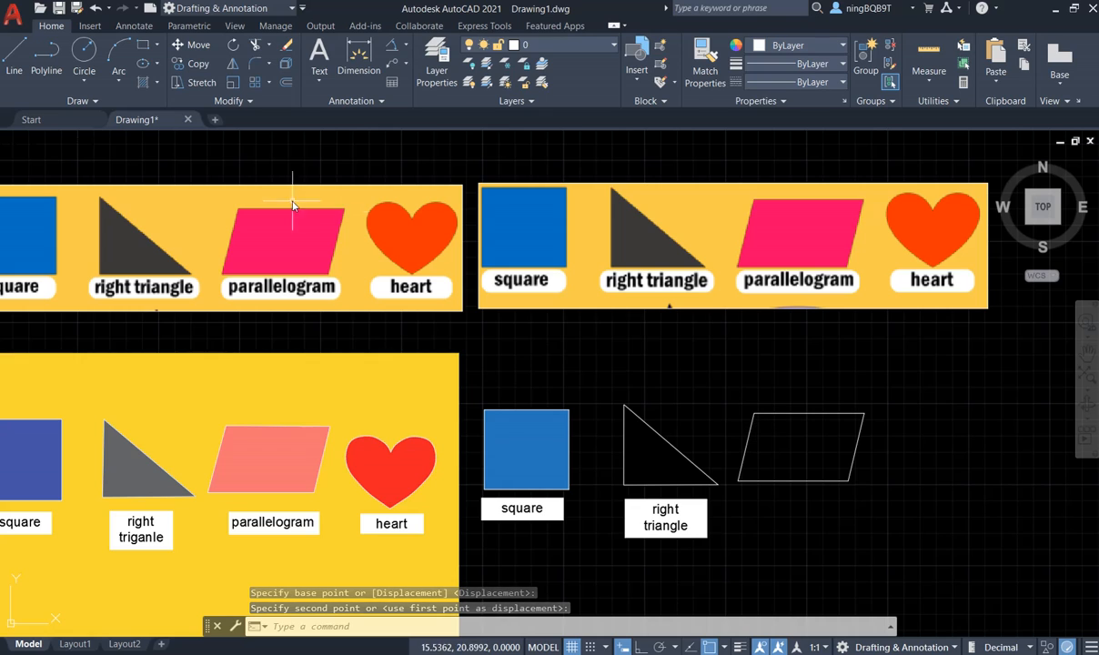
Step: Fill the moved parallelogram with a solid hatch in the salmon colour 242,113,114 and finish the hatch
left_click(147, 83)
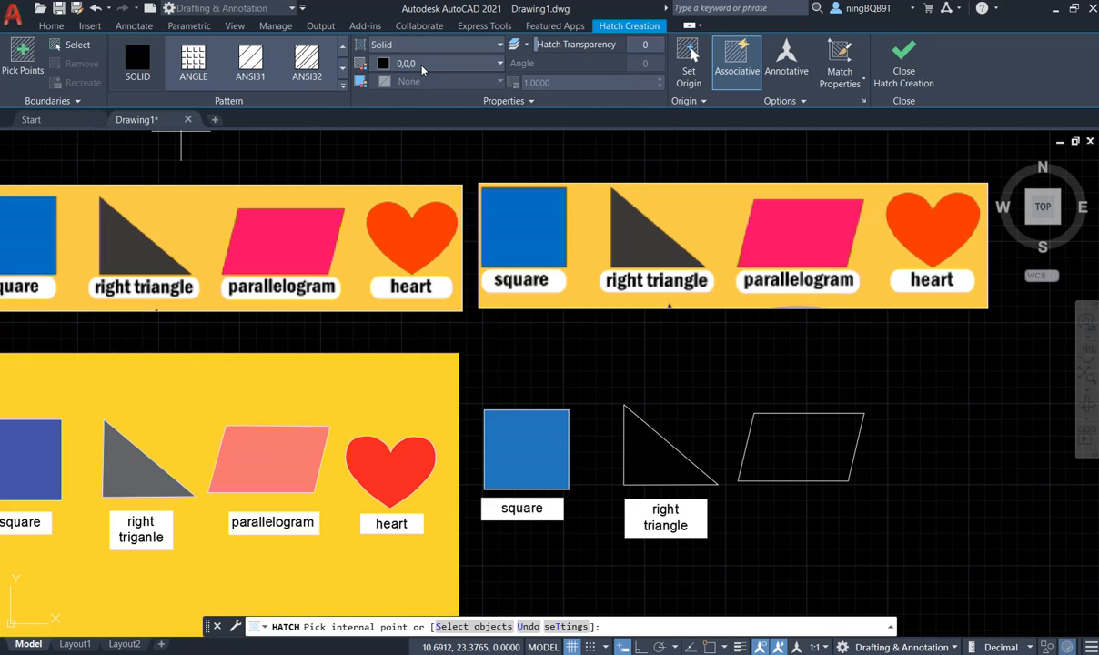
left_click(422, 65)
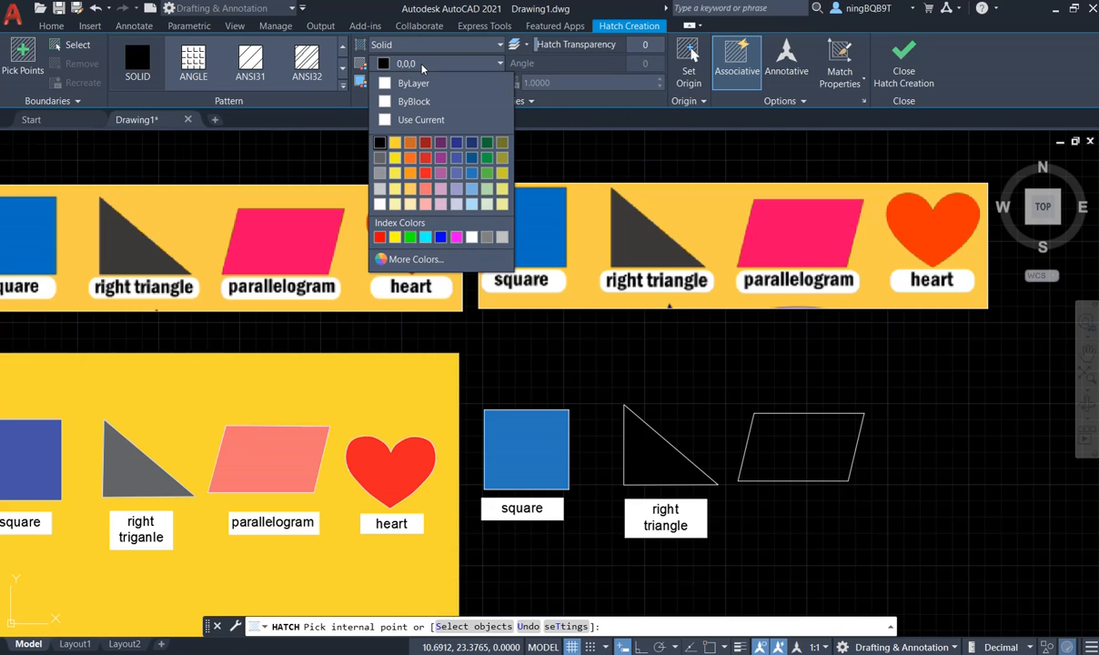
left_click(424, 190)
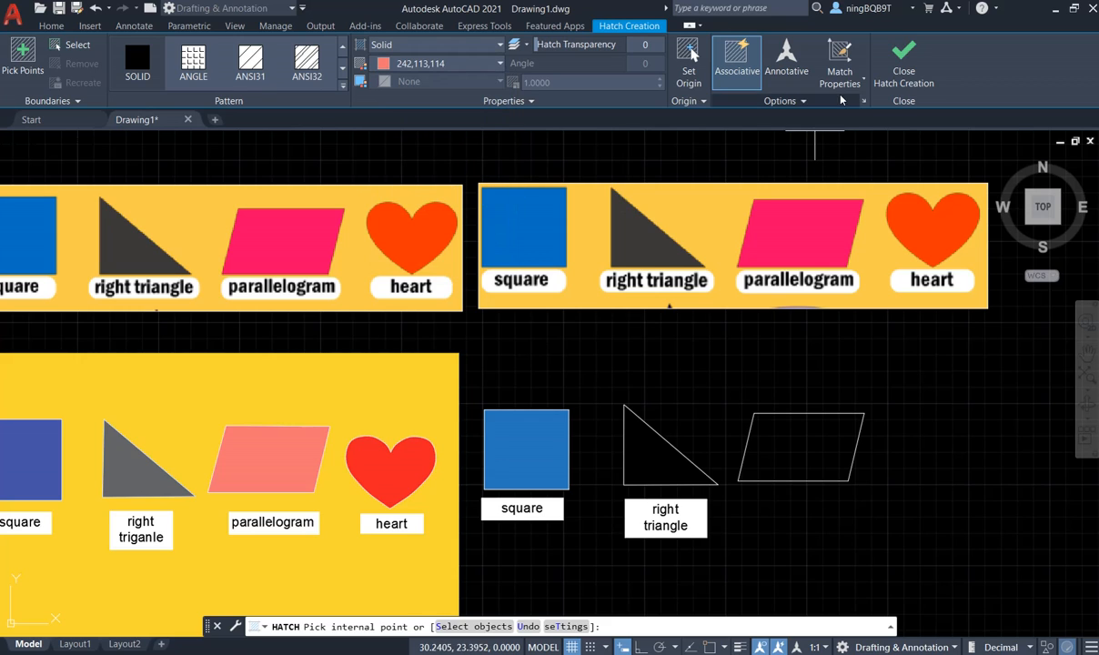
left_click(799, 455)
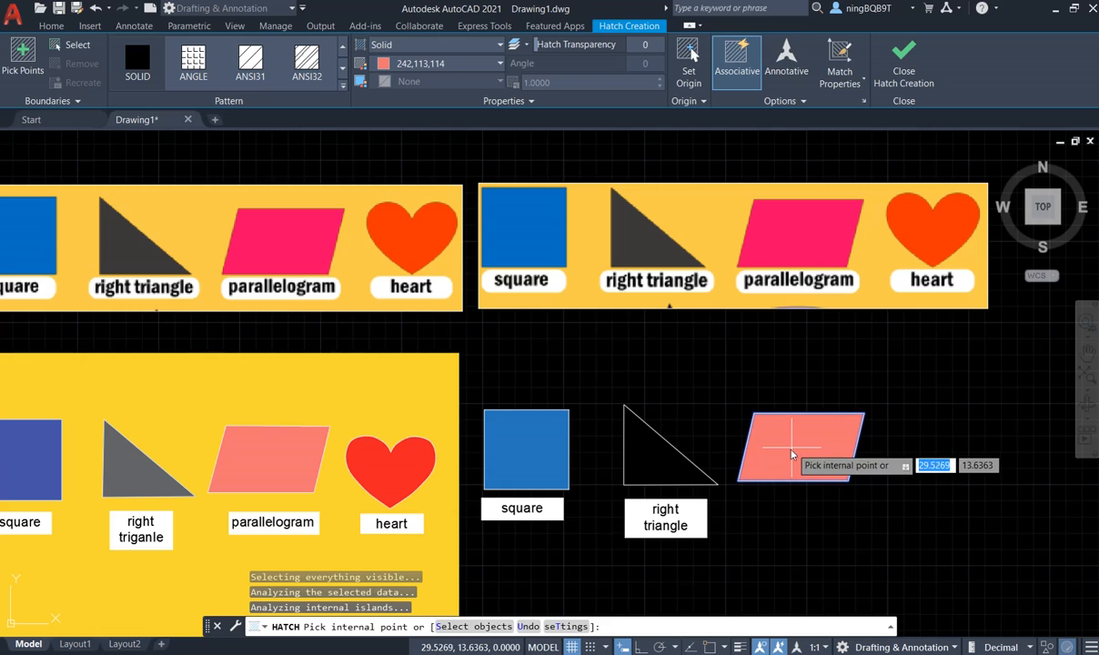
left_click(905, 61)
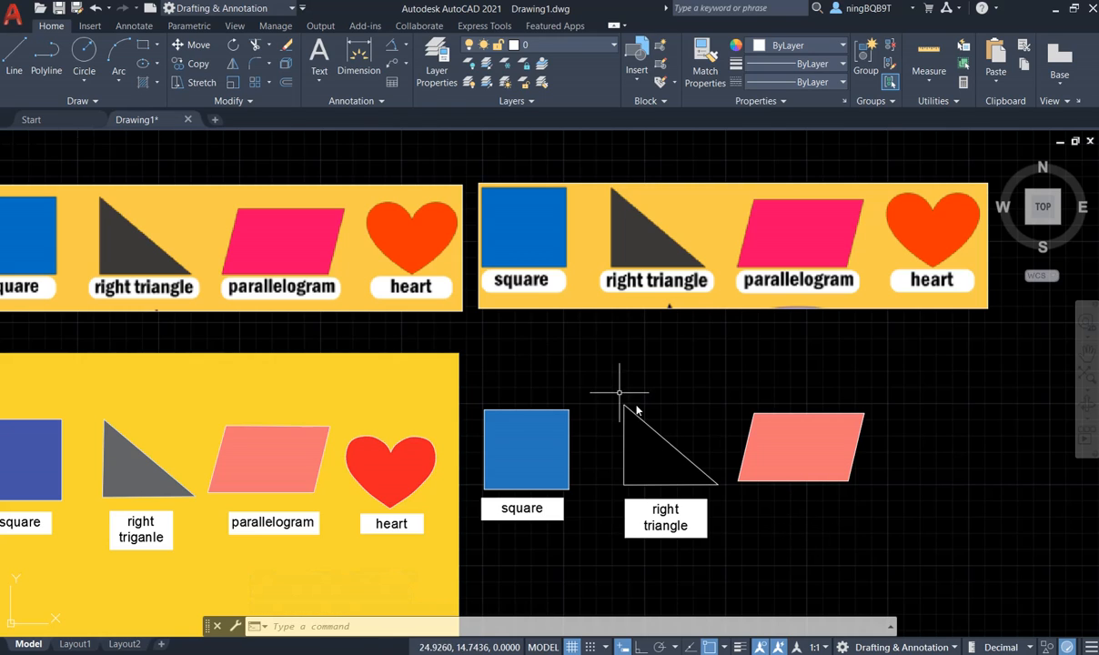
Step: Copy the "right triangle" label about 4 units across to beneath the parallelogram and end the copying
left_click(194, 68)
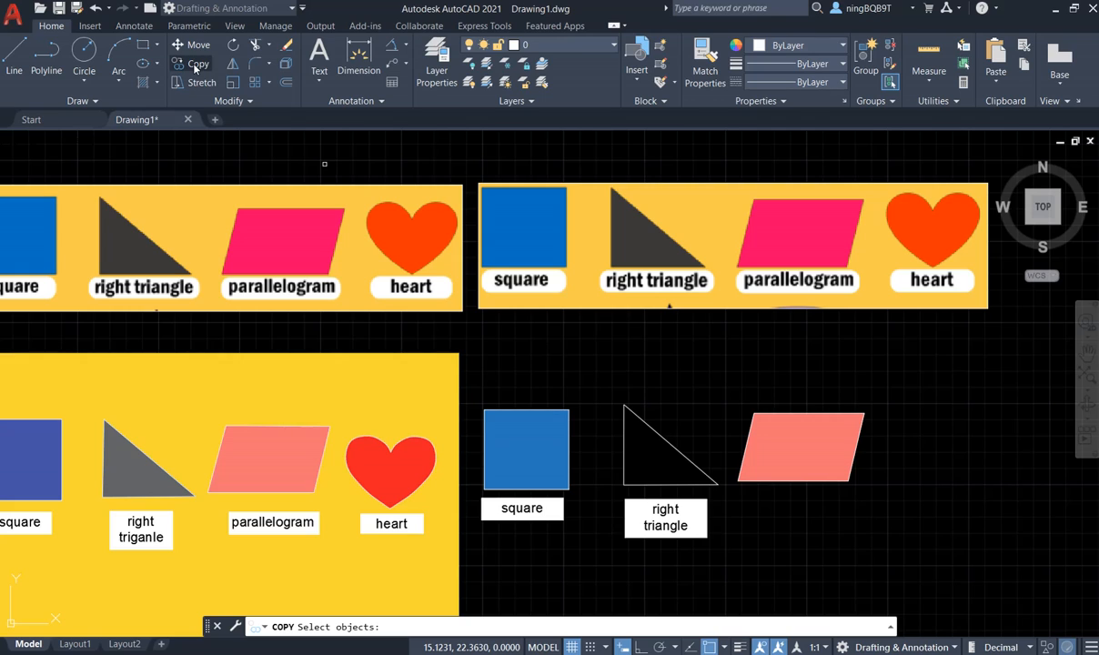
left_click(665, 515)
key("Return")
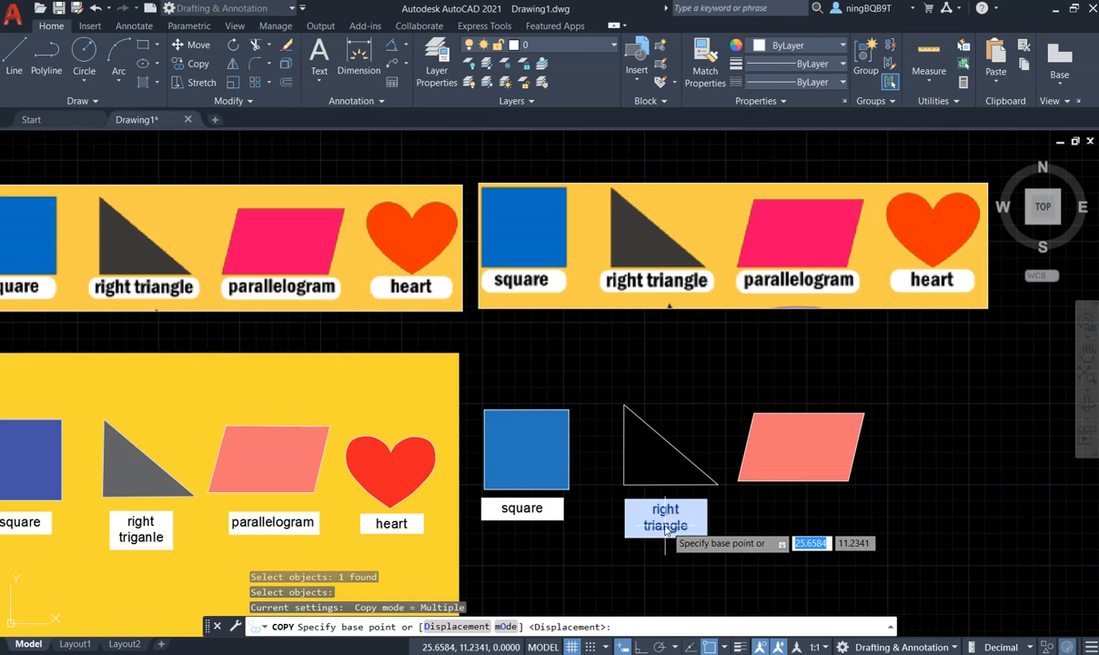
left_click(665, 523)
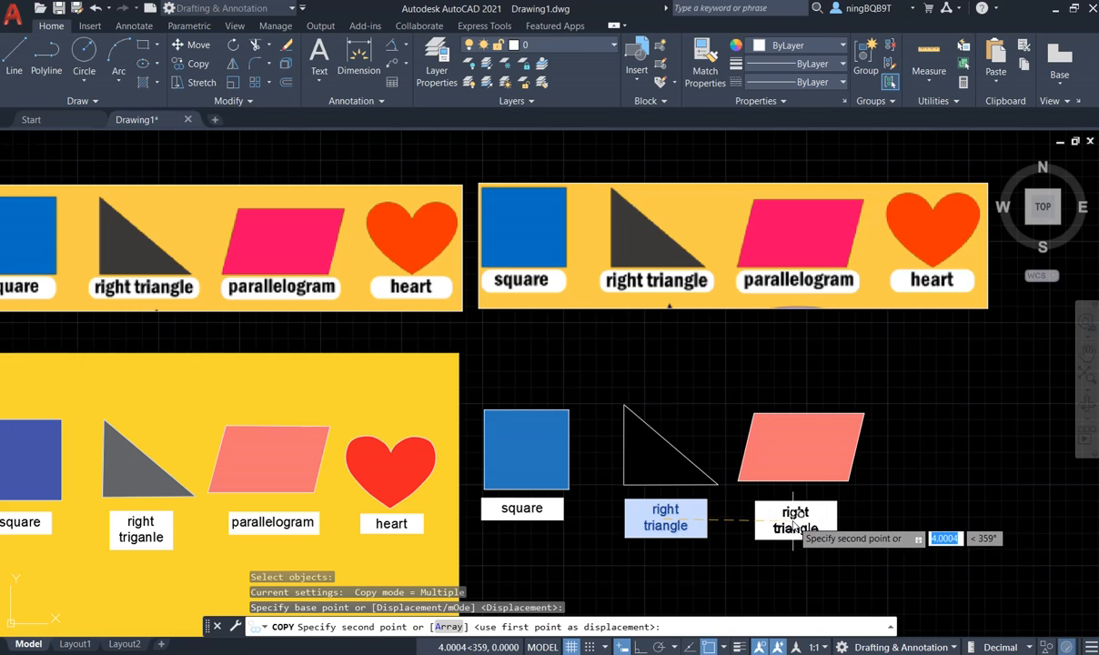
left_click(793, 525)
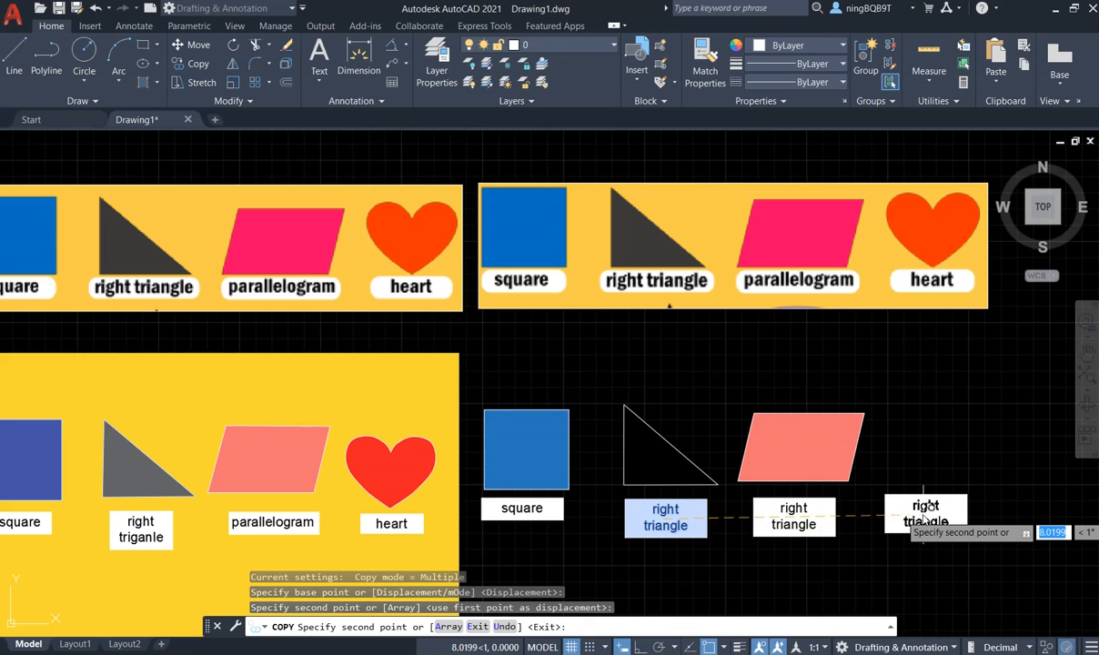
right_click(922, 512)
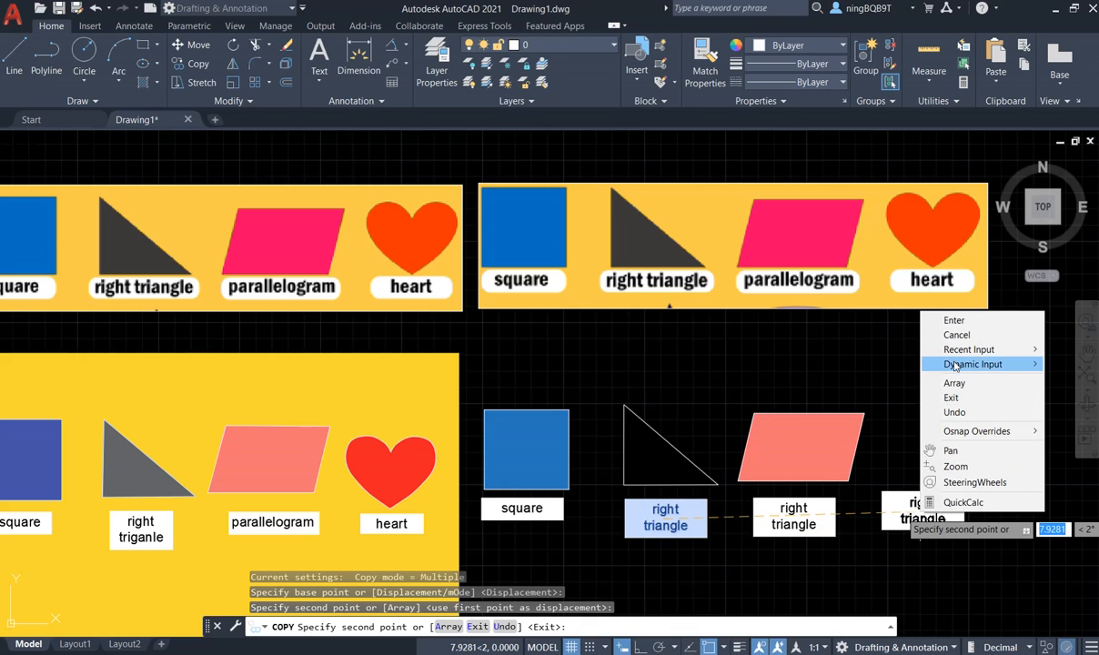
left_click(953, 320)
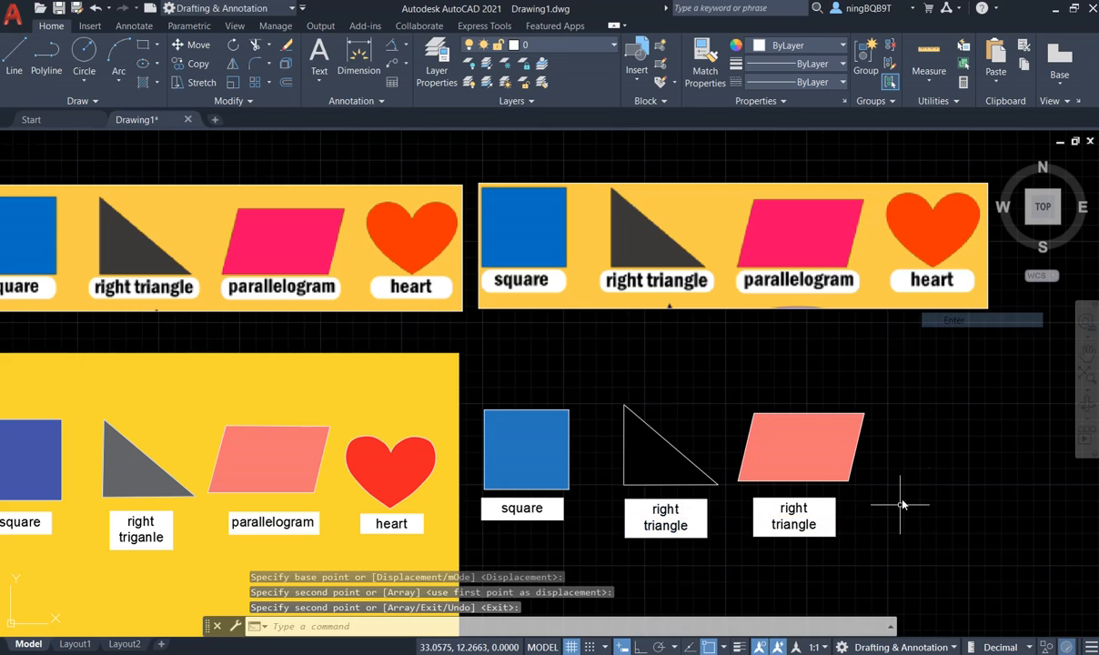
Step: Replace the text of the copied label under the parallelogram with "parallelogram" and finish editing
double_click(792, 519)
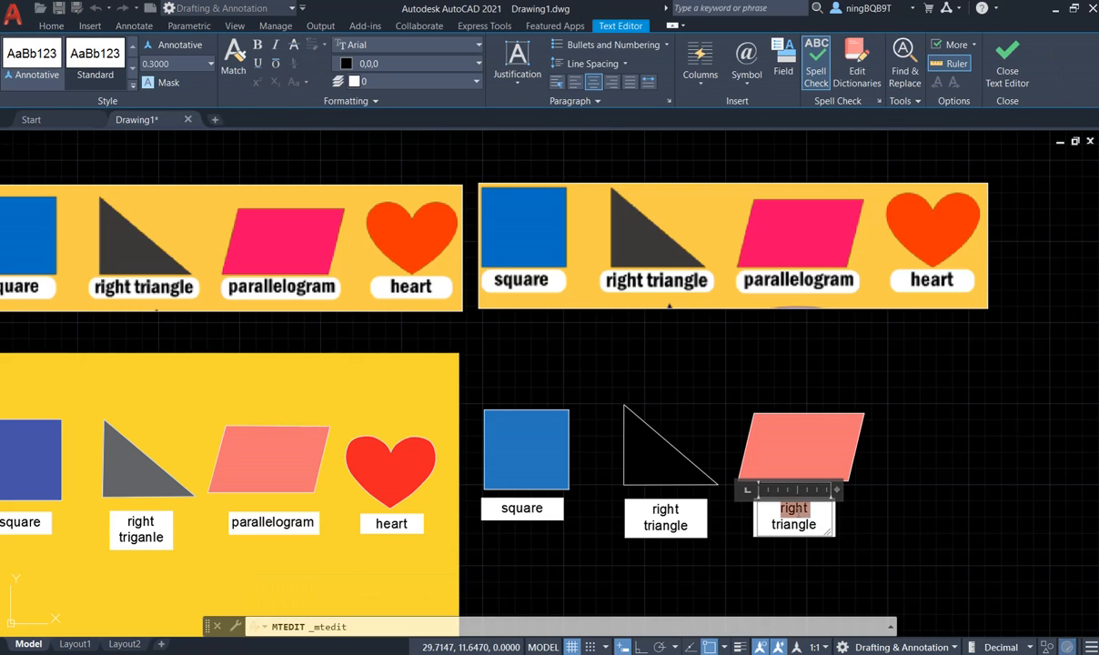
triple_click(796, 520)
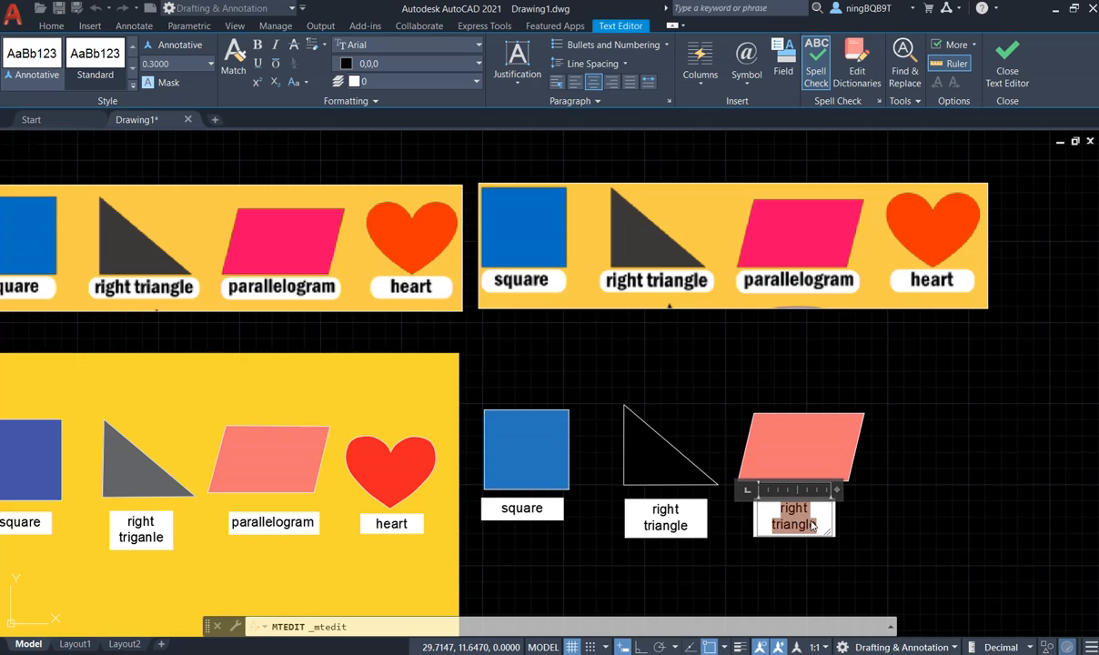
key("BackSpace")
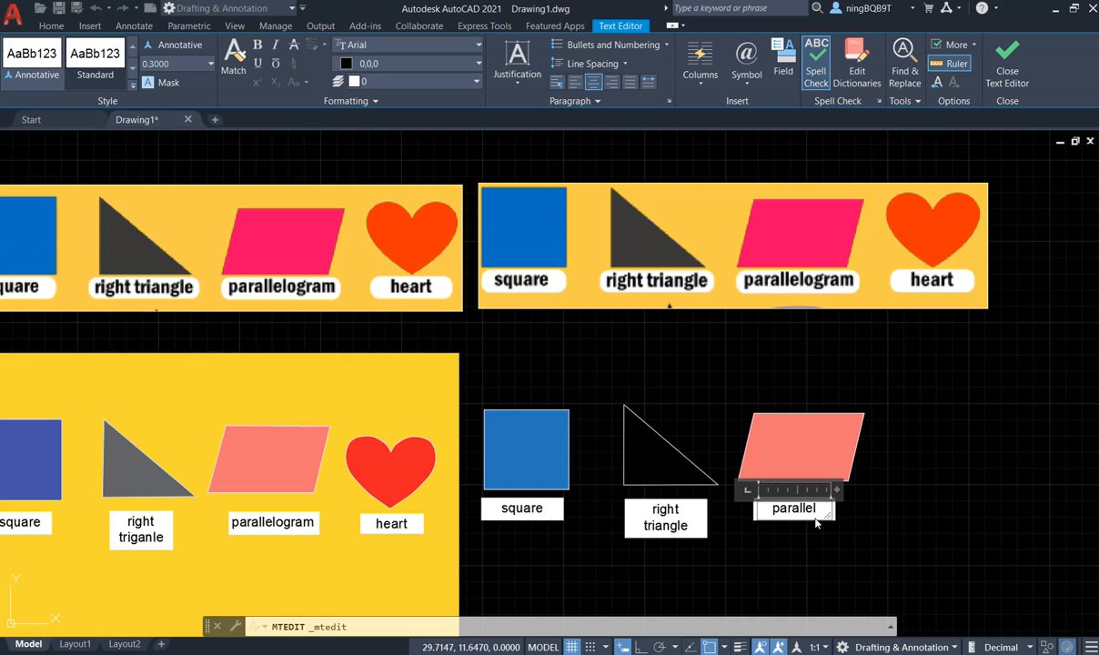
type("ram")
left_click(874, 511)
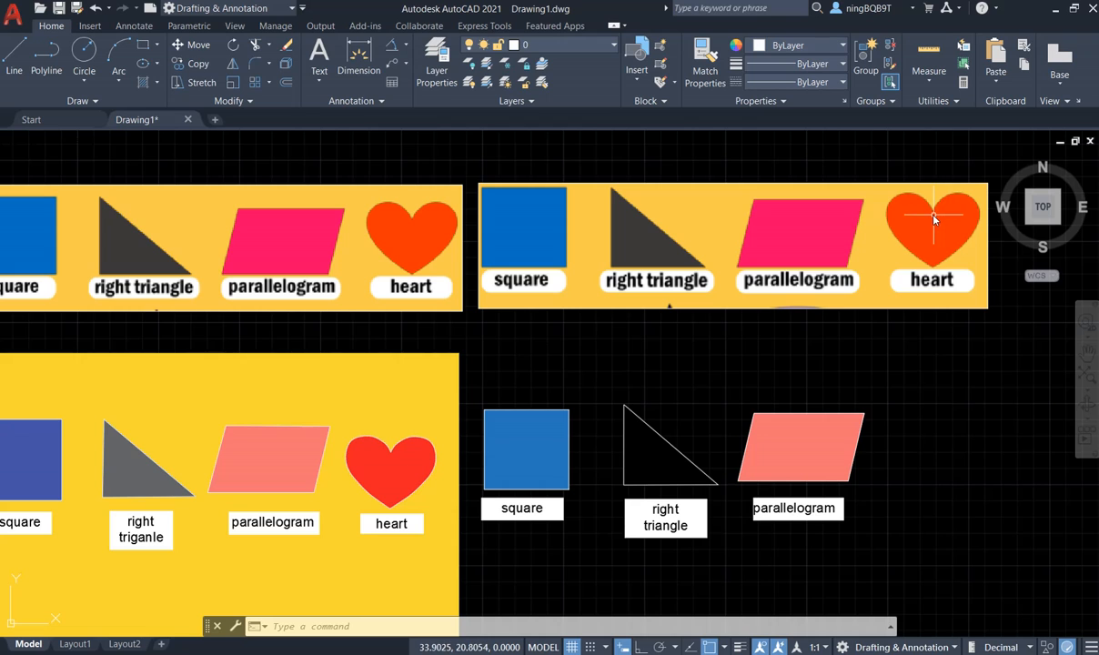
Step: Trace the left half of the picture's heart with a fit-point spline, from the top notch around the lobe to the bottom tip
scroll(928, 233, "up", 4)
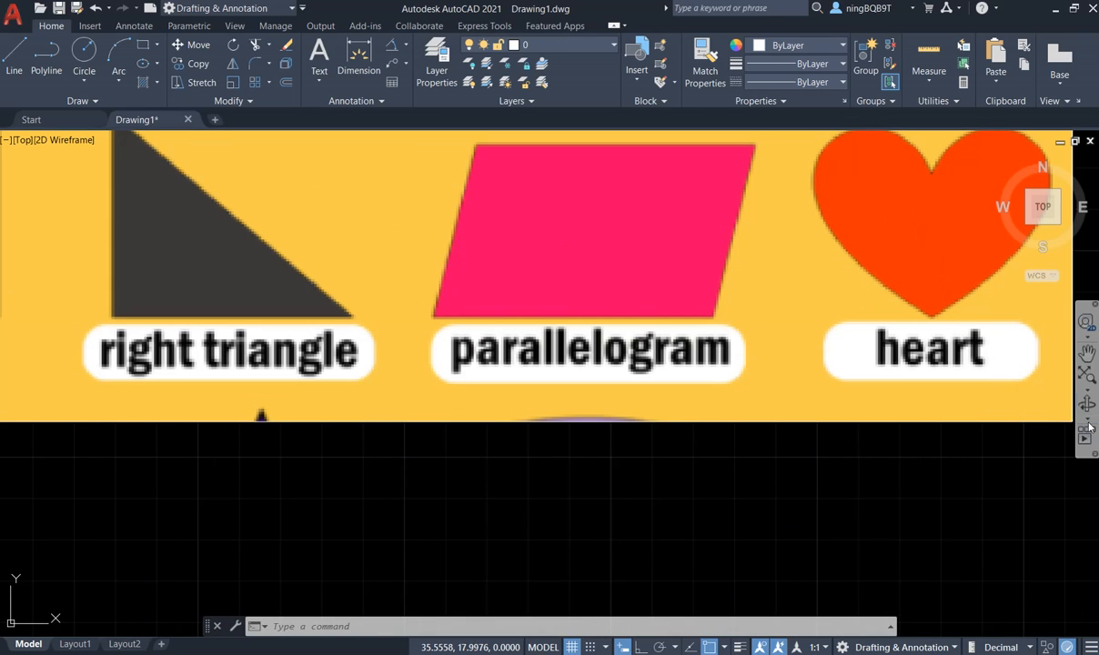
left_click(1086, 355)
mouse_move(1022, 475)
left_mouse_down()
mouse_move(900, 503)
mouse_move(803, 567)
mouse_move(790, 589)
mouse_move(766, 583)
left_mouse_up()
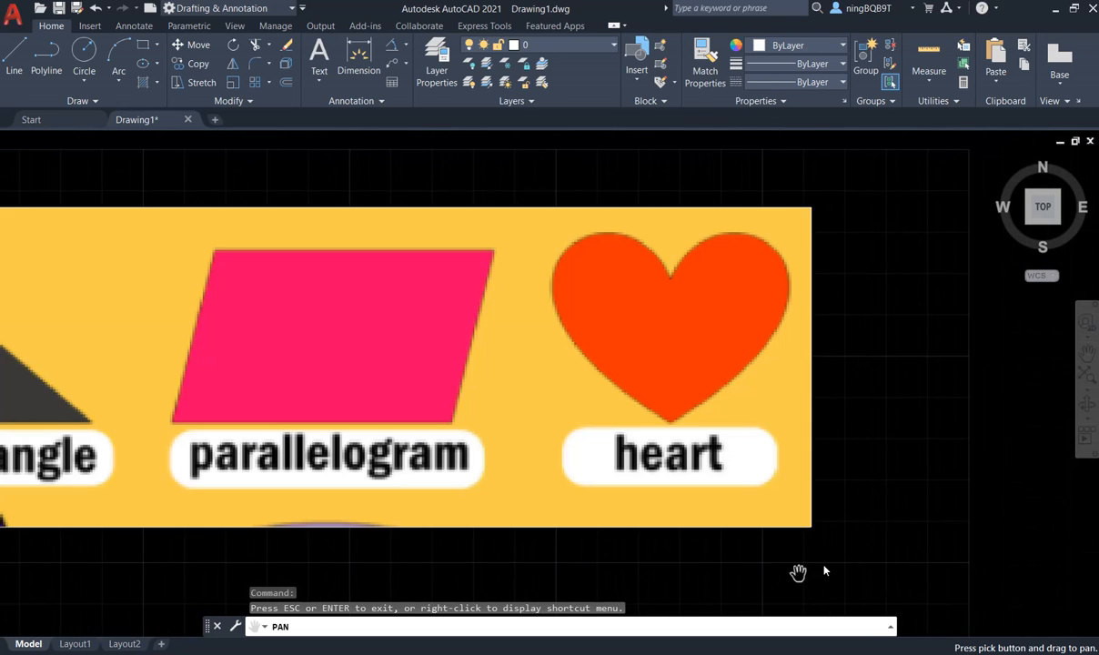
right_click(959, 364)
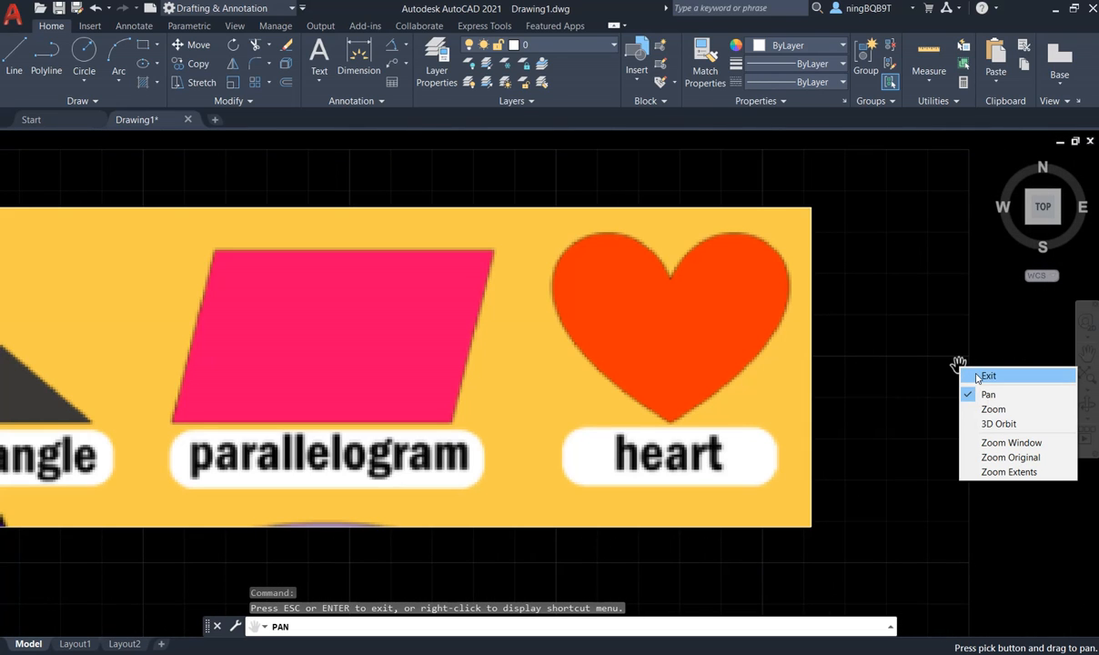
left_click(983, 375)
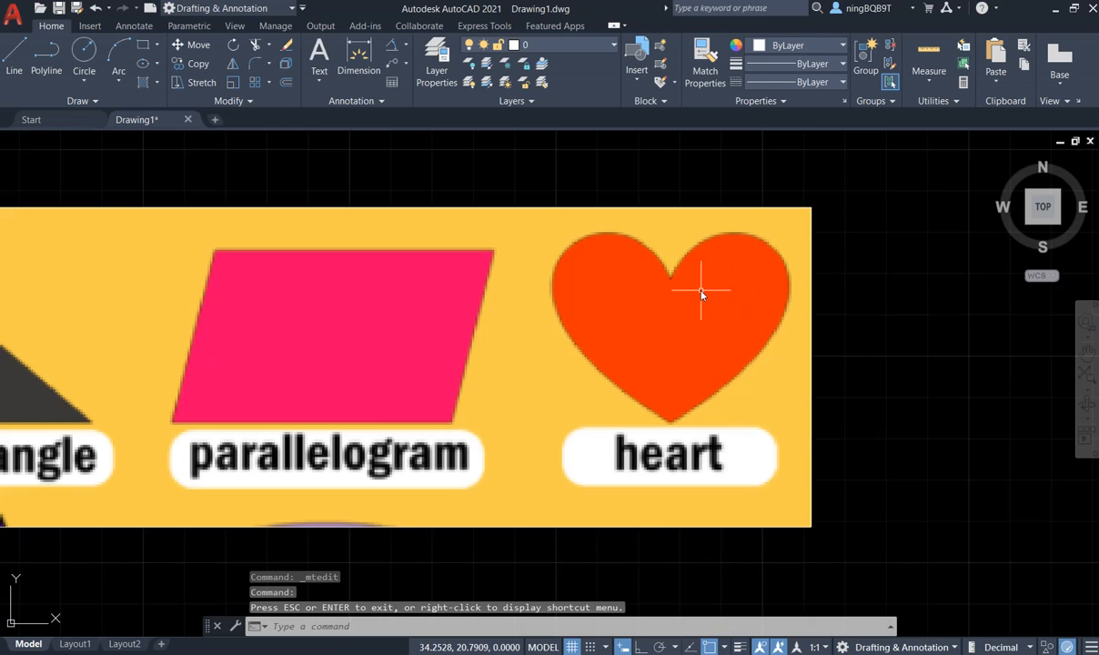
scroll(701, 292, "up", 2)
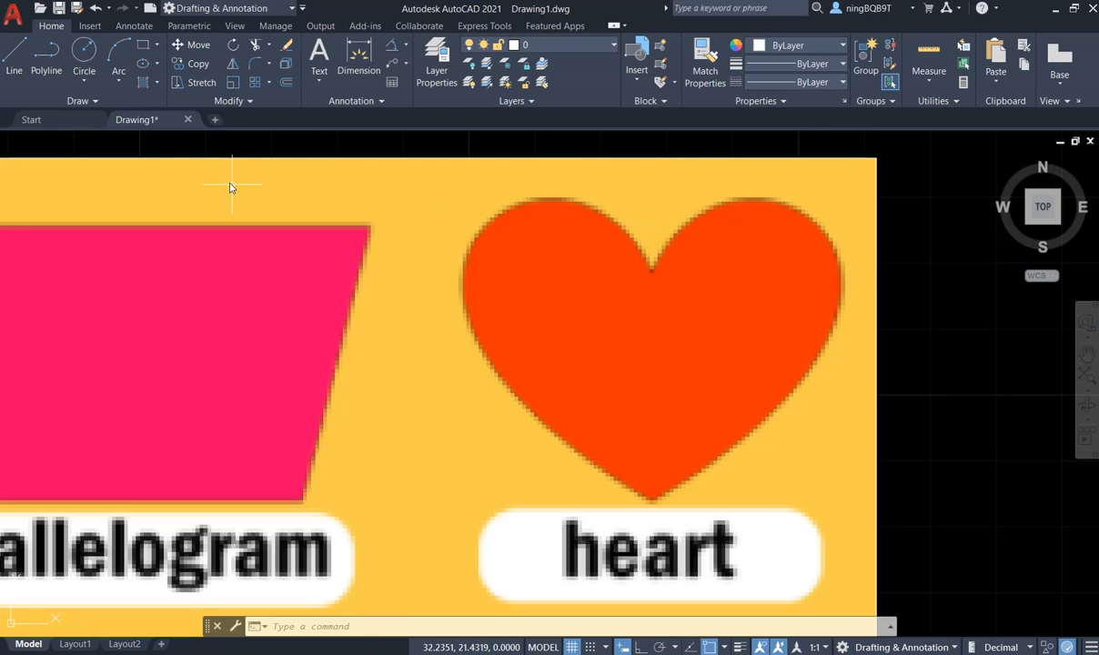
left_click(95, 103)
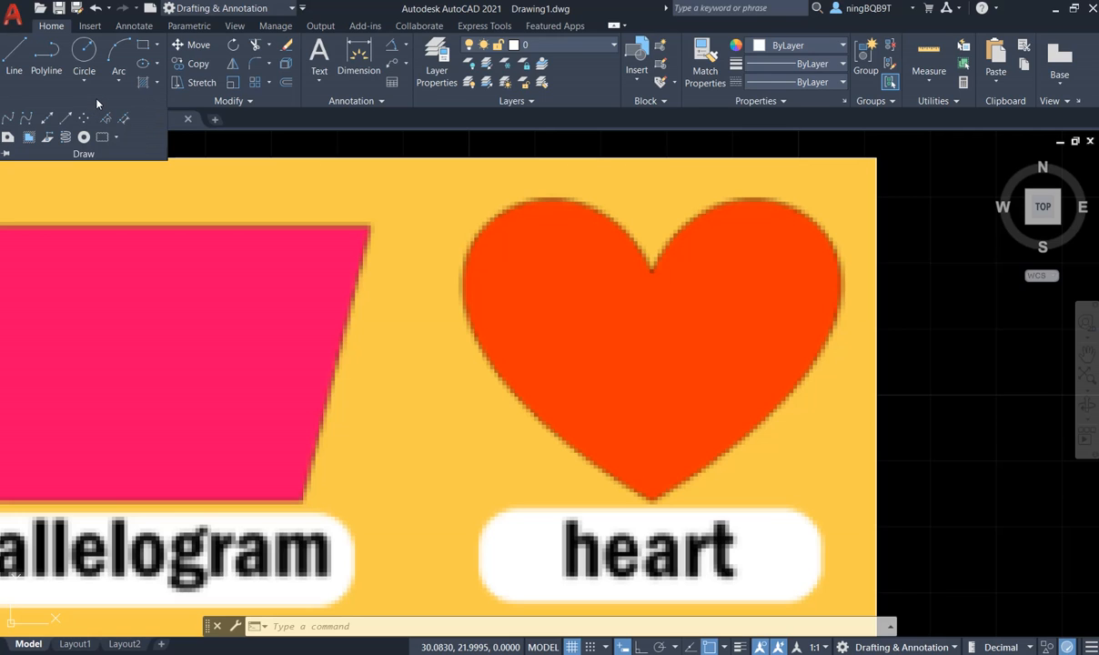
left_click(9, 121)
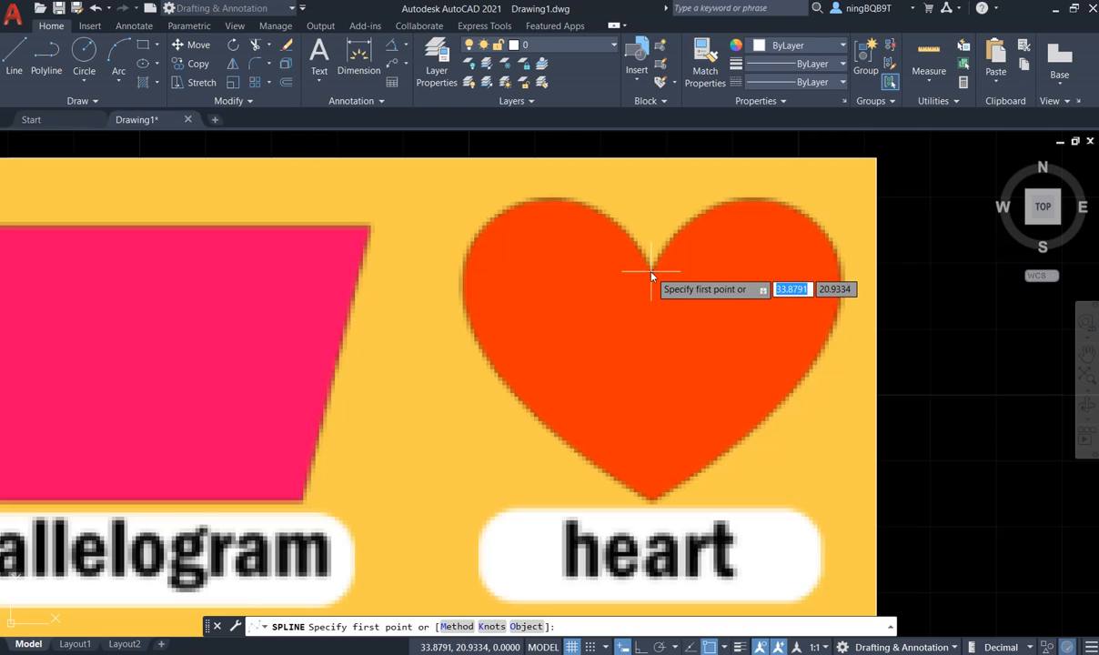
left_click(651, 276)
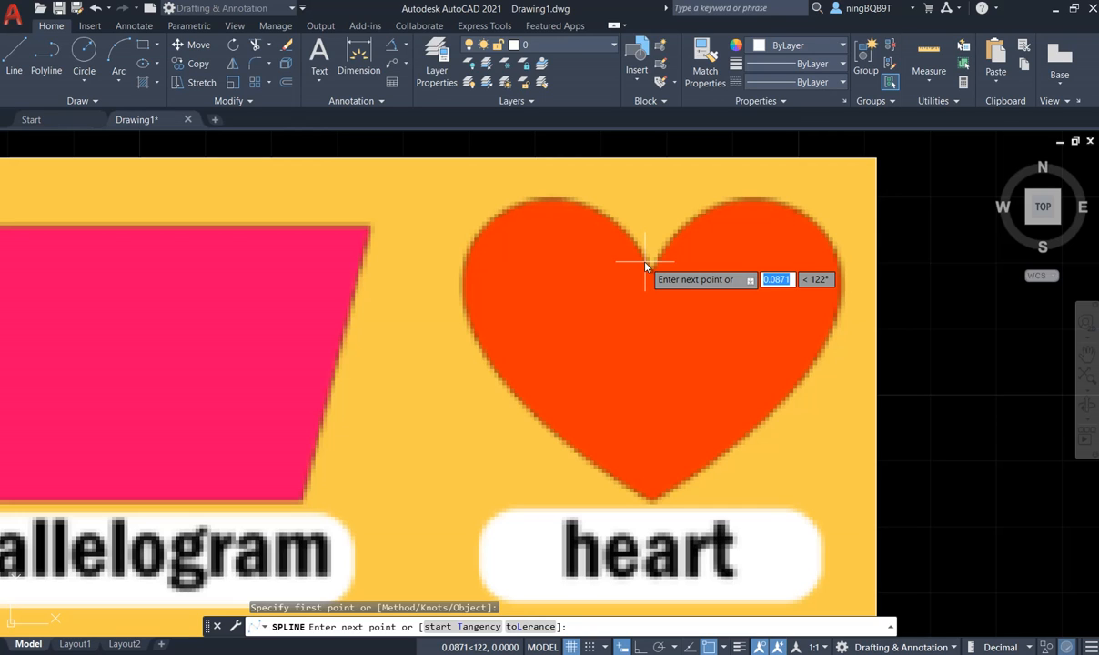
left_click(645, 265)
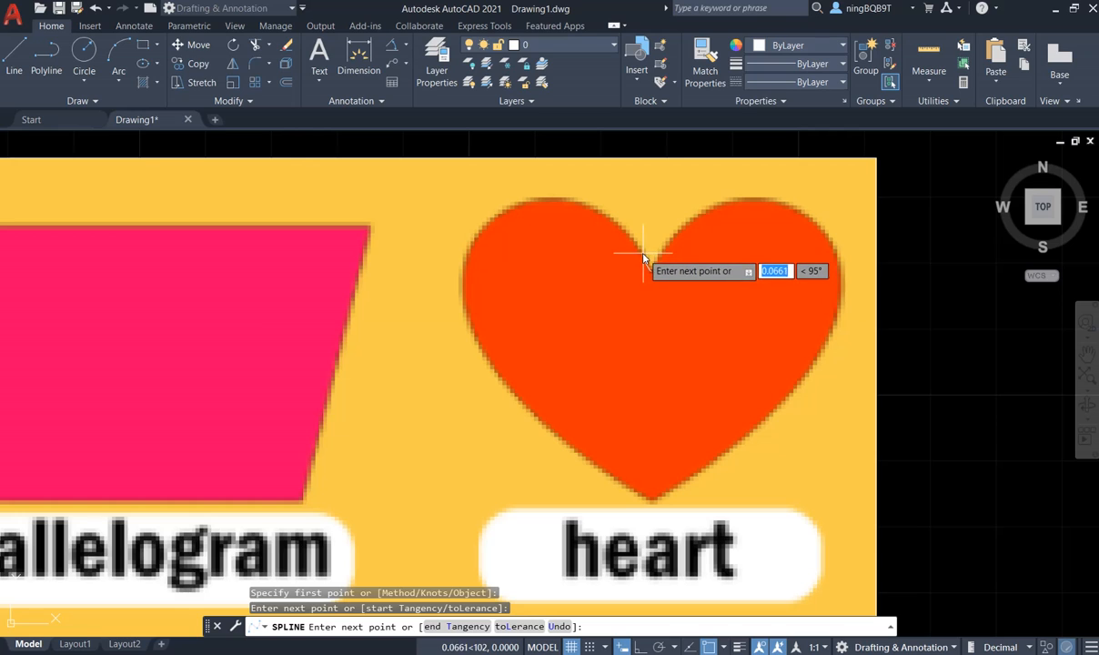
left_click(639, 256)
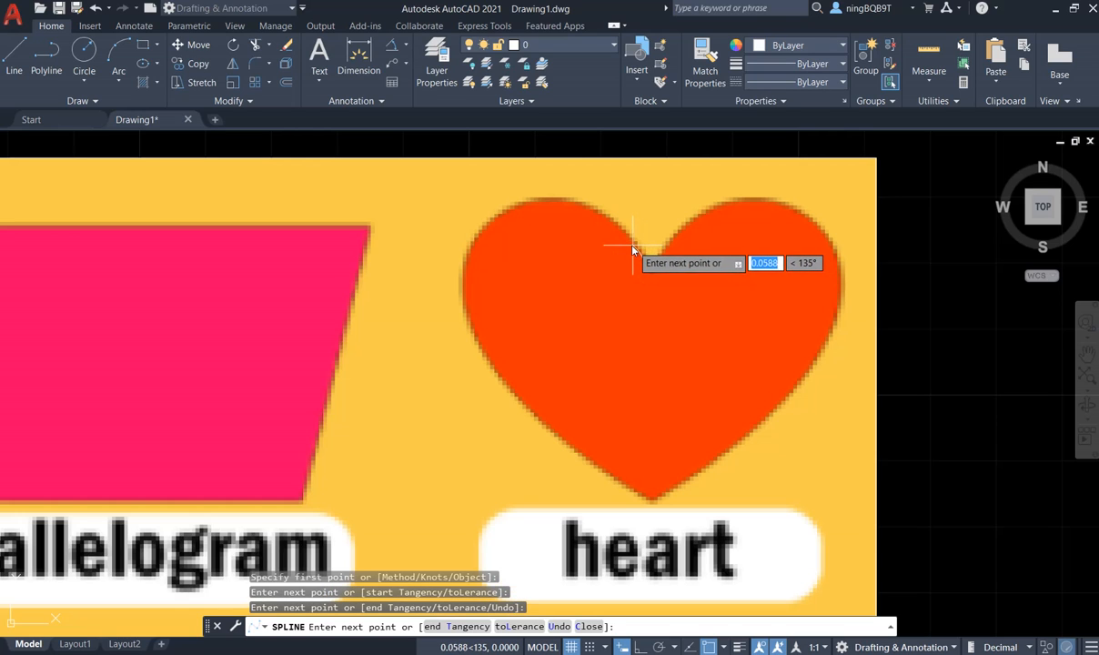
left_click(628, 241)
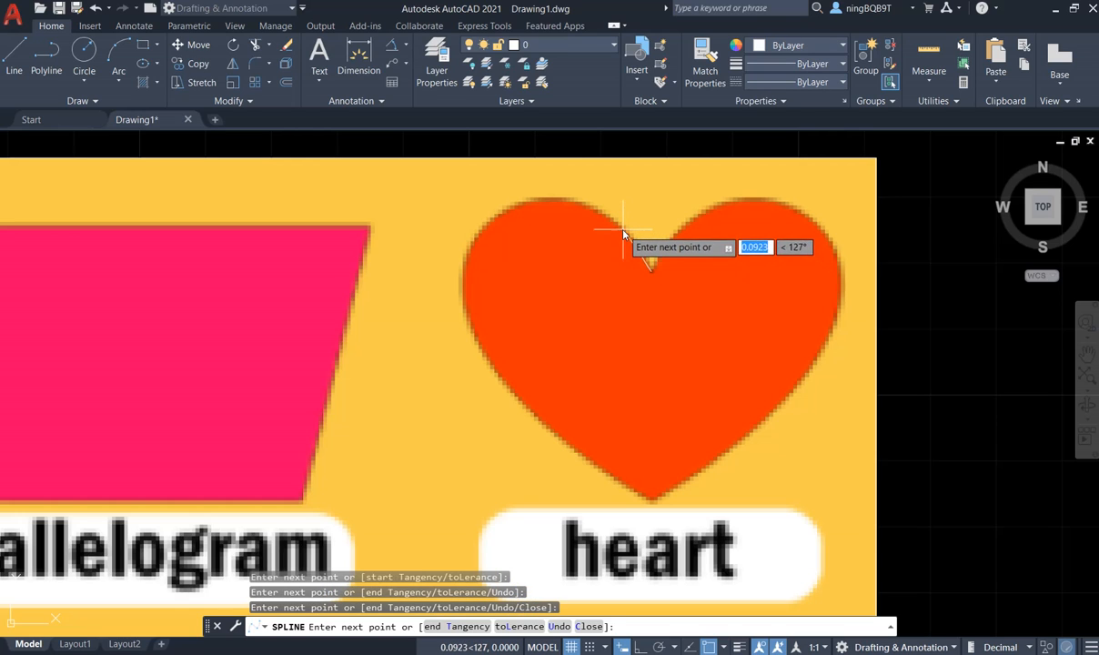
left_click(620, 232)
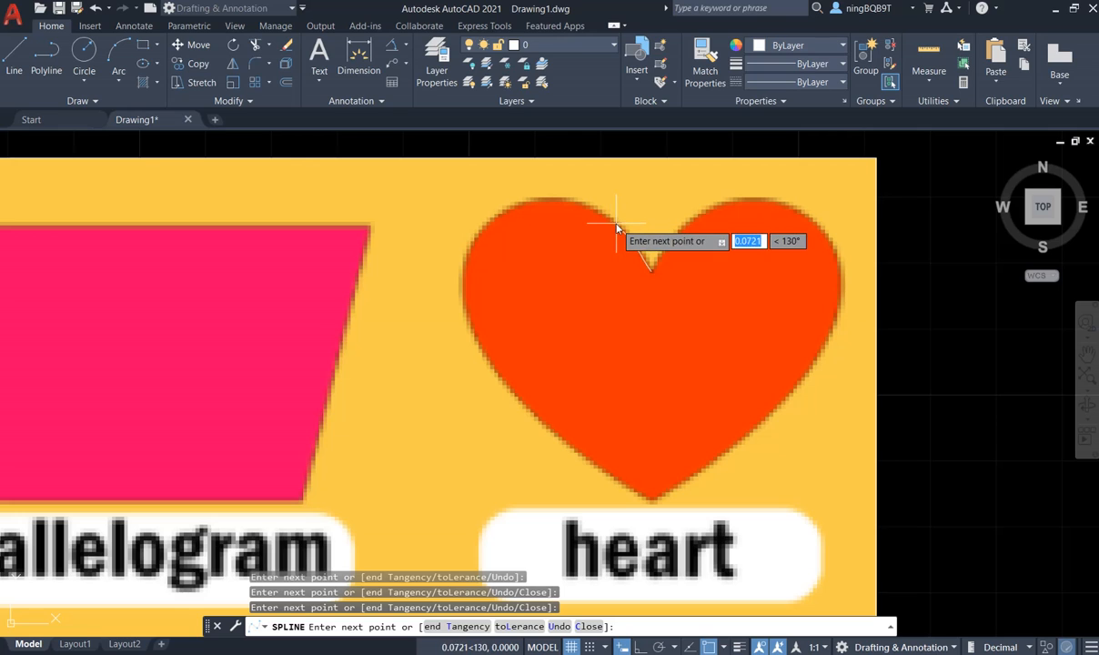
left_click(615, 229)
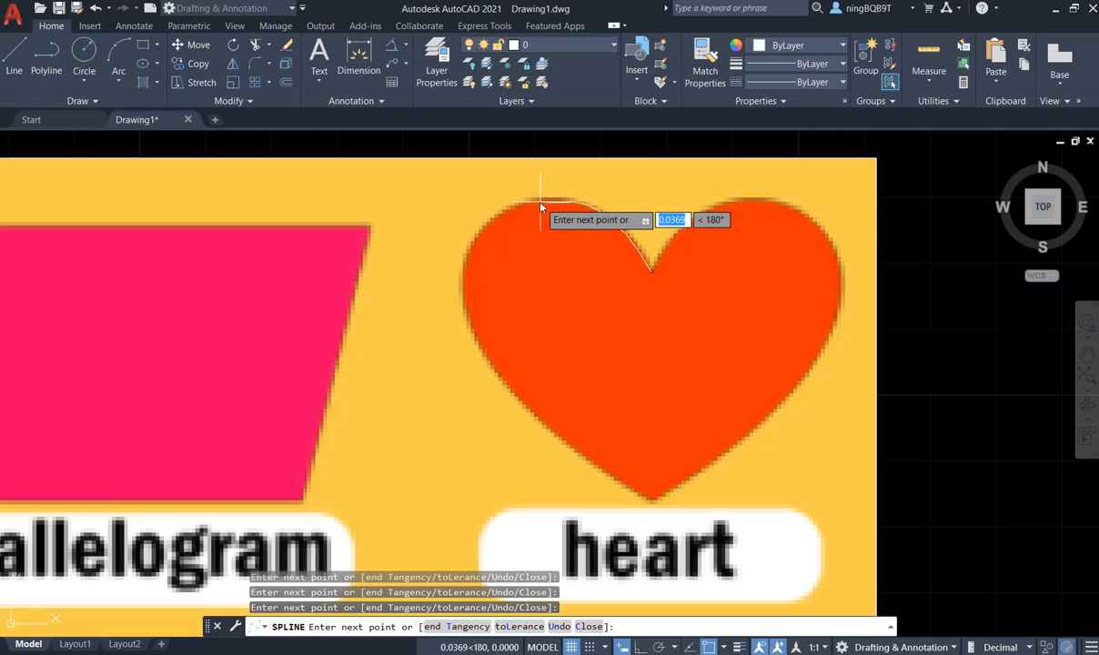
left_click(487, 230)
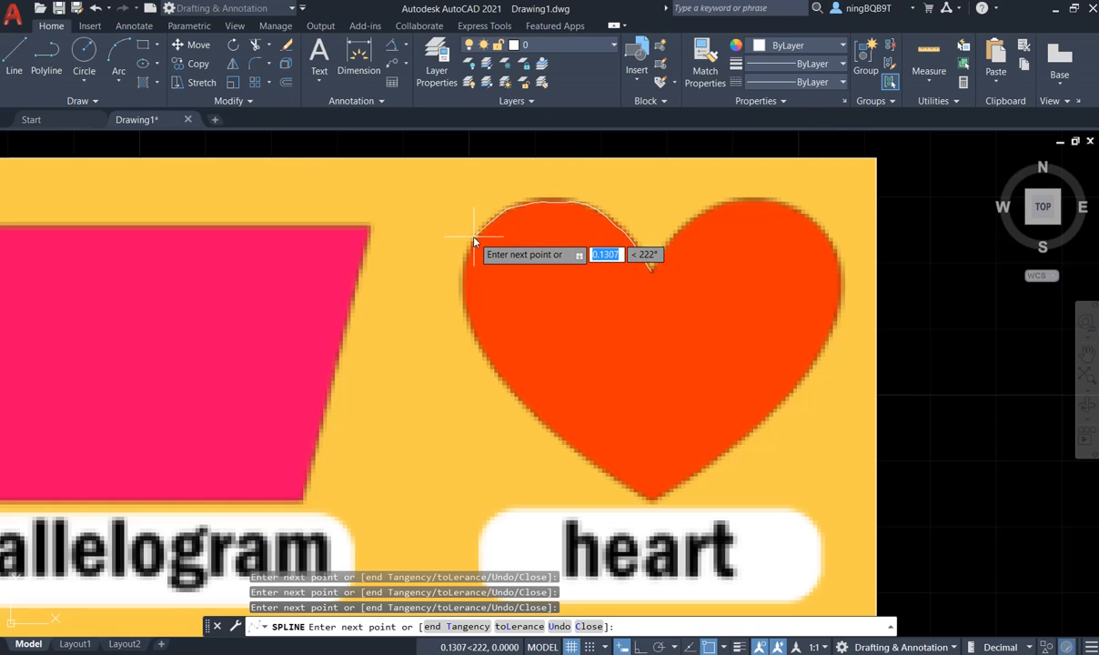
left_click(477, 234)
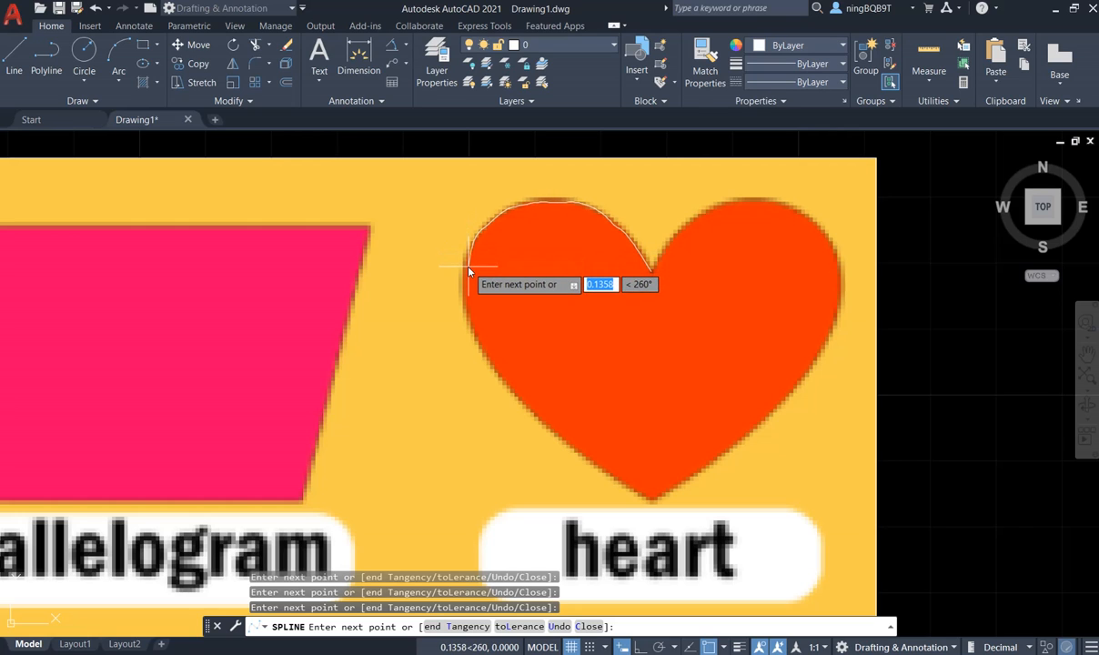
left_click(469, 272)
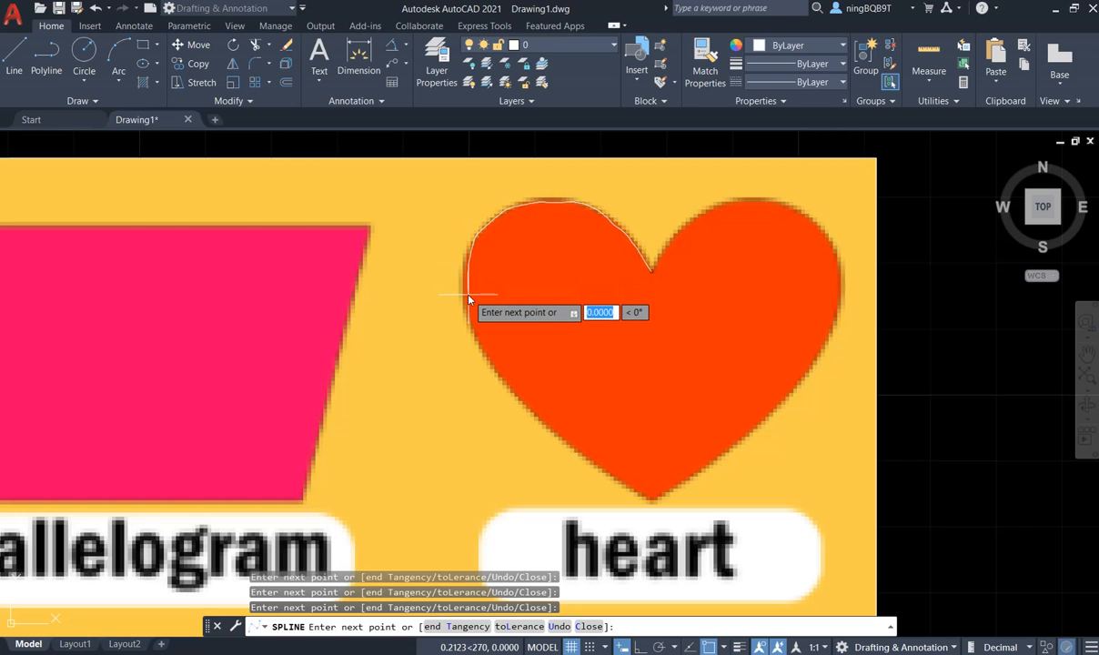
left_click(483, 358)
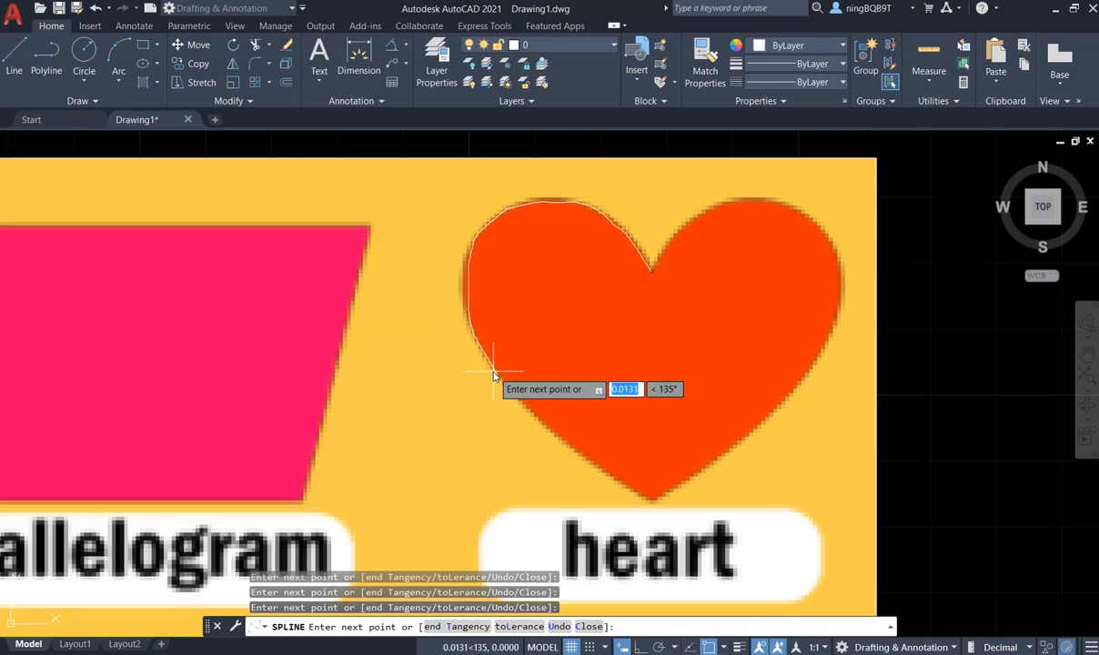
left_click(496, 378)
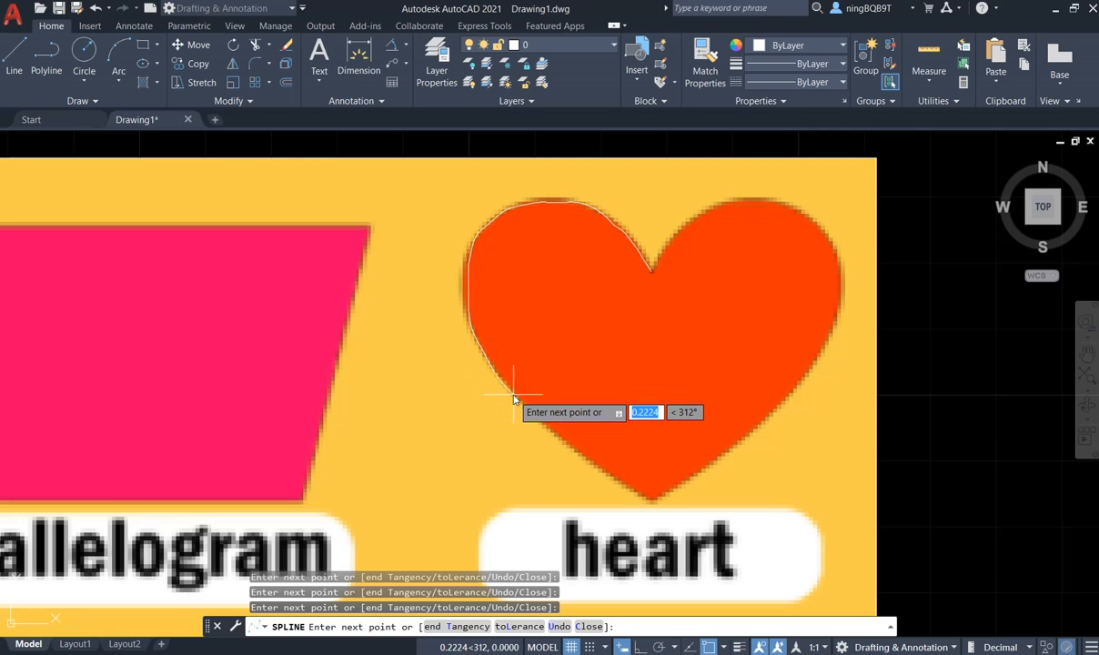
left_click(514, 400)
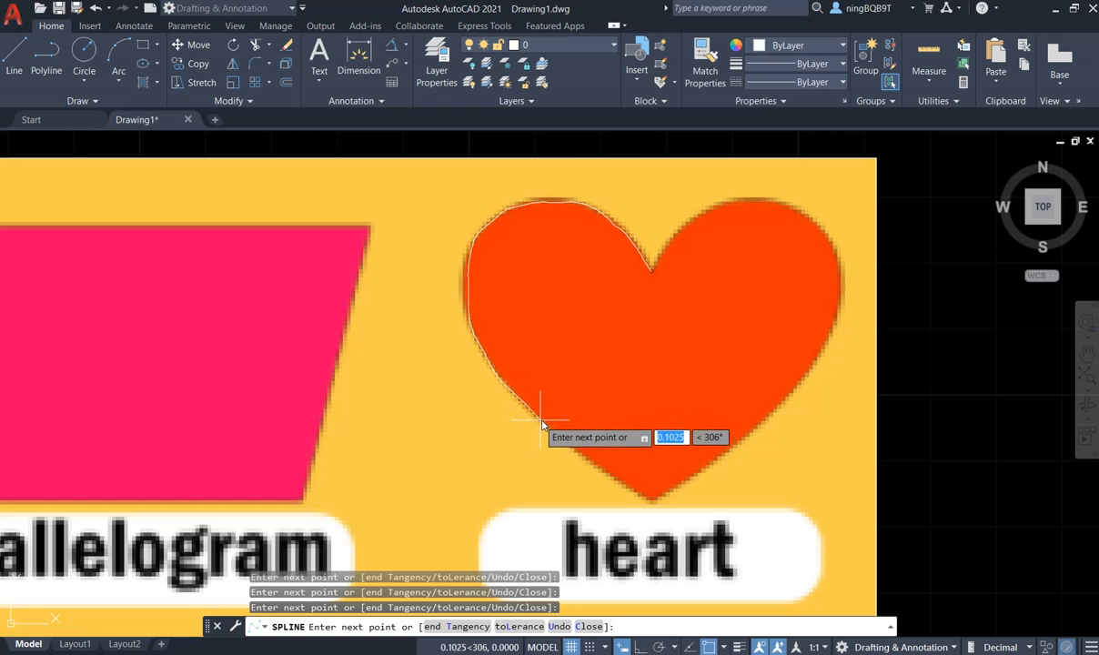
left_click(594, 463)
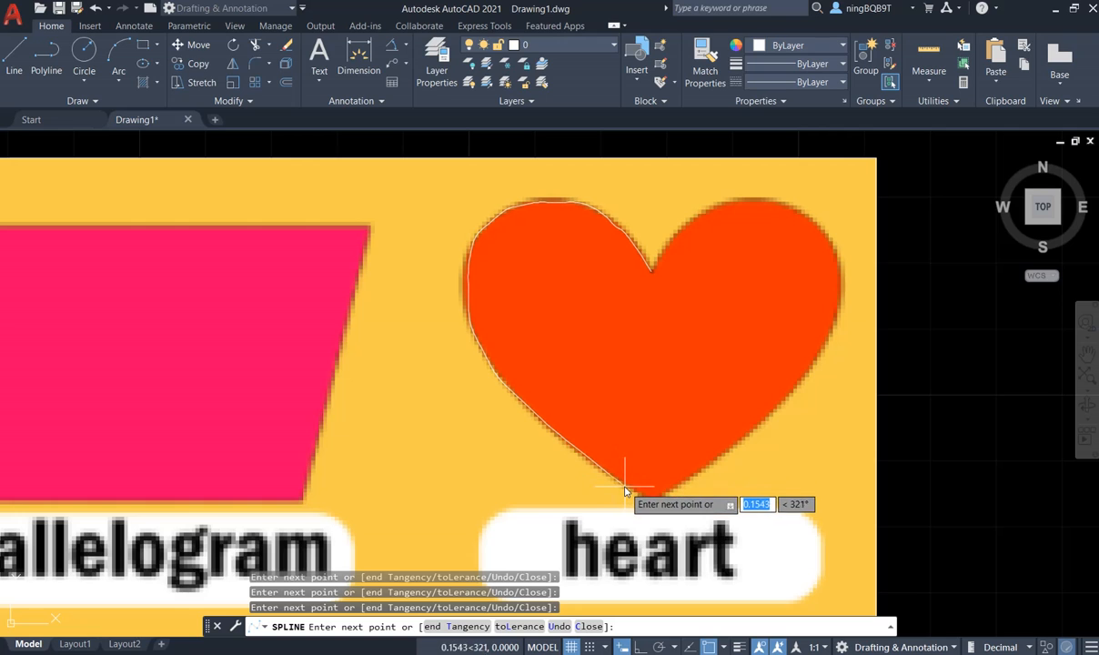
left_click(626, 492)
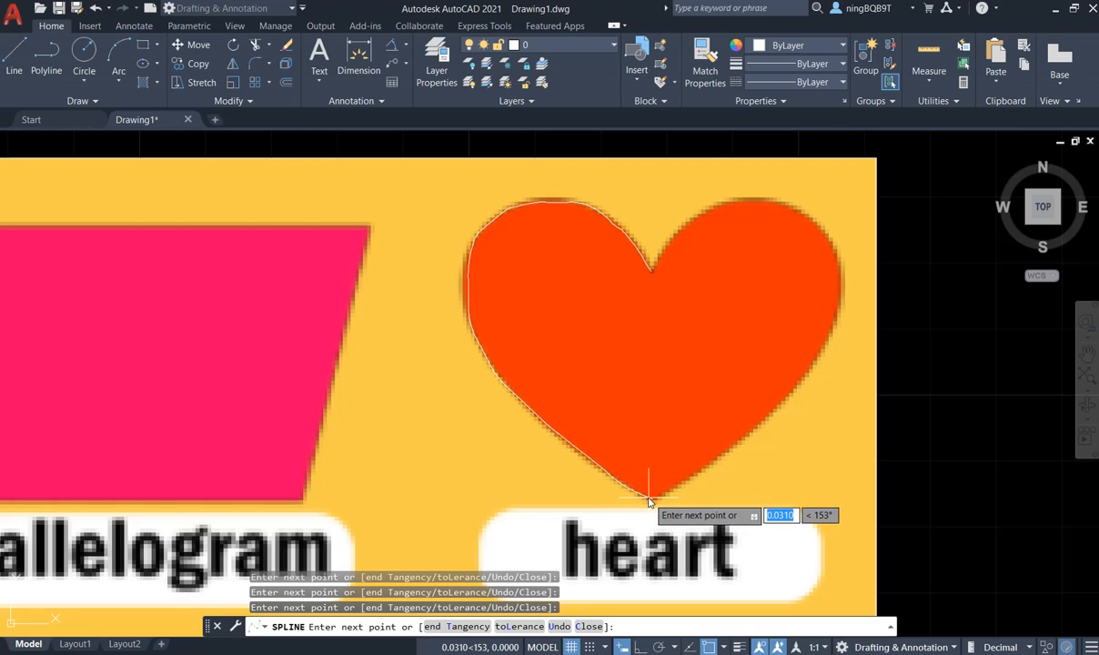
right_click(655, 459)
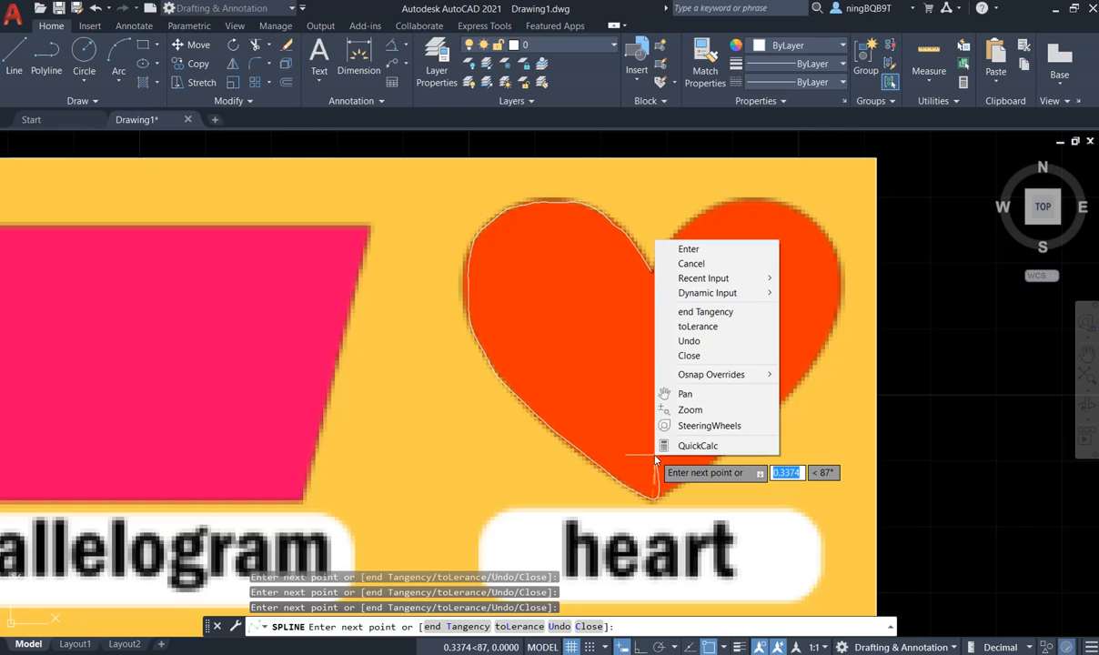
left_click(714, 249)
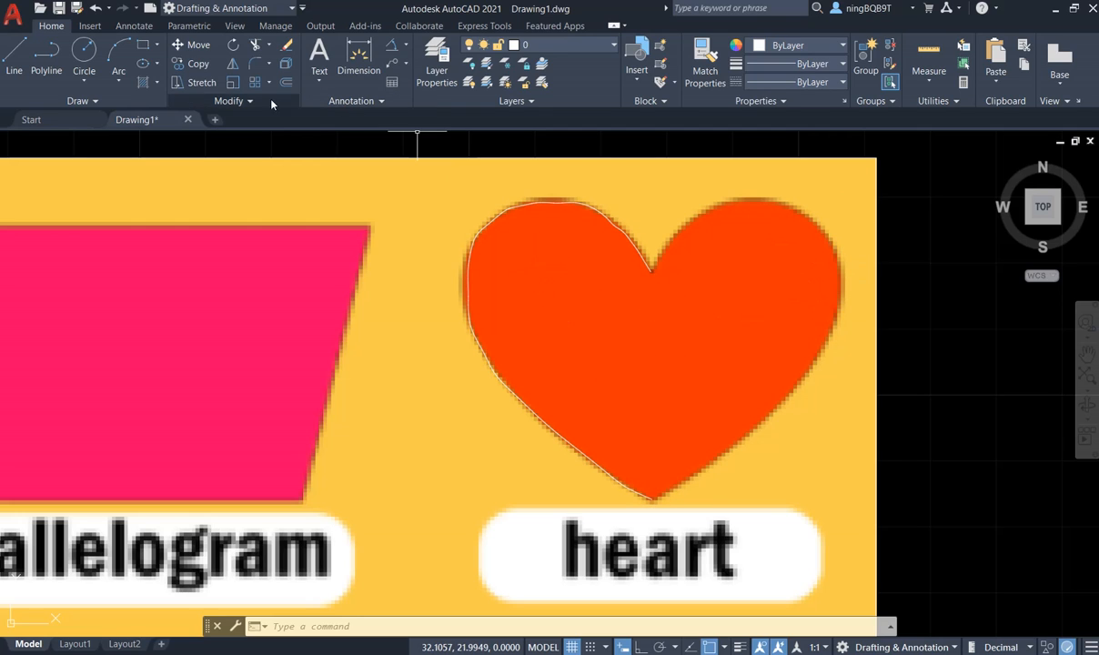
Step: Mirror the half-heart spline across the line from the top notch to the bottom tip, keeping the source object
left_click(233, 67)
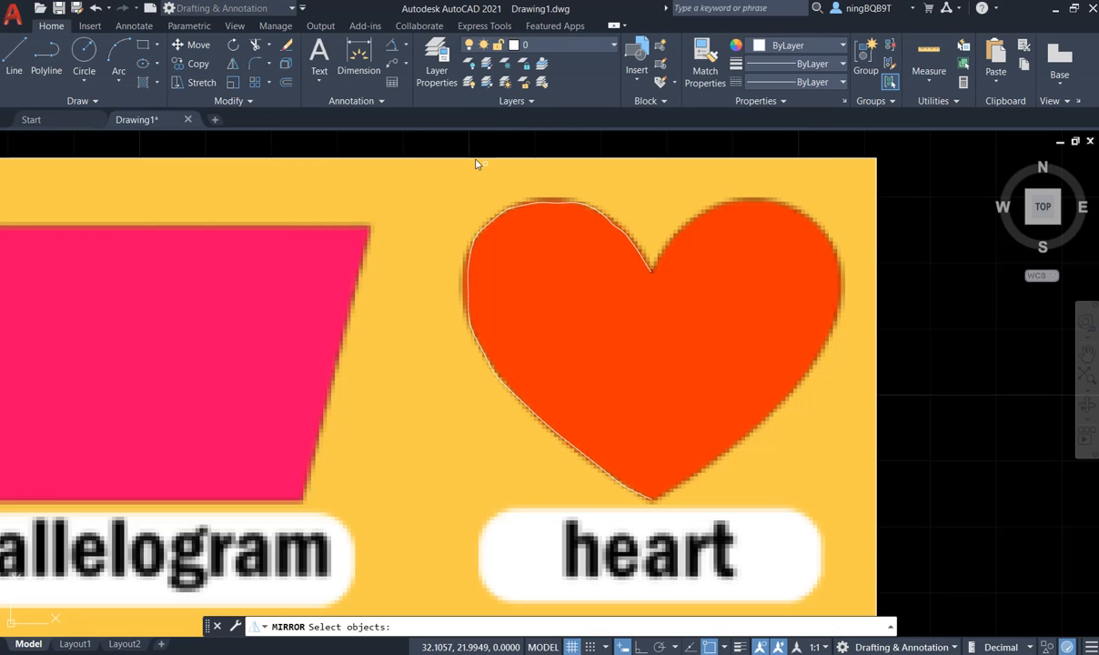
left_click(563, 207)
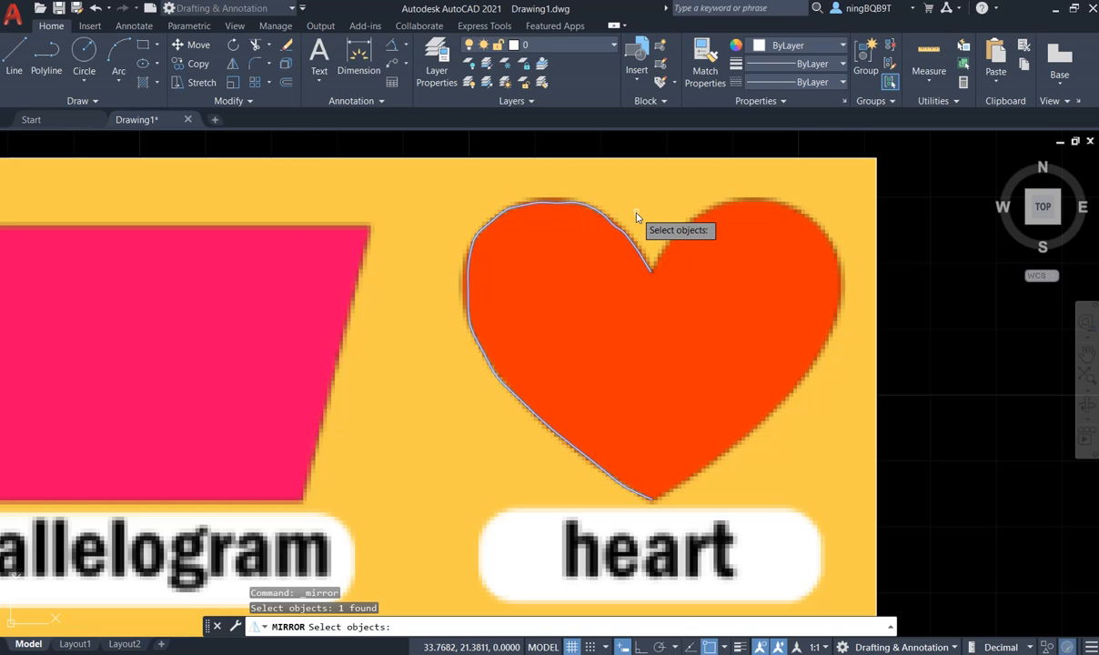
key("Return")
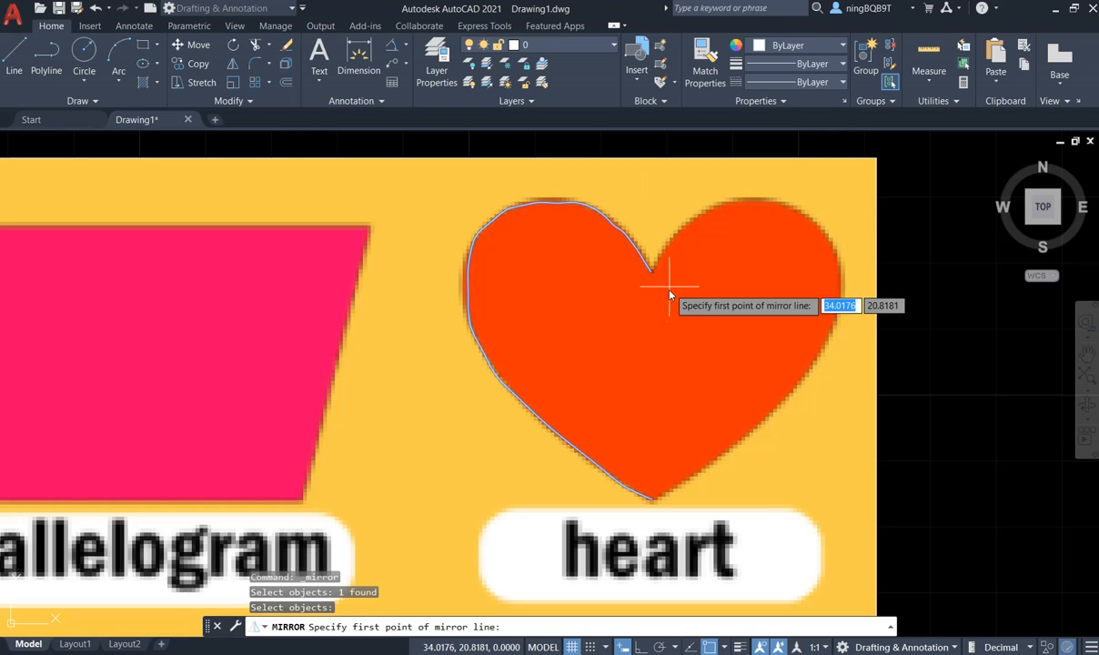
left_click(649, 272)
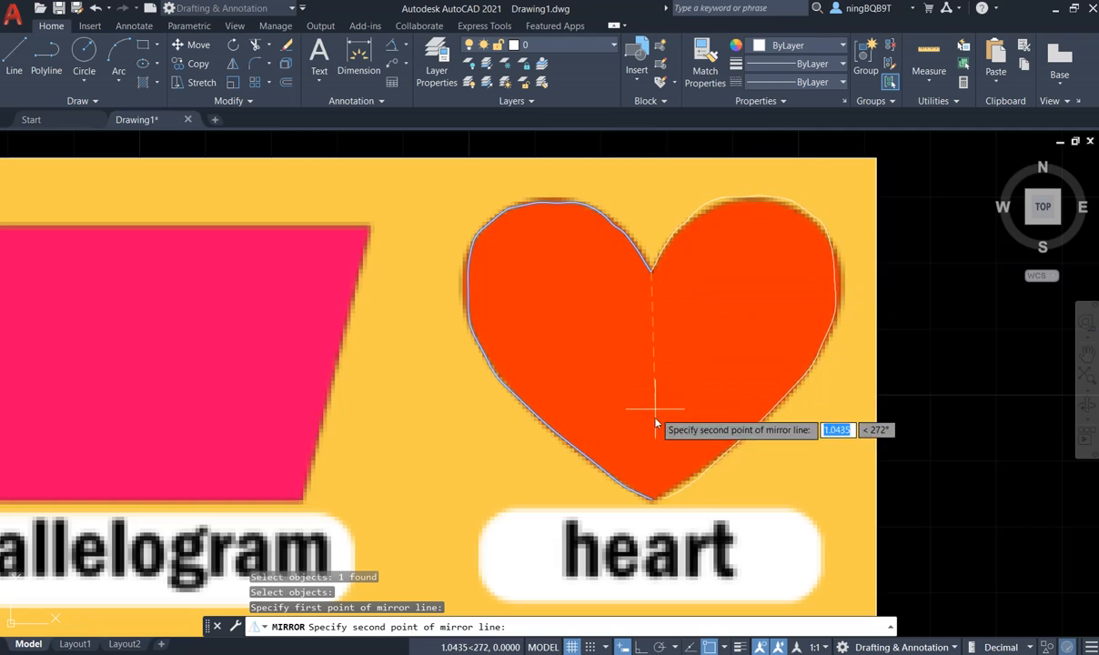
left_click(656, 502)
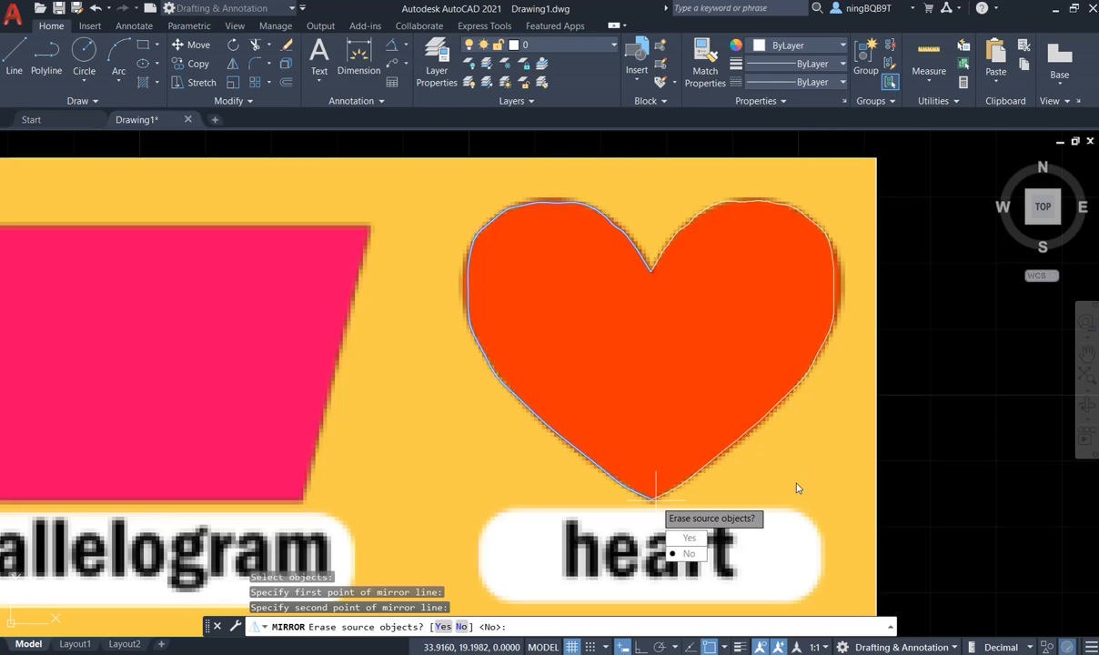
key("Return")
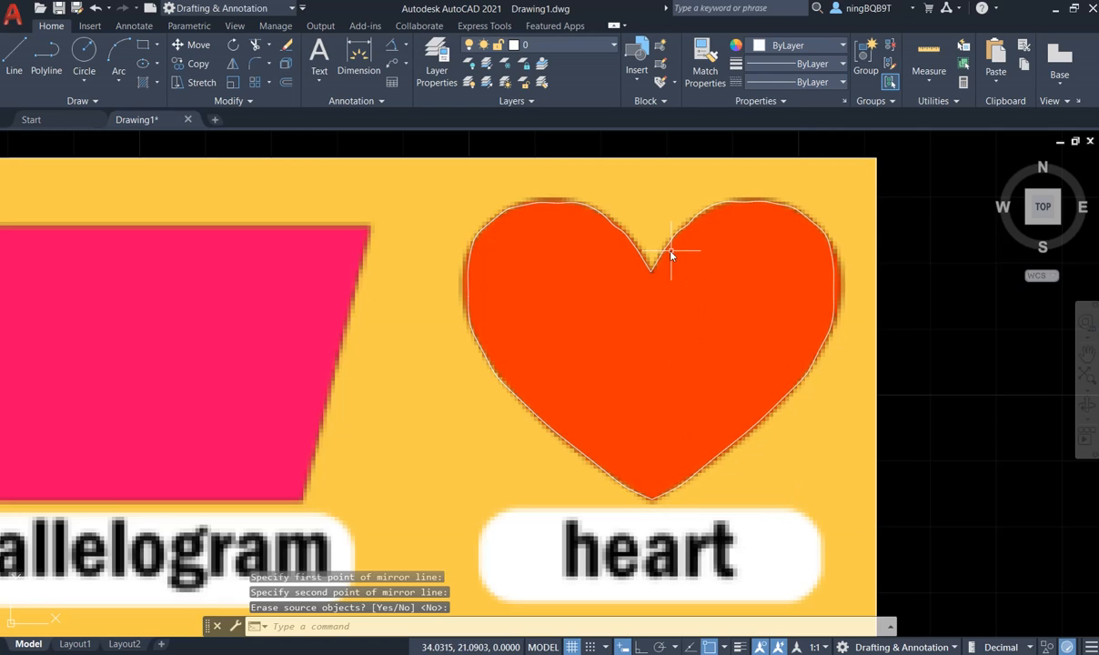
Step: Join the two half-heart splines into a single closed outline
left_click(273, 101)
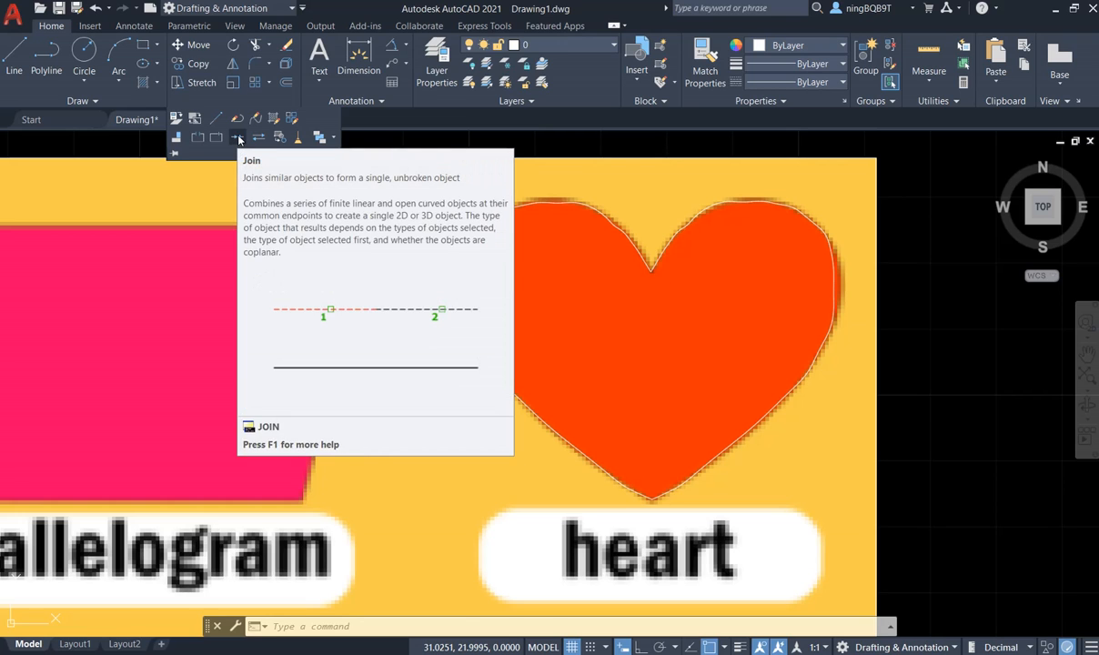
left_click(239, 137)
left_click(547, 208)
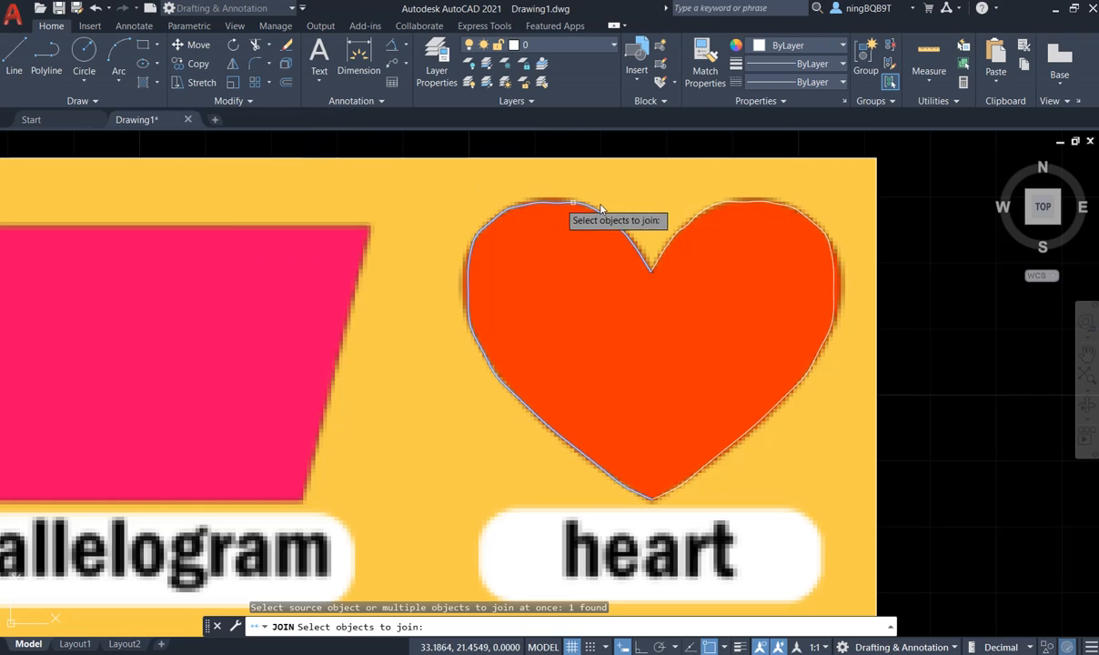
left_click(740, 206)
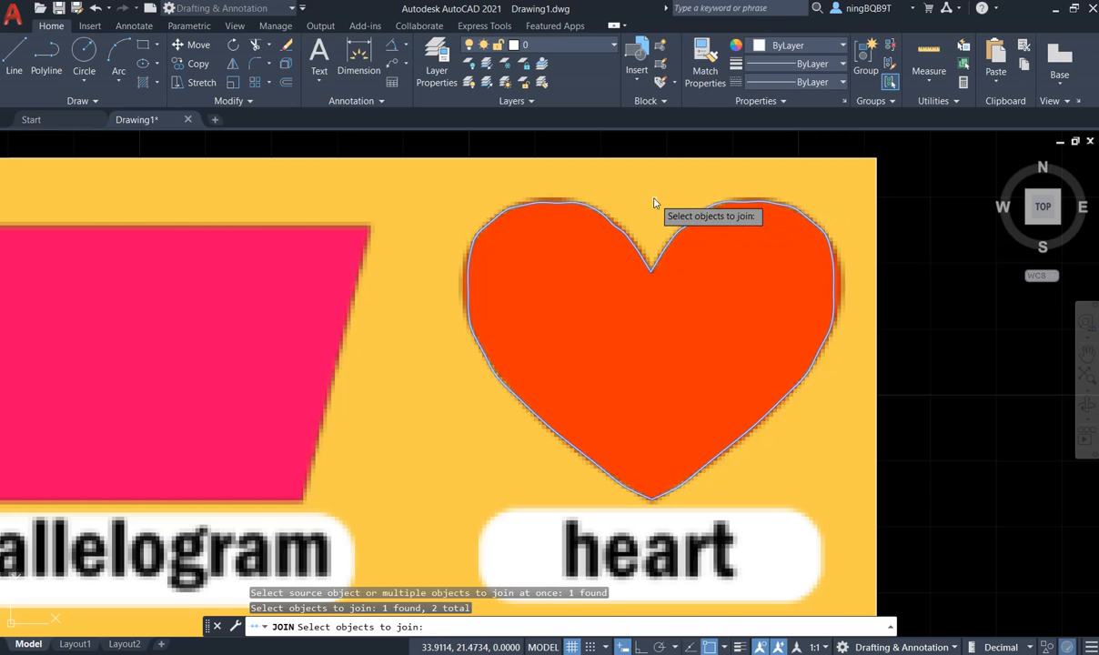
key("Return")
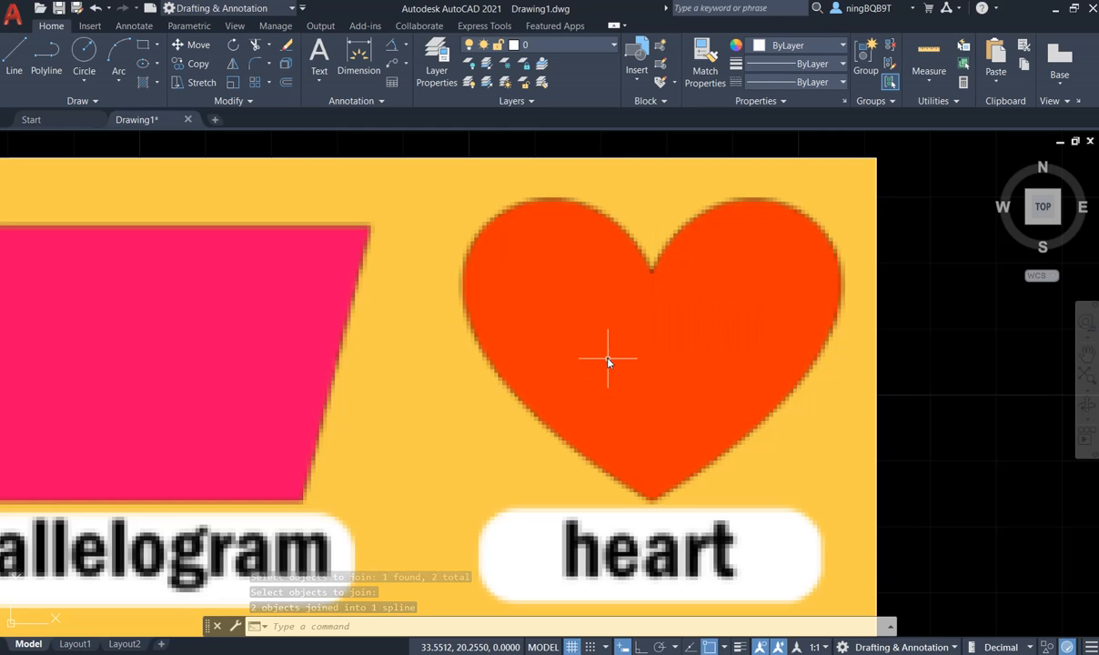
Step: Move the joined heart outline from the reference picture straight down into the row of drawn shapes, beside the parallelogram
scroll(617, 333, "down", 6)
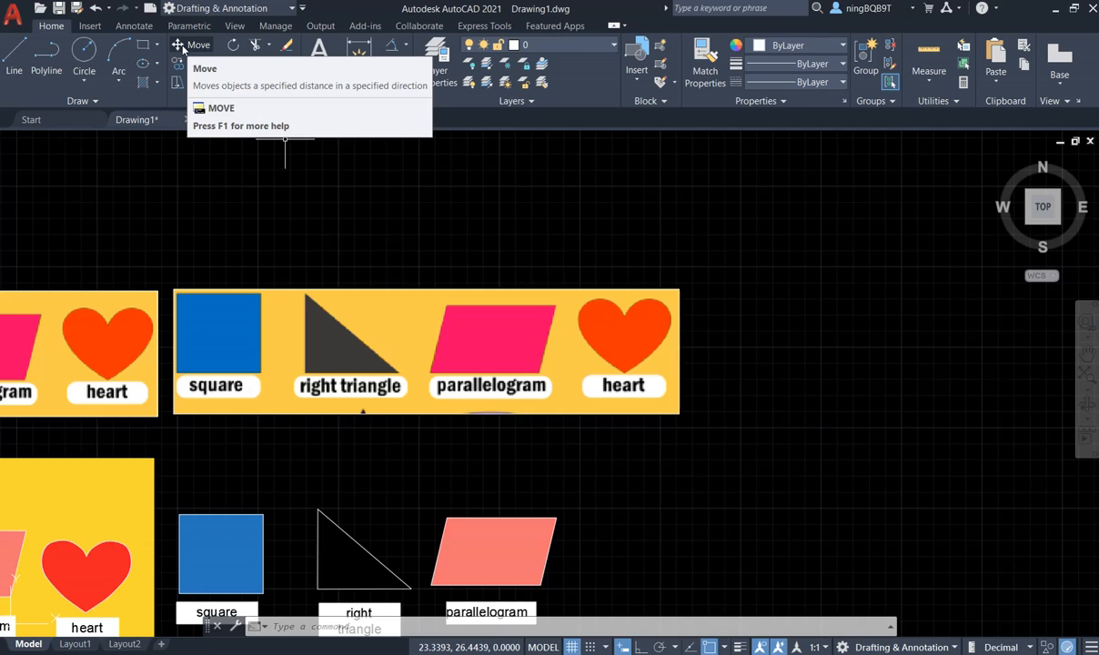
left_click(182, 47)
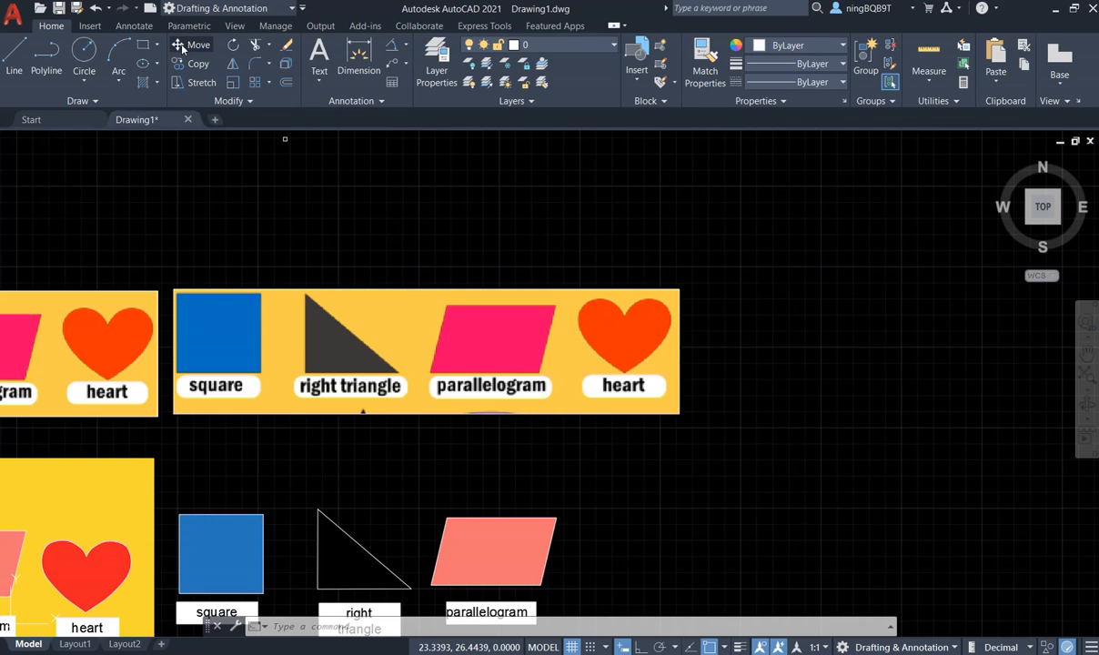
left_click(648, 346)
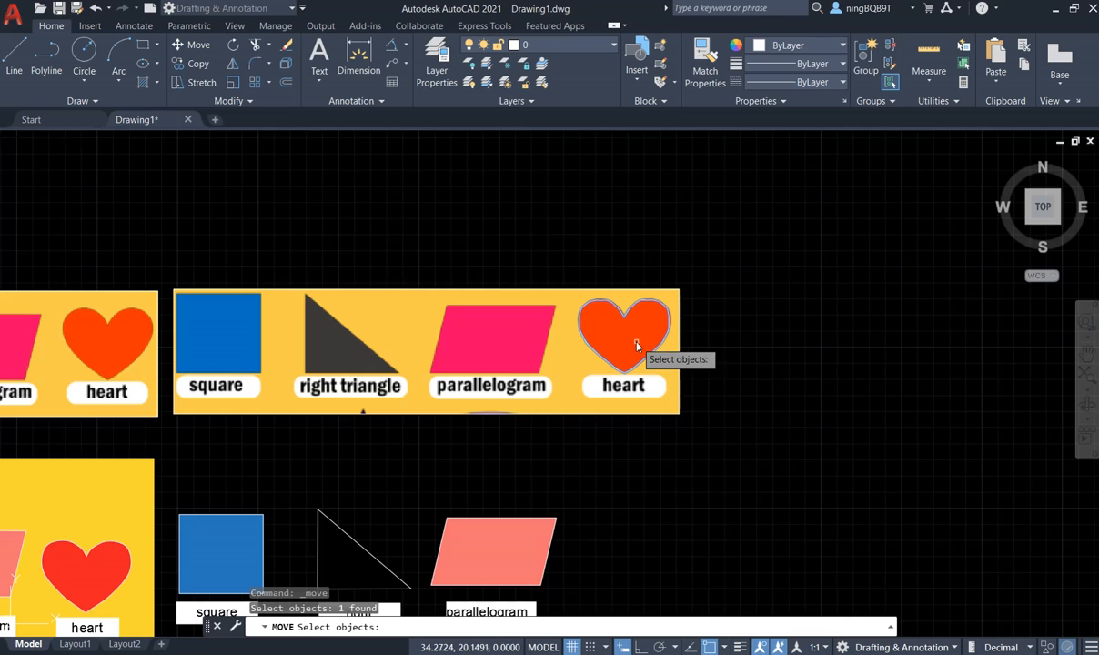
key("Return")
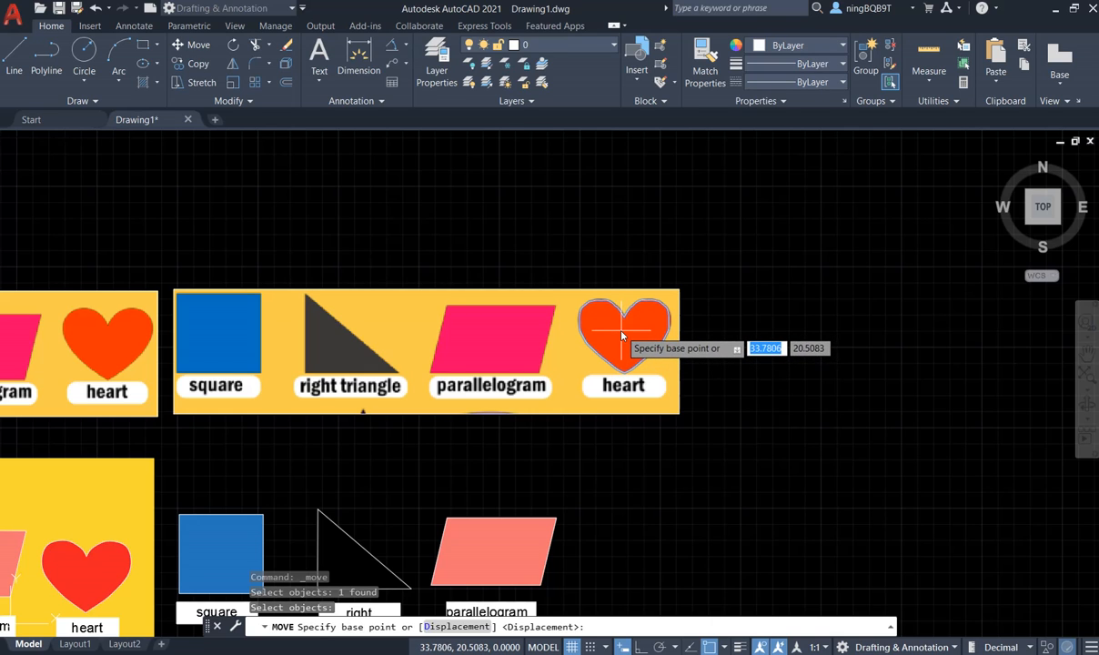
left_click(623, 336)
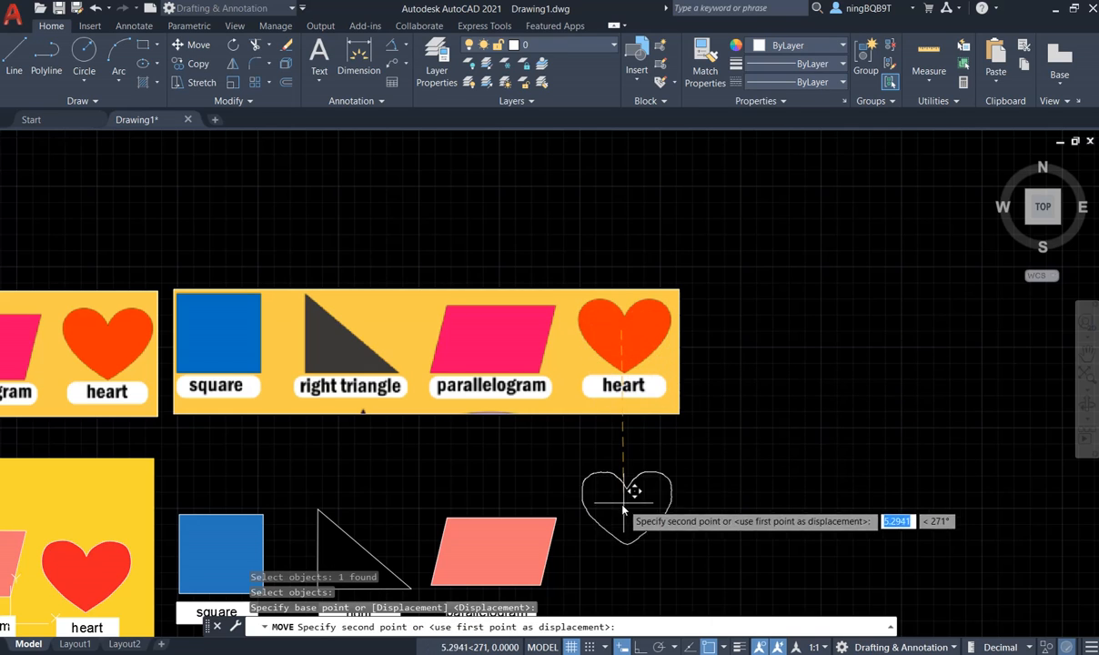
left_click(623, 549)
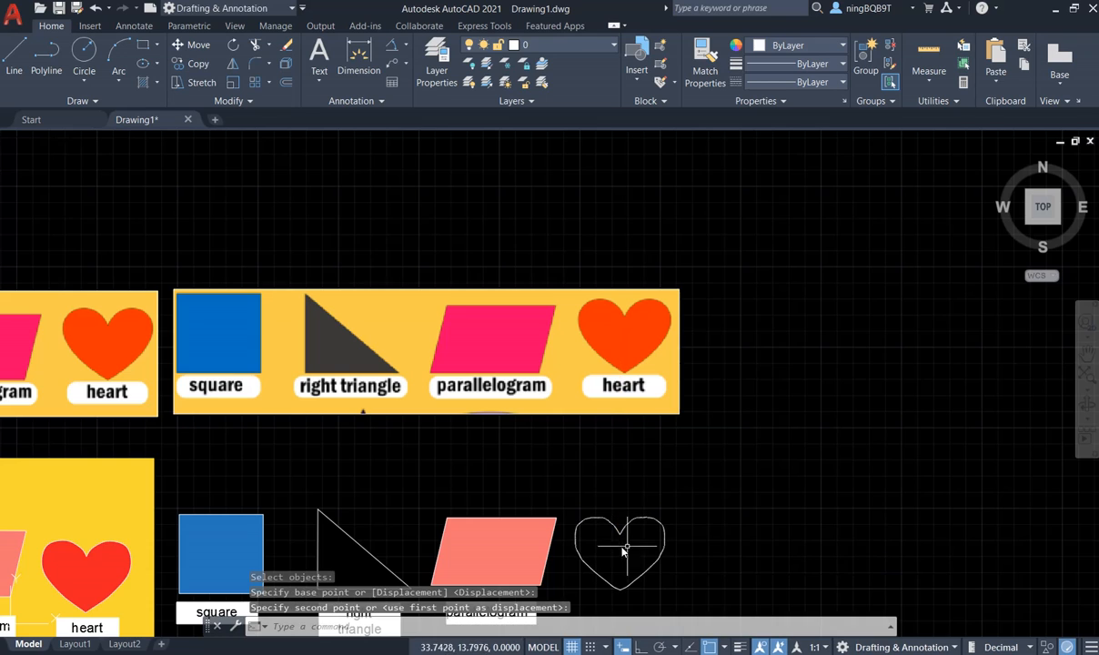
Step: Fill the heart outline with a solid hatch in red 205,32,39 and finish the hatch
scroll(744, 424, "down", 1)
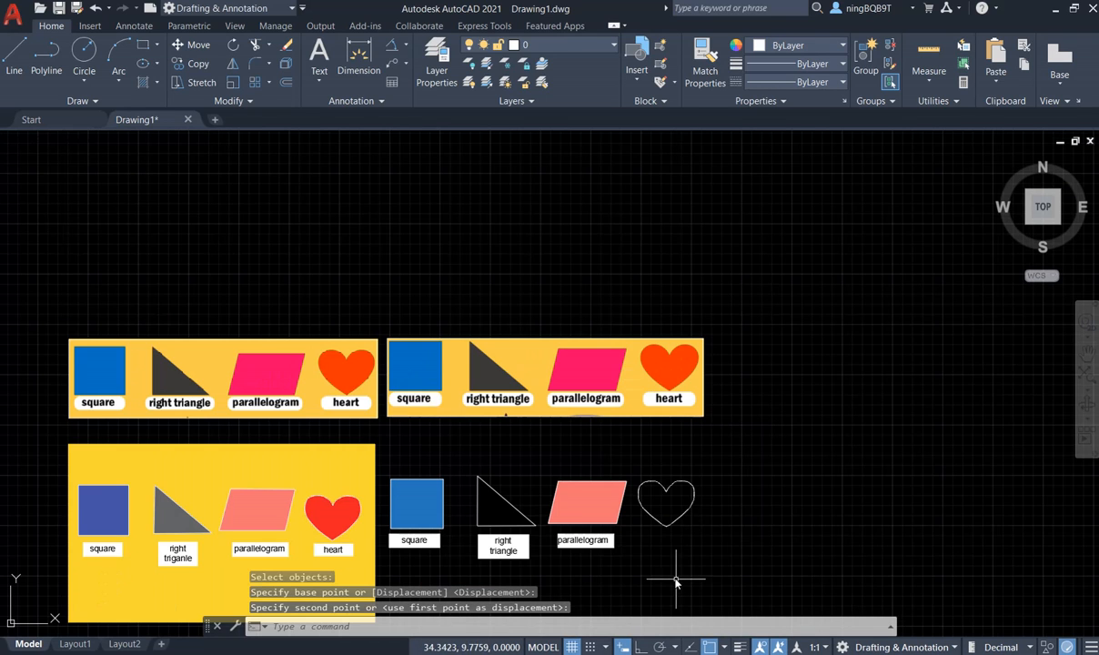
scroll(667, 577, "up", 1)
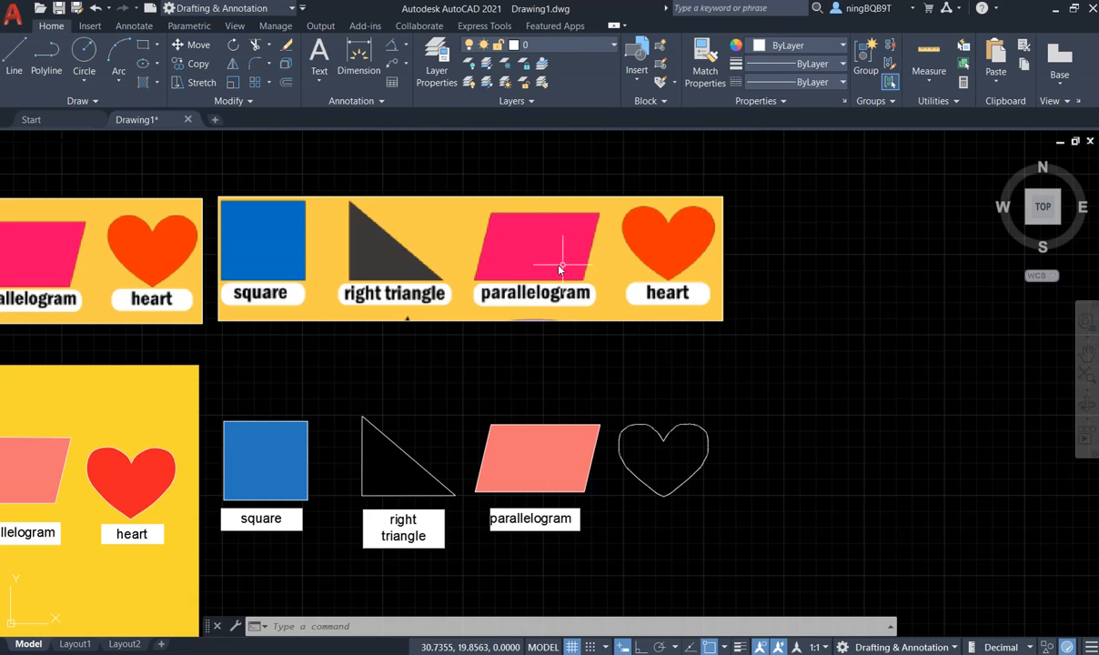
left_click(144, 84)
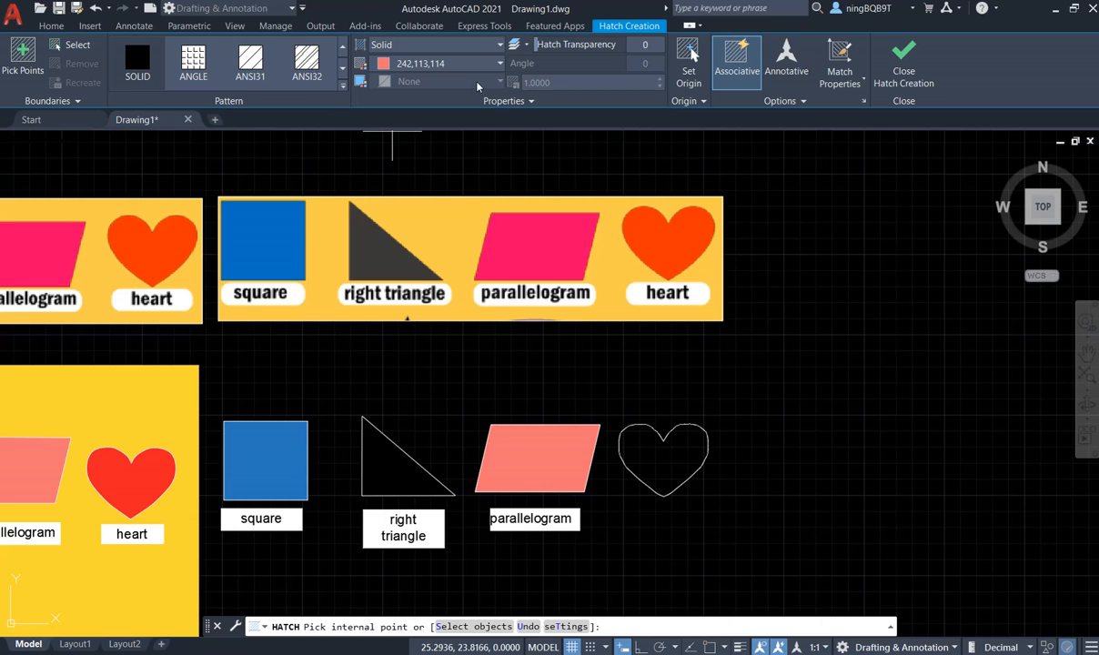
left_click(406, 65)
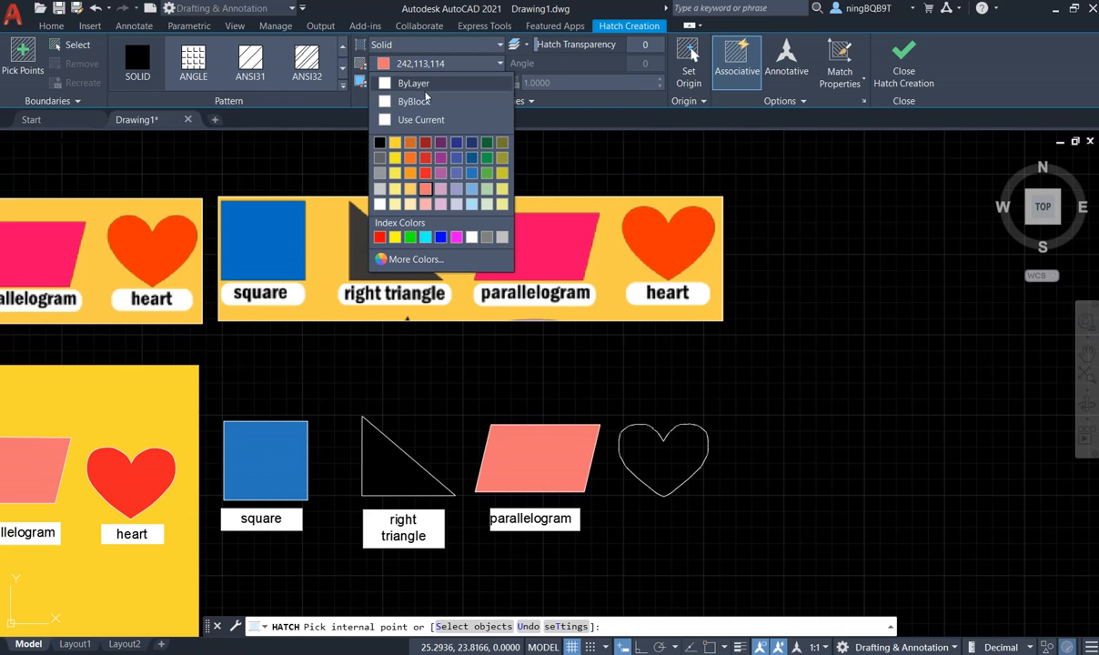
left_click(427, 161)
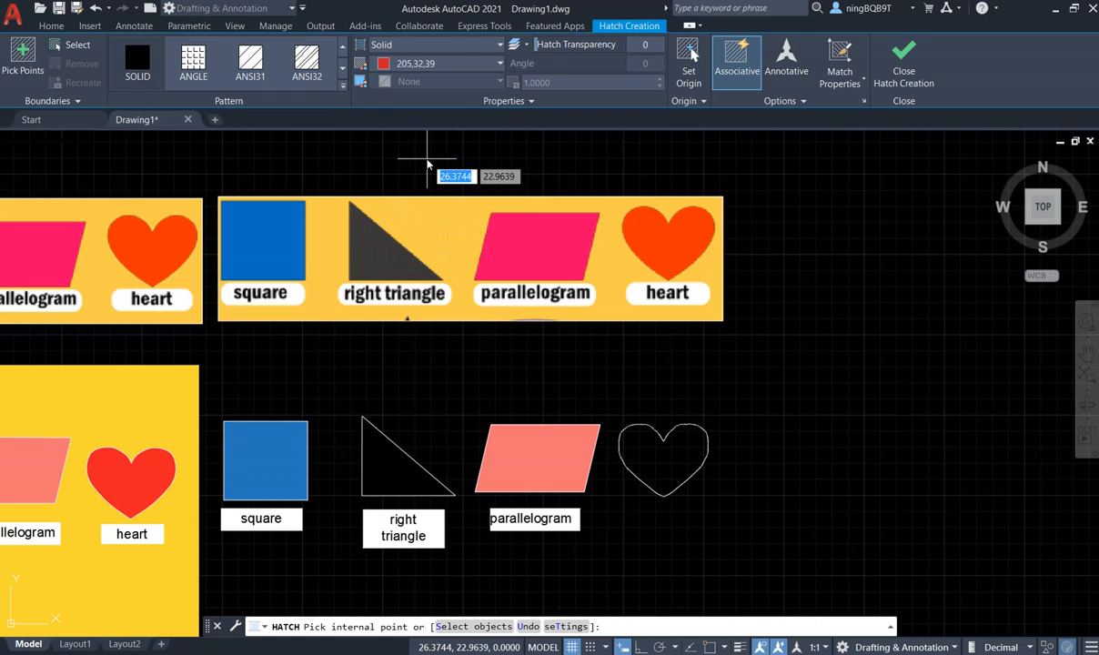
left_click(670, 461)
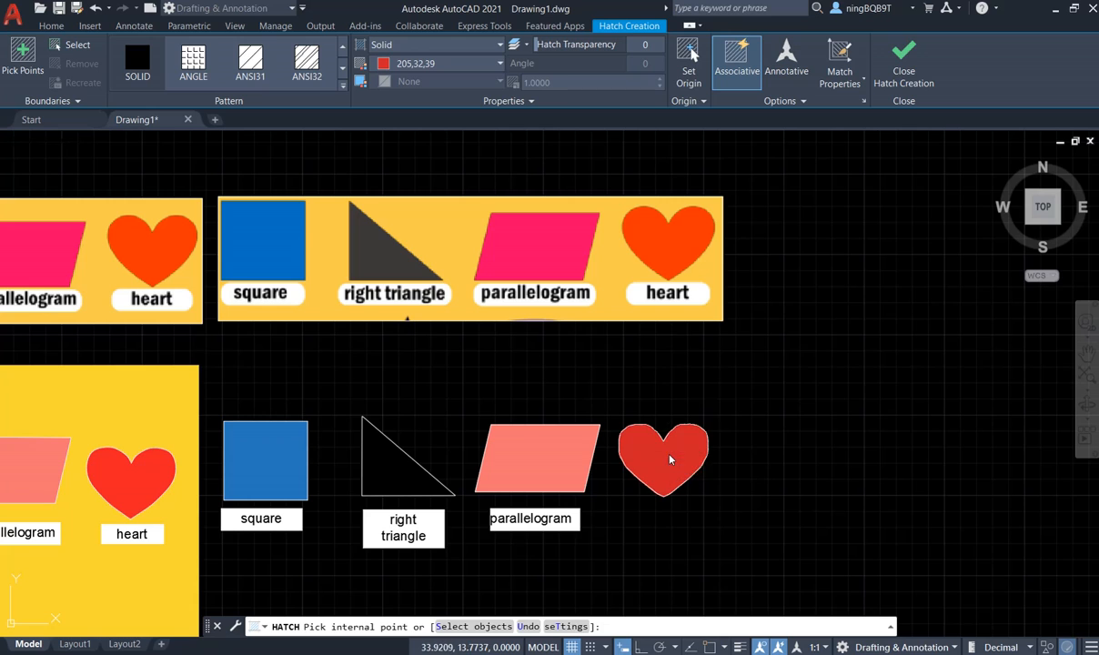
left_click(910, 70)
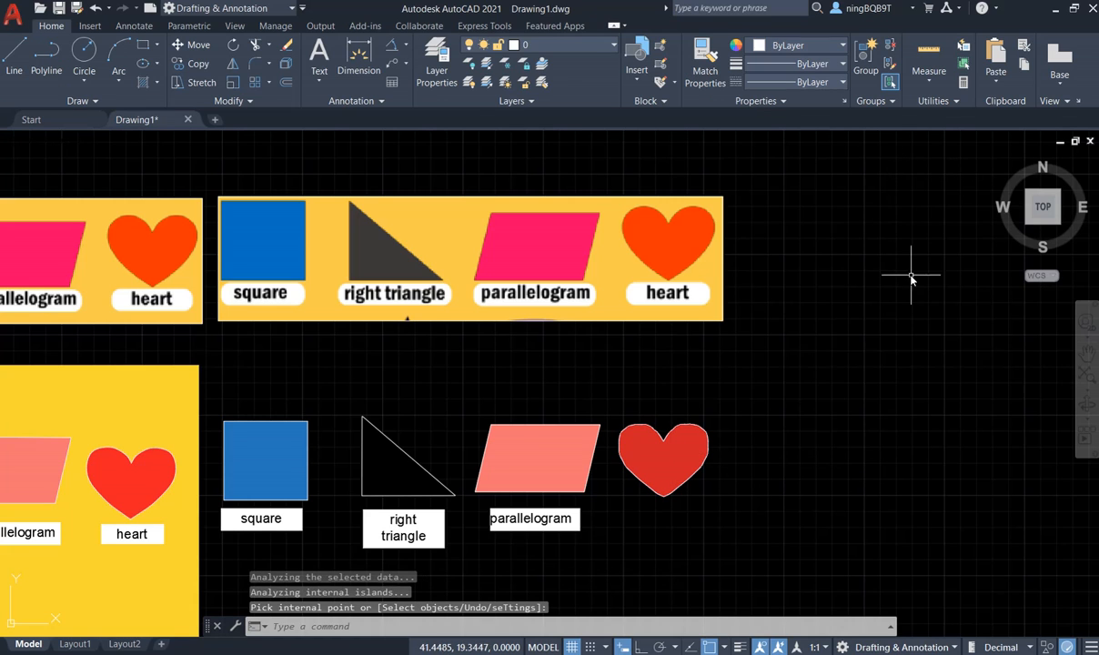
Step: Copy the "parallelogram" label to a spot centred under the red heart and end the copying
double_click(550, 526)
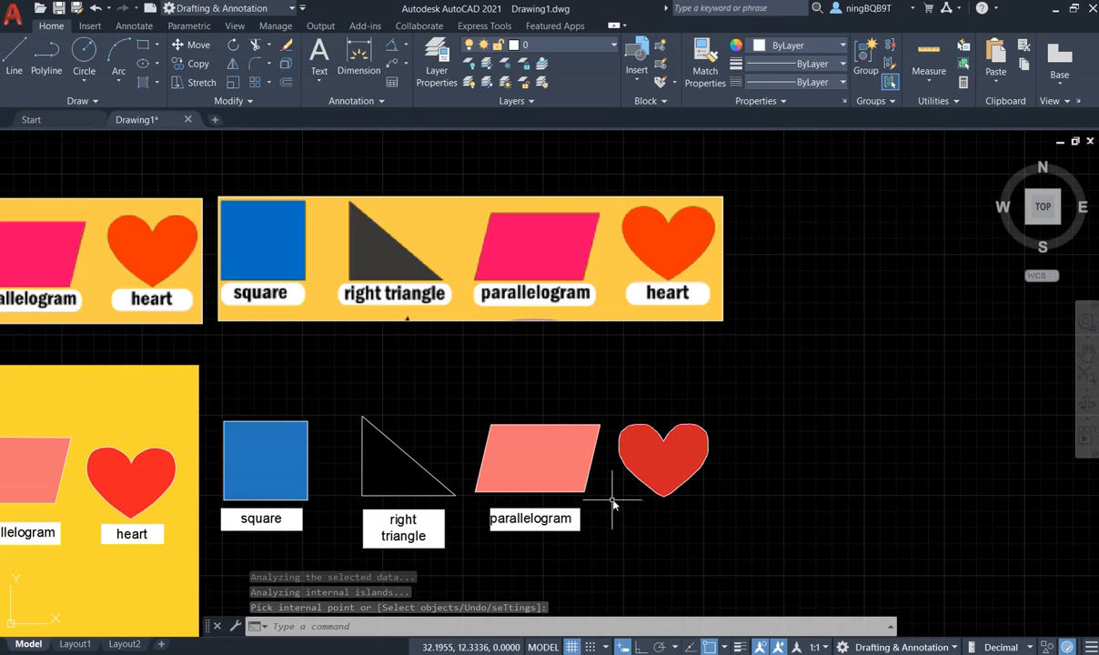
left_click(183, 61)
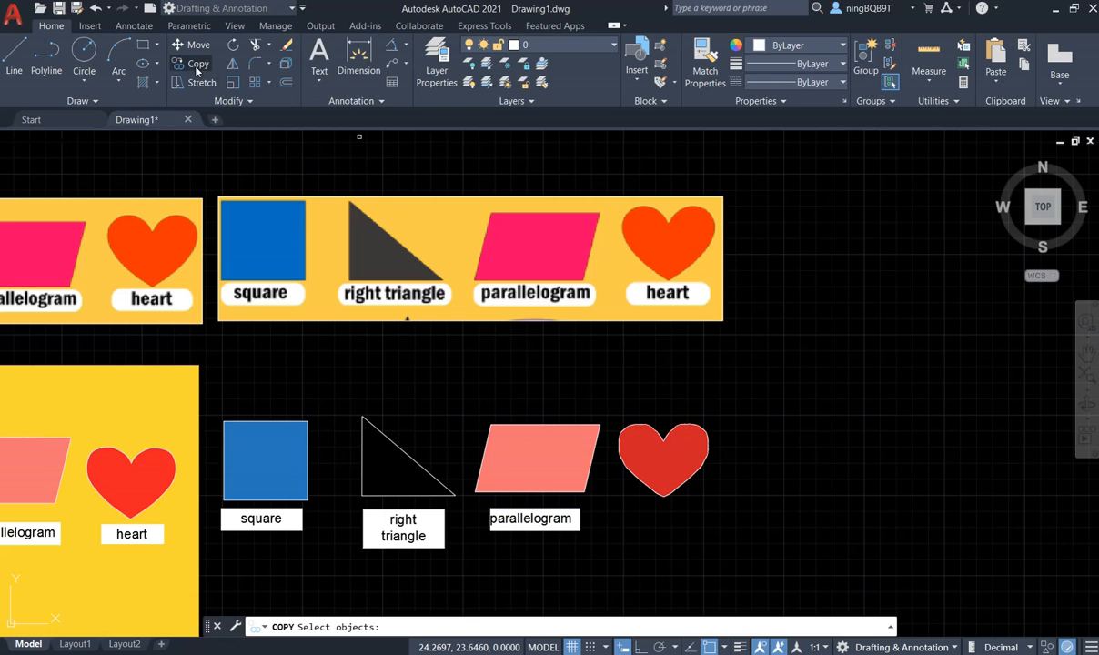
left_click(535, 524)
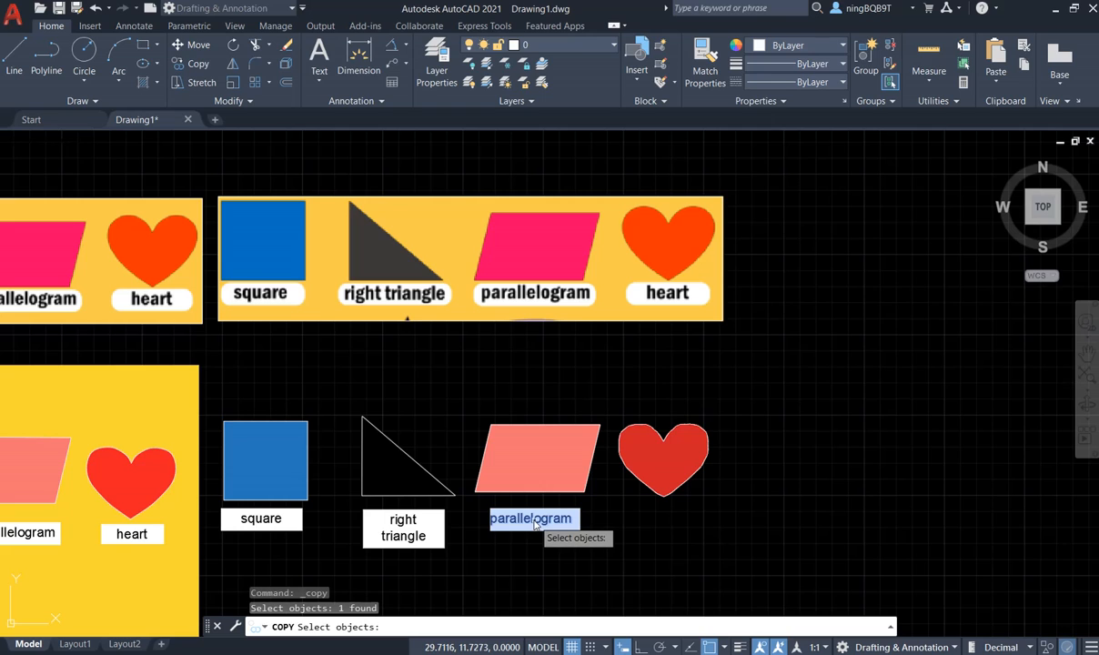
key("Return")
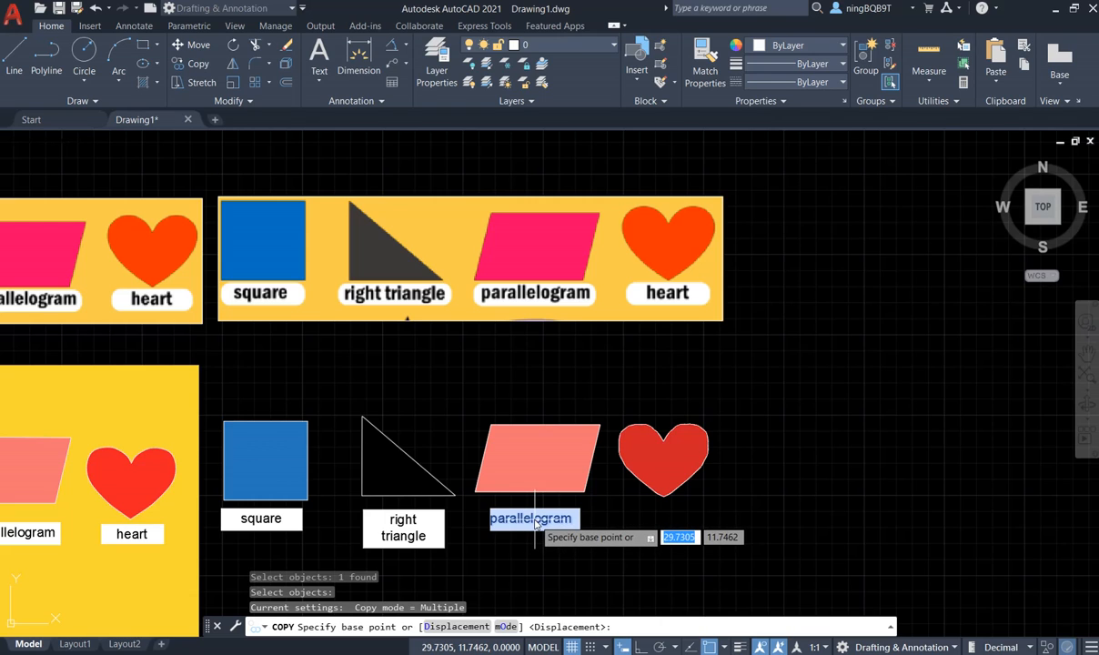
left_click(536, 523)
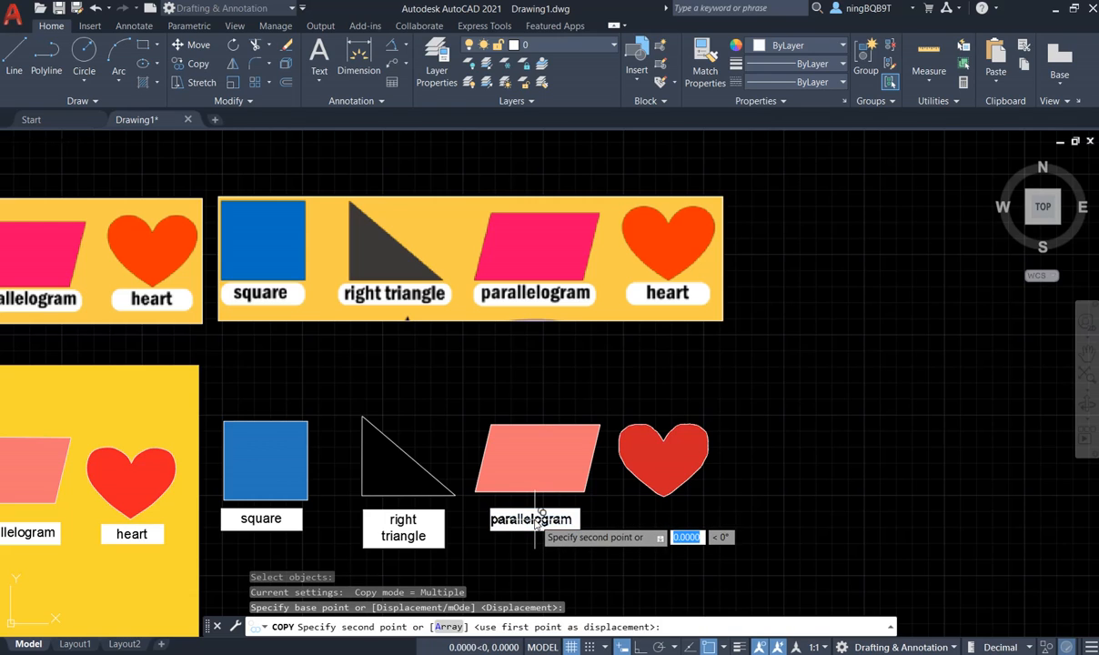
left_click(661, 522)
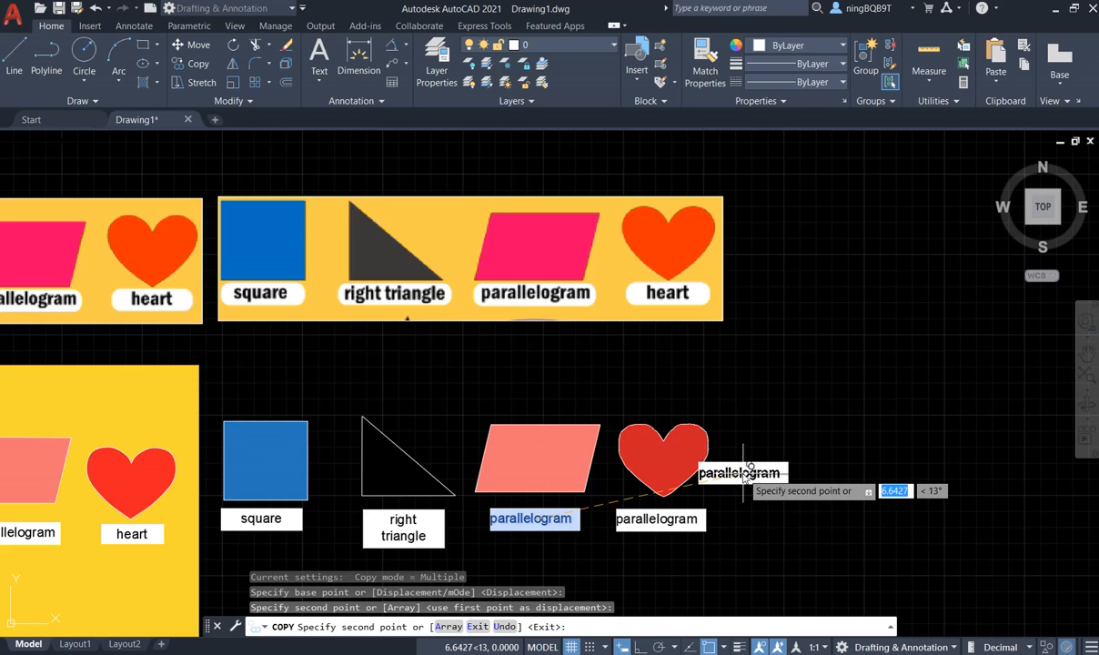
right_click(743, 473)
left_click(727, 269)
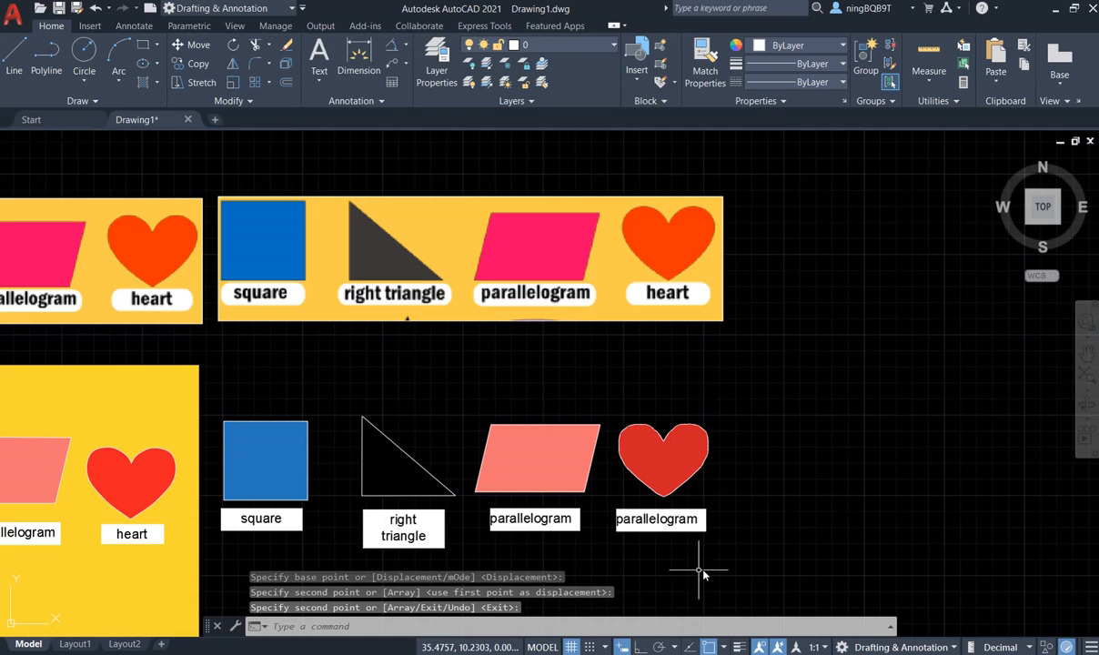
Step: Replace the text of the copied label under the heart with "heart" and finish editing
double_click(657, 525)
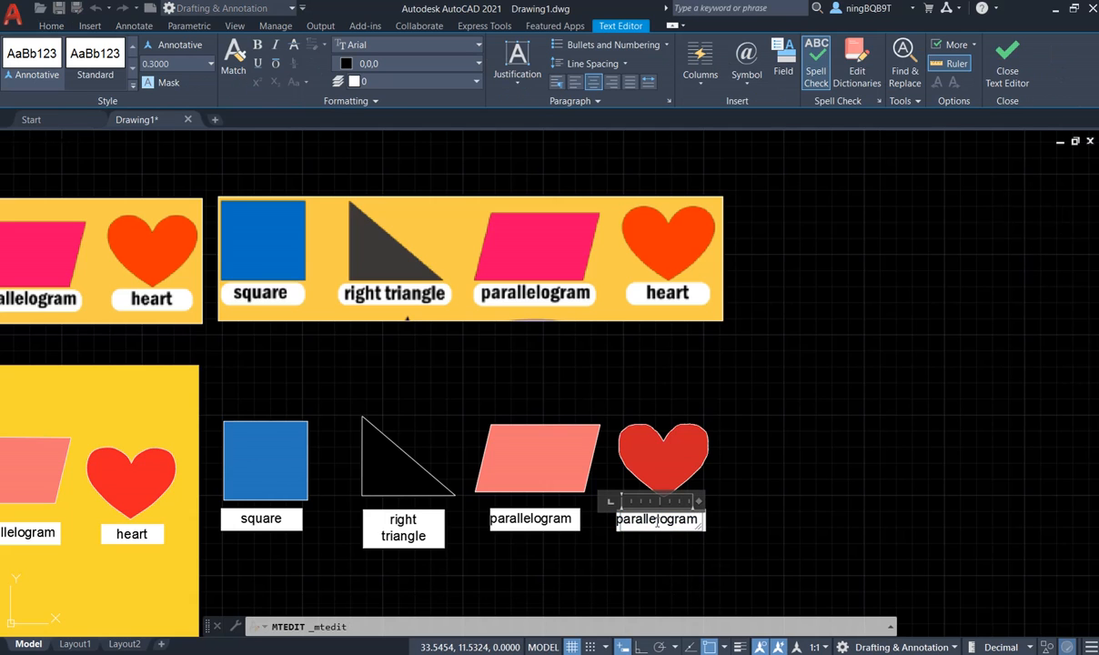
double_click(657, 522)
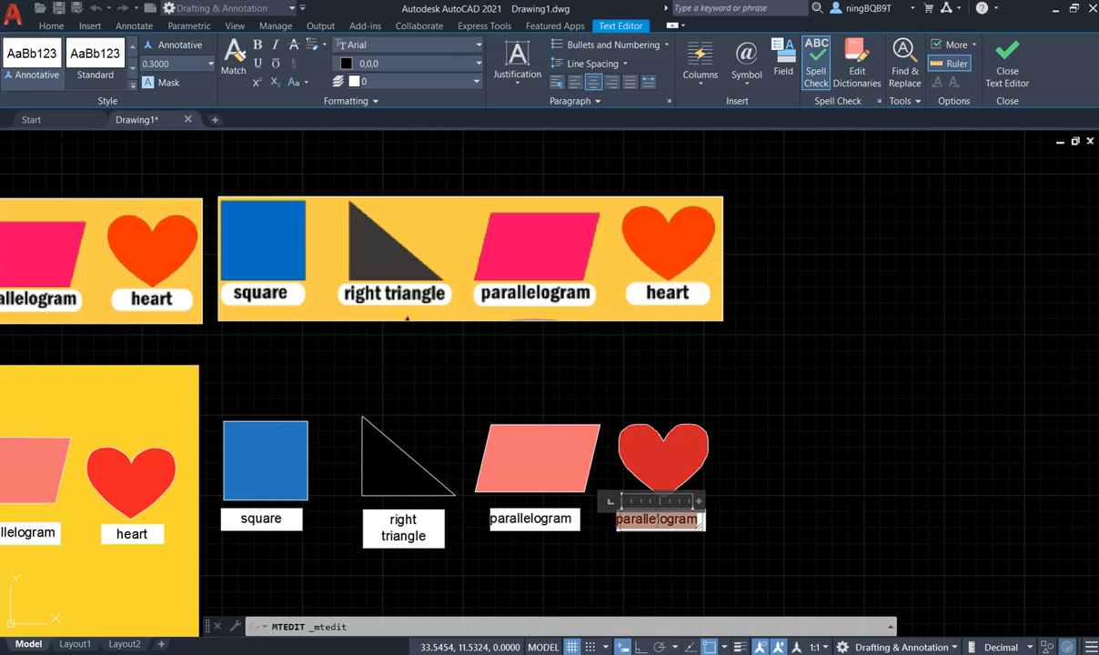
key("BackSpace")
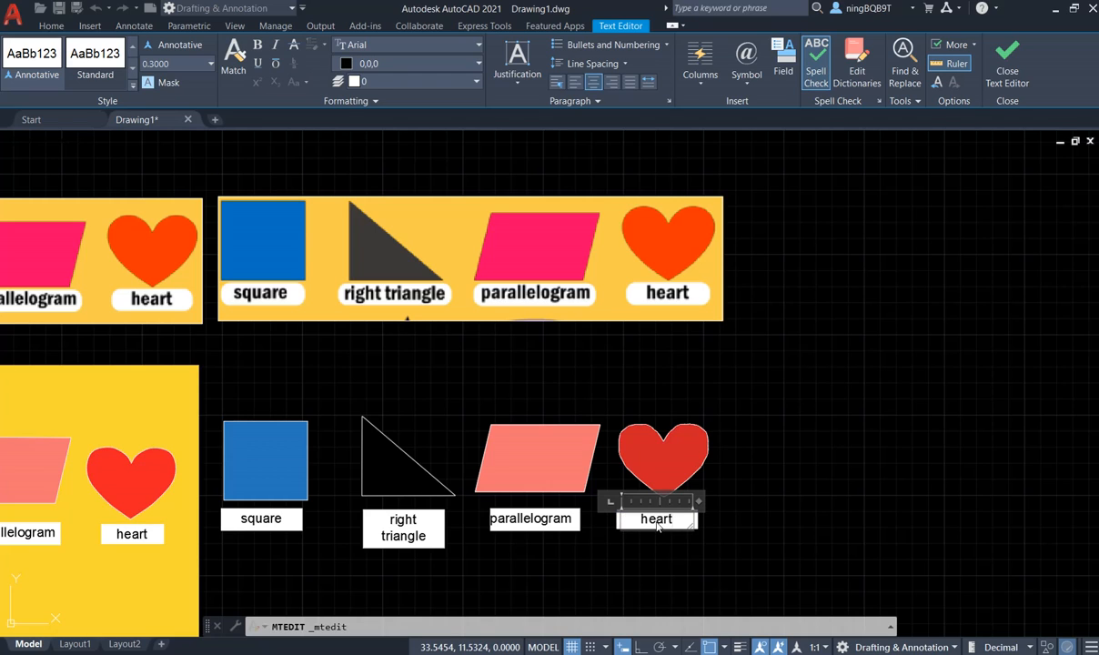
left_click(1007, 59)
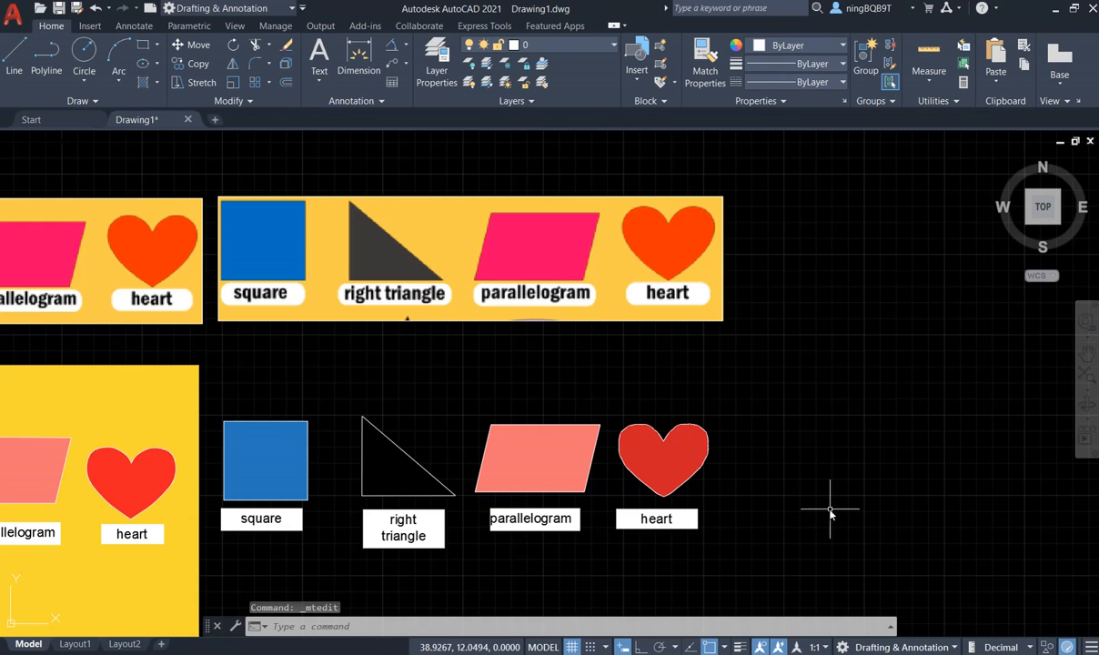
Step: Draw a rectangle about 15.4 by 6.6 units around the four new shapes and their labels
scroll(821, 424, "down", 3)
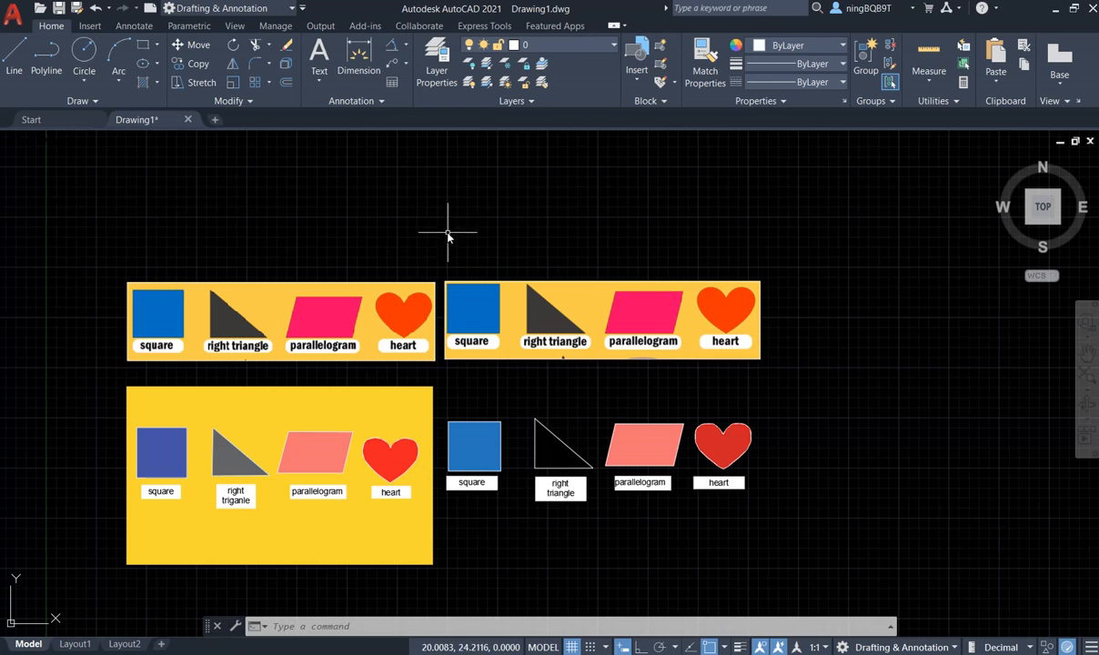
left_click(145, 48)
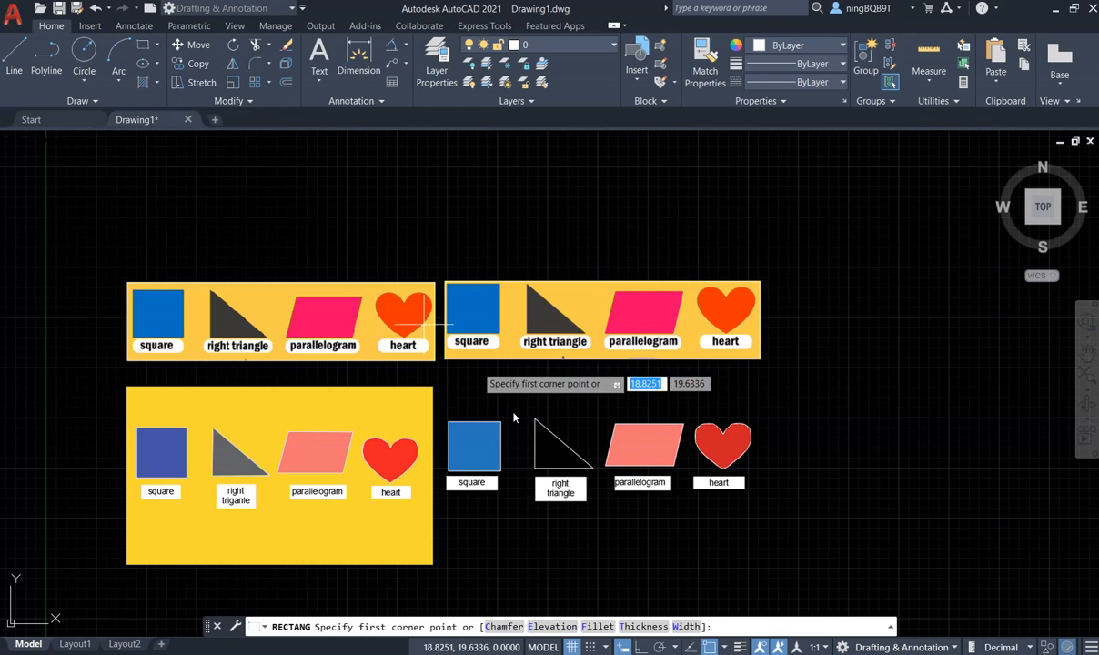
left_click(445, 390)
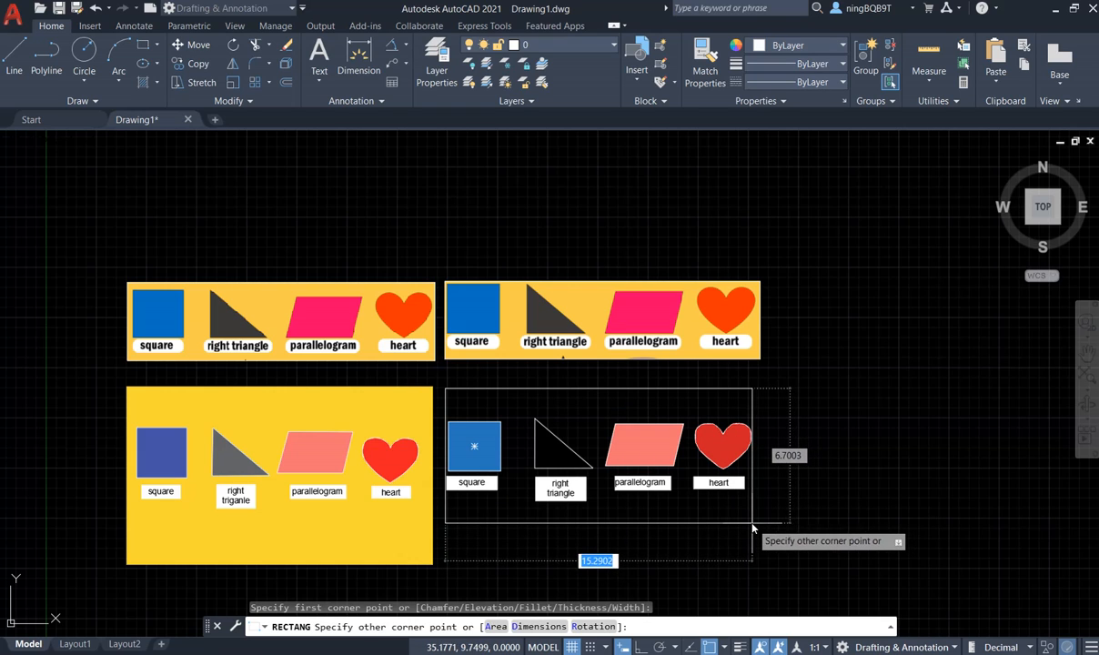
left_click(754, 521)
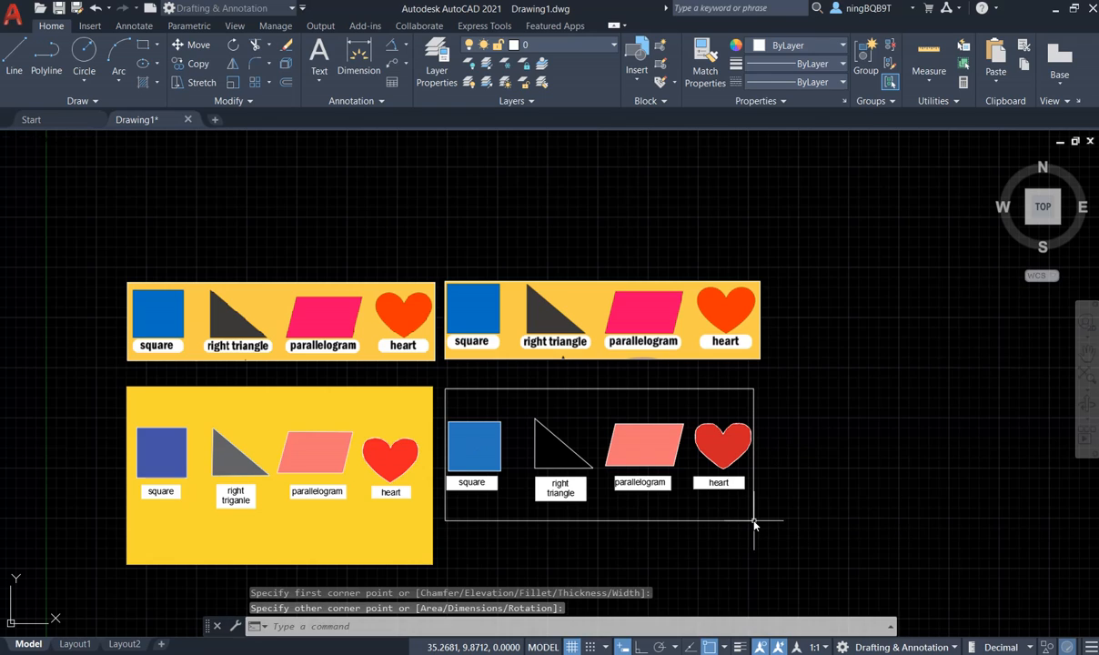
Step: Fill the area inside the rectangle around the shapes with a solid hatch in yellow 248,215,49
left_click(143, 85)
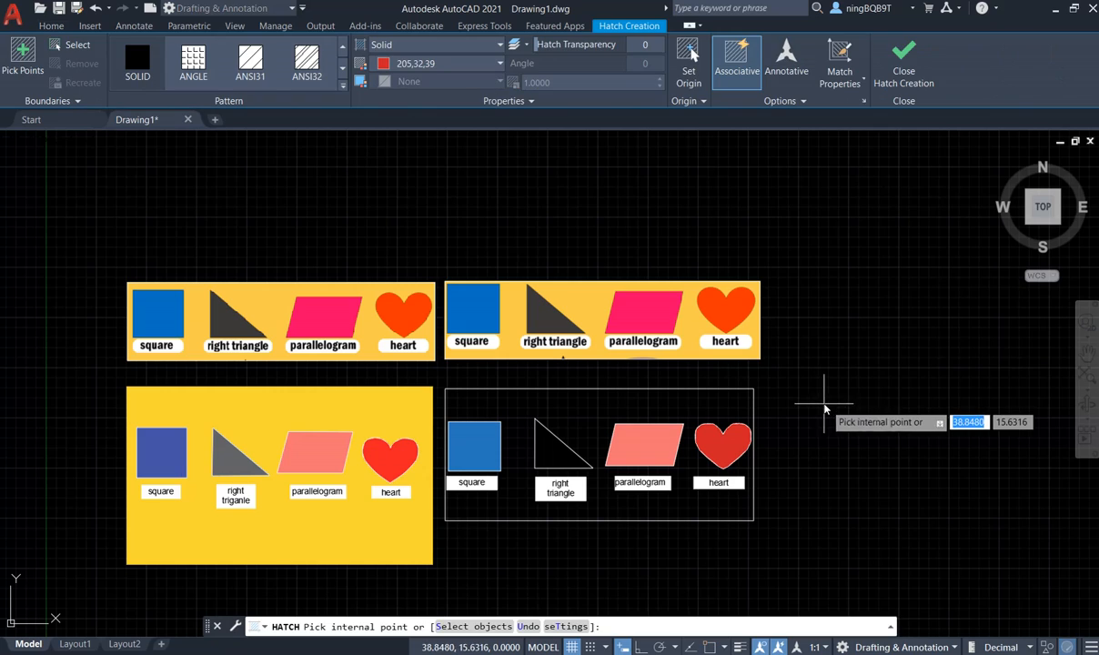
left_click(417, 66)
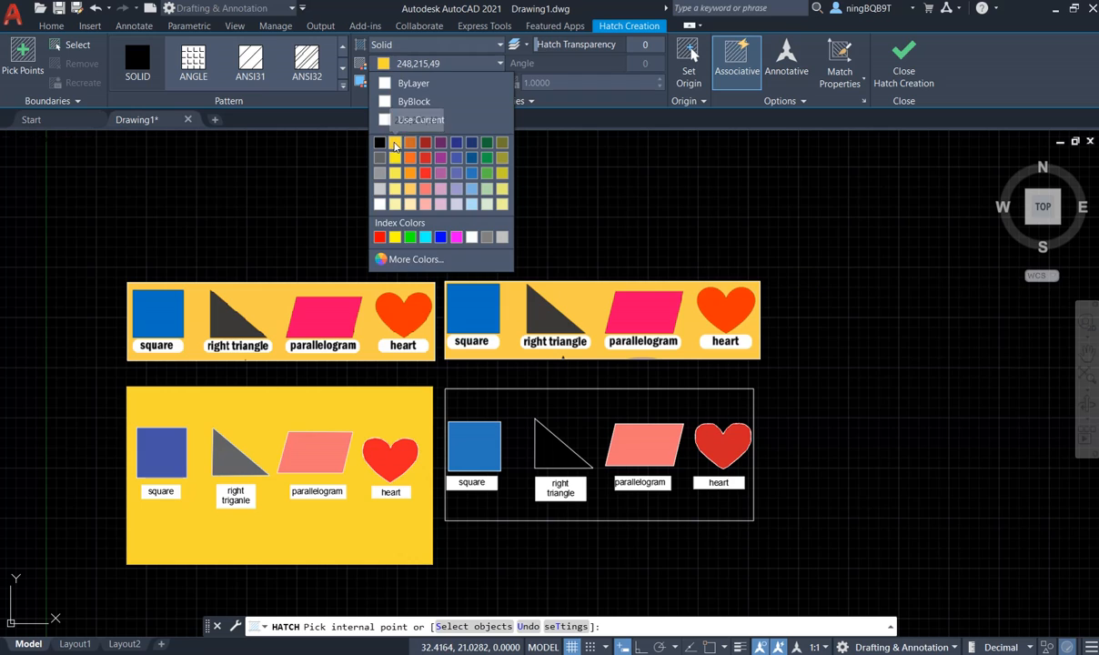
left_click(394, 145)
left_click(580, 419)
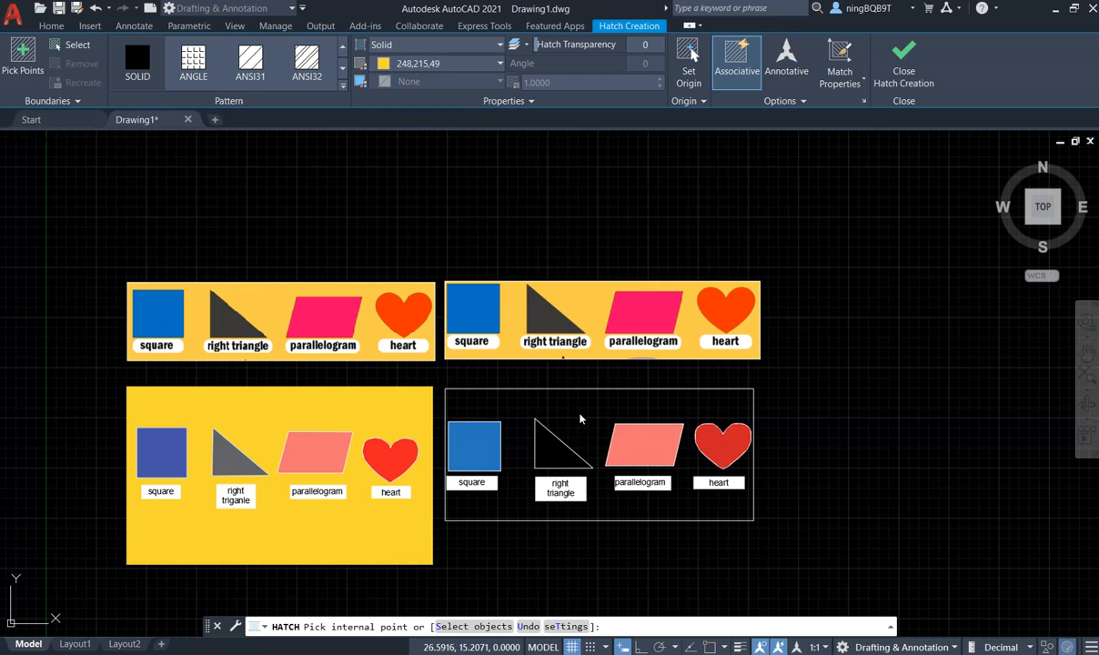
left_click(904, 58)
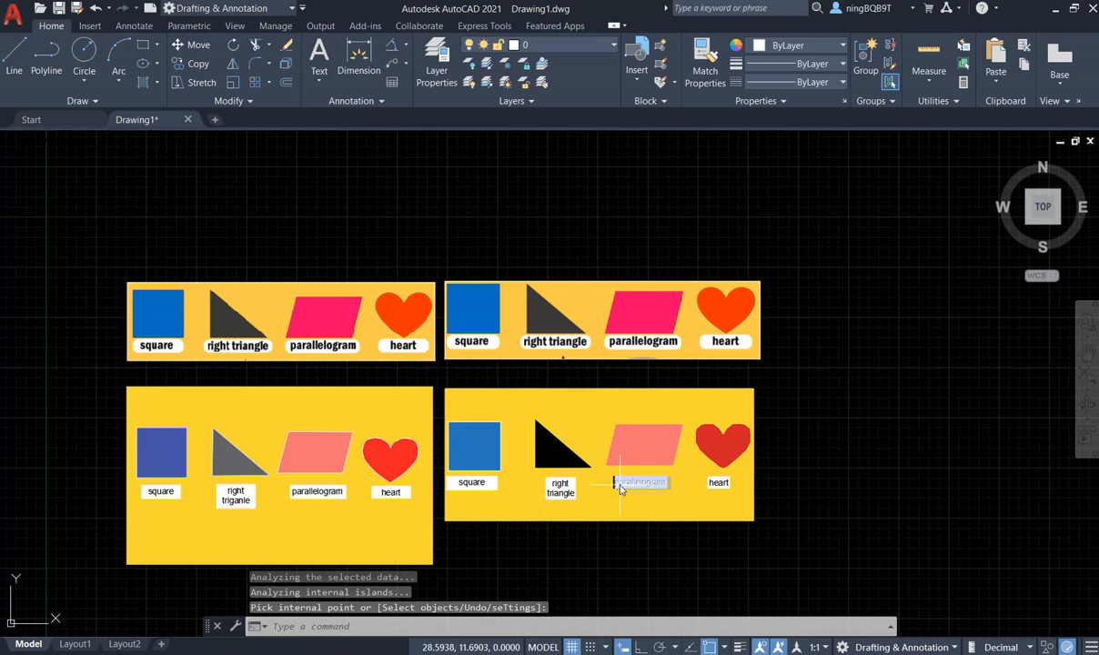
scroll(662, 535, "up", 2)
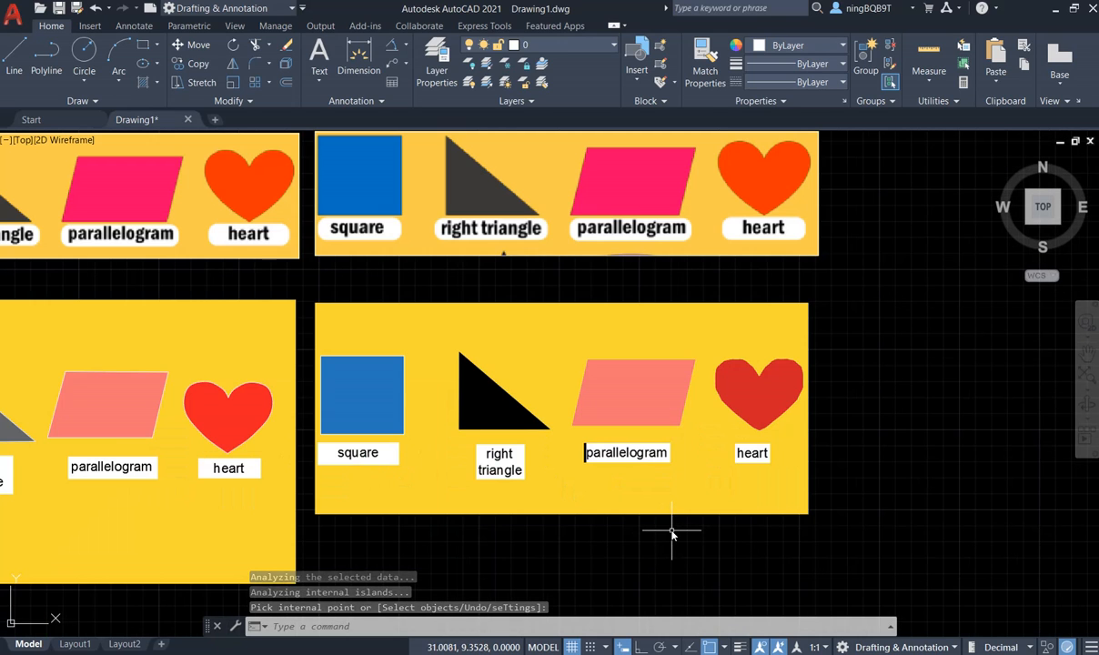